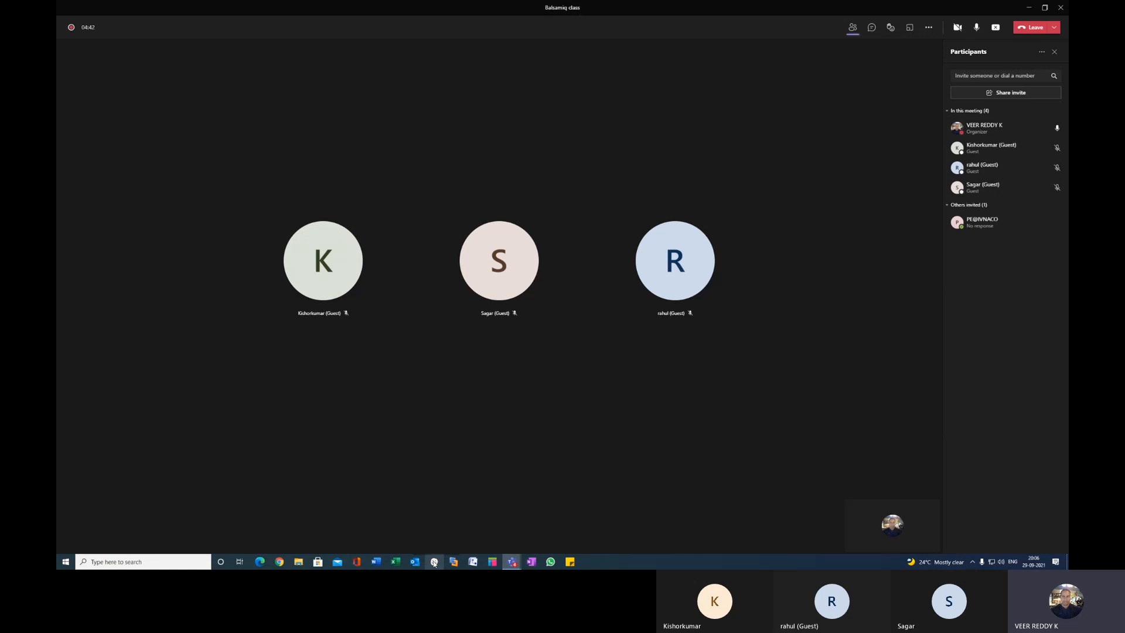
Switch to Balsamiq, move New Mockup 1 to the trash and maximize the project window
{"action": "left_click", "coordinate": [434, 562]}
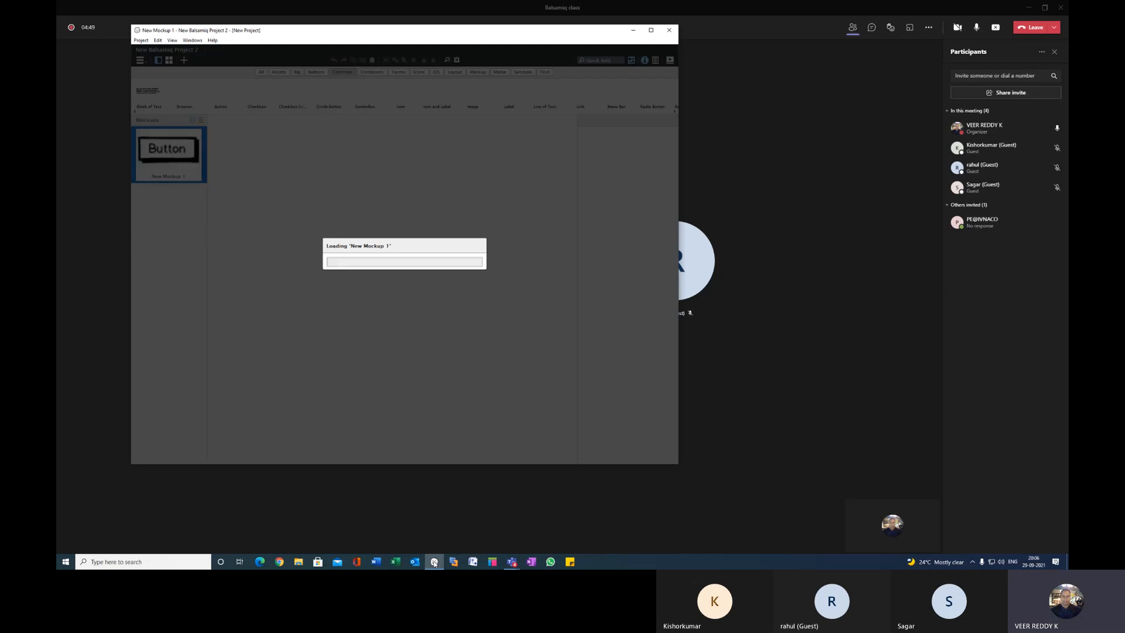
{"action": "mouse_move", "coordinate": [431, 564]}
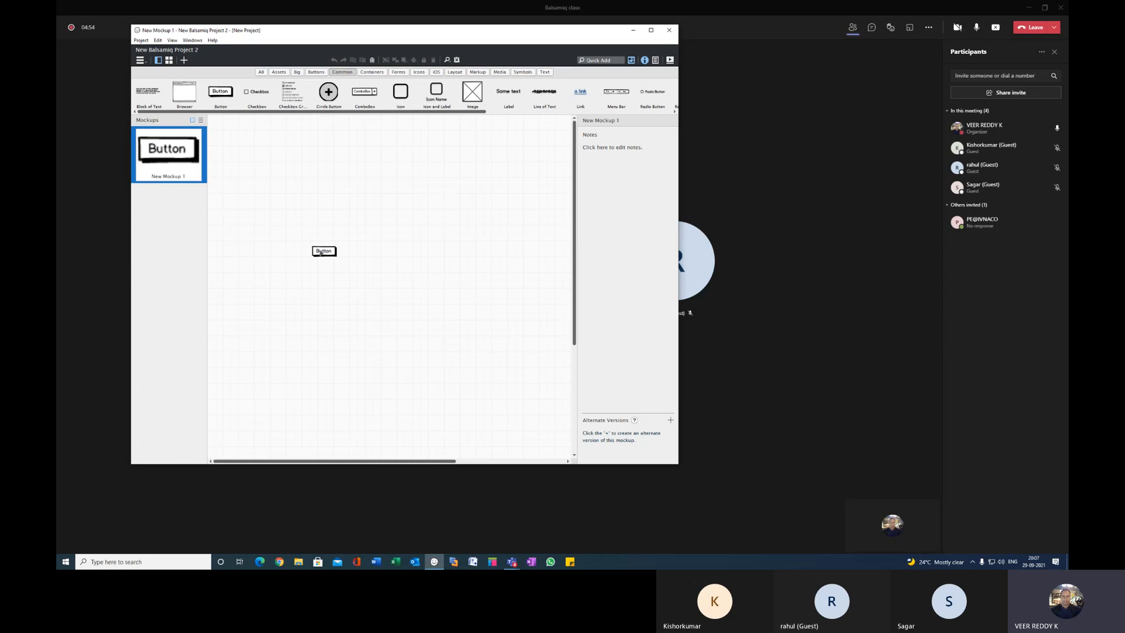
{"action": "right_click", "coordinate": [173, 150]}
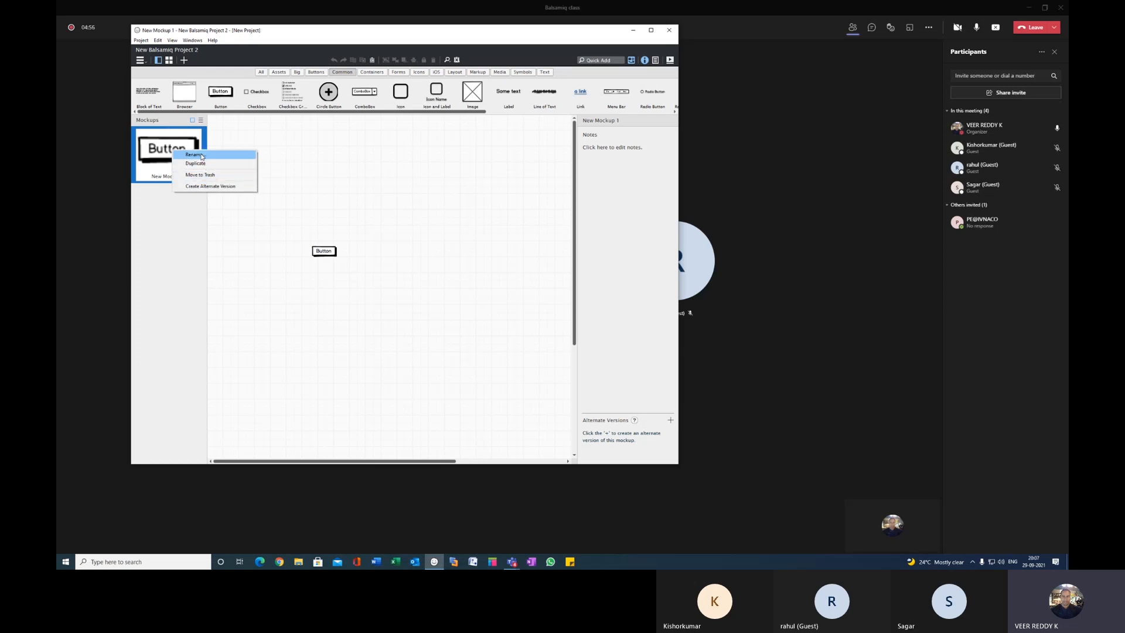
{"action": "left_click", "coordinate": [211, 174]}
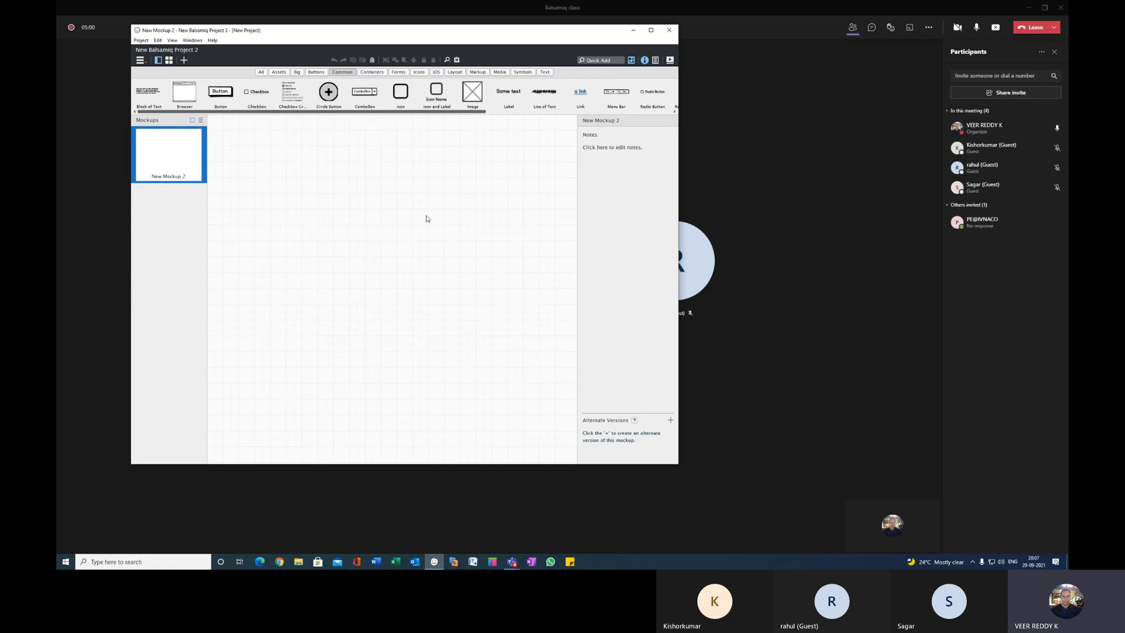
{"action": "left_click", "coordinate": [651, 31]}
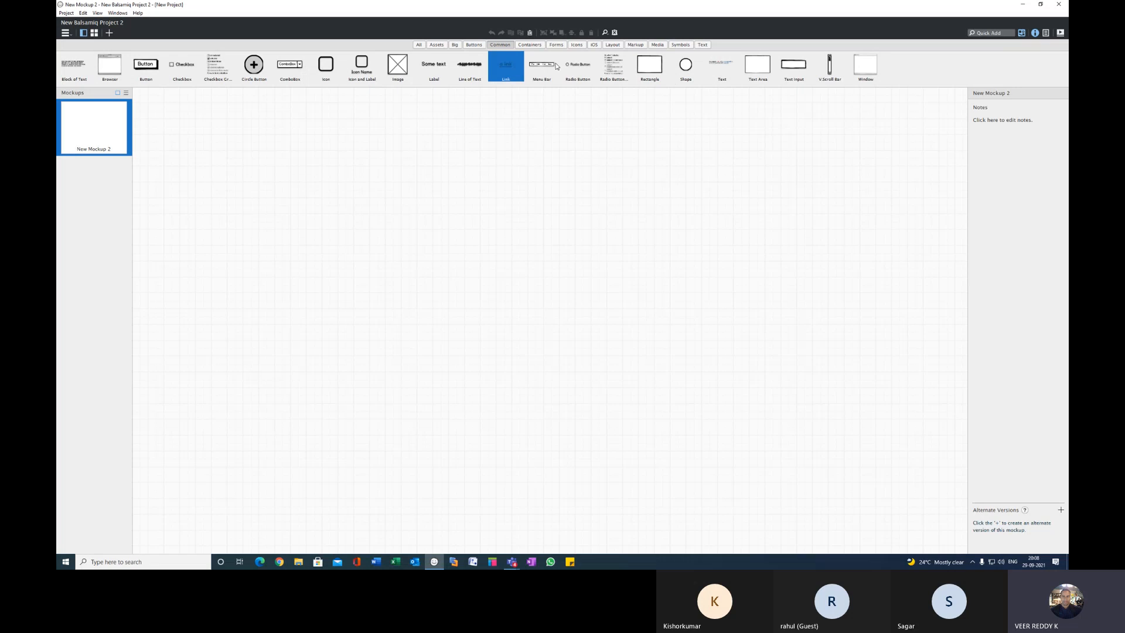
Examine the UI library's component categories, including All, Assets, Big, Buttons, Common, iOS, Text, Symbols, Media and Markup
{"action": "left_click", "coordinate": [645, 71]}
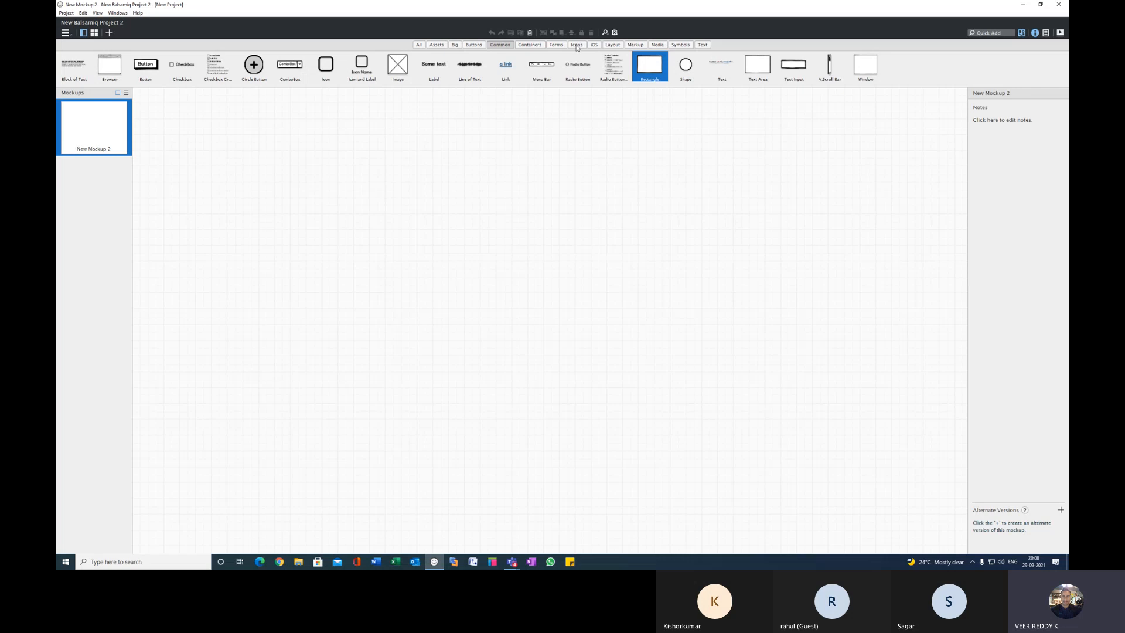
{"action": "left_click", "coordinate": [418, 45]}
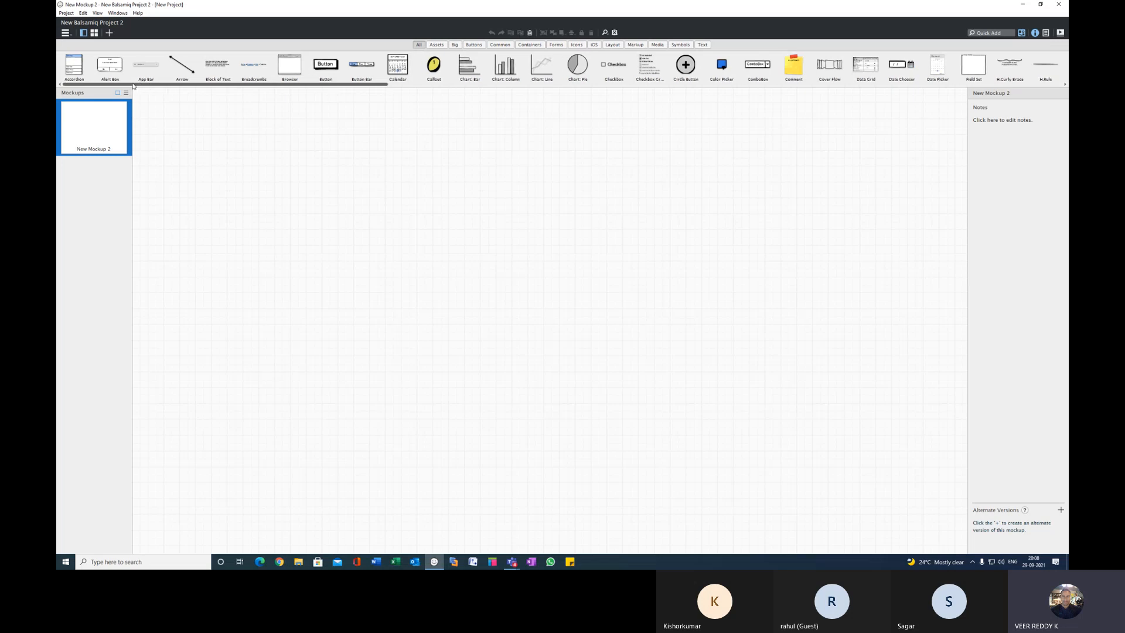
{"action": "left_click_drag", "start_coordinate": [140, 86], "coordinate": [108, 85]}
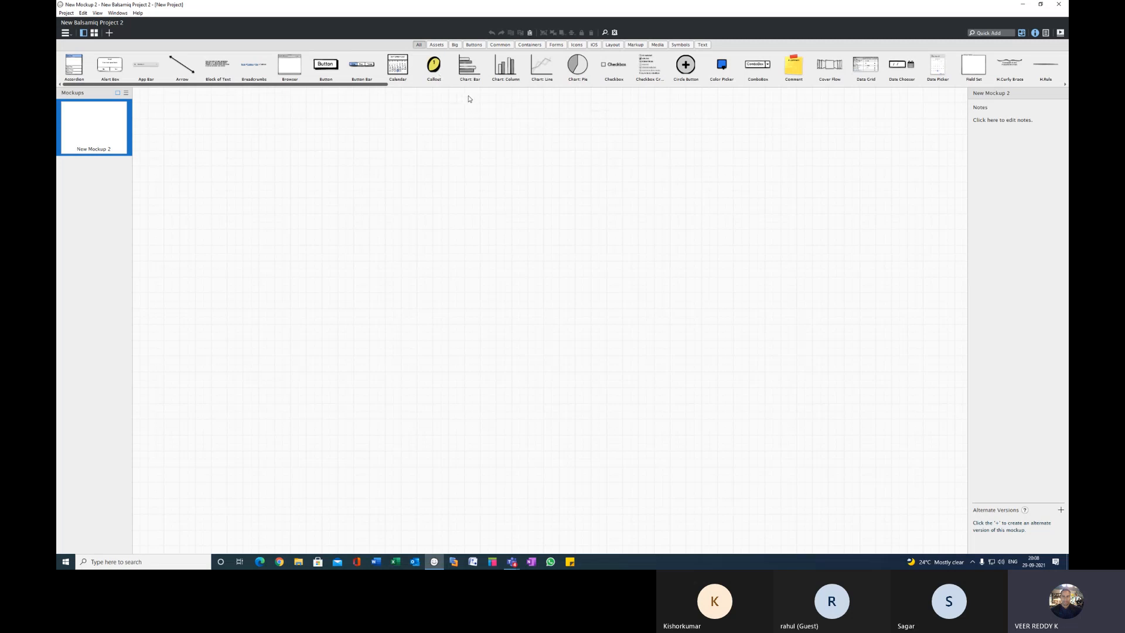
{"action": "left_click", "coordinate": [437, 45]}
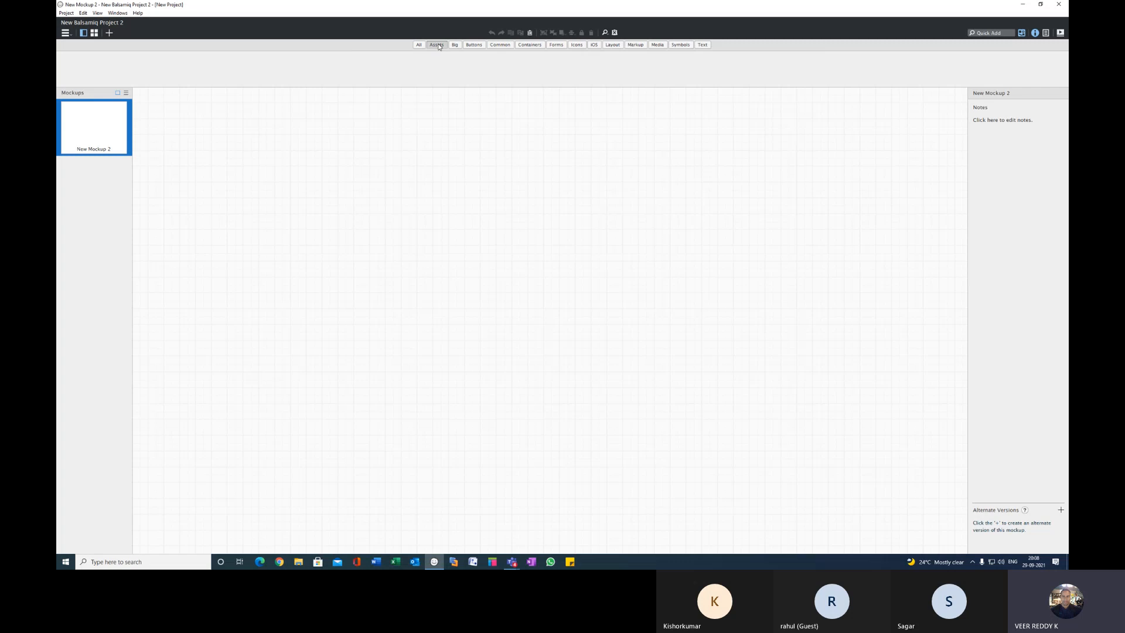
{"action": "left_click", "coordinate": [455, 45]}
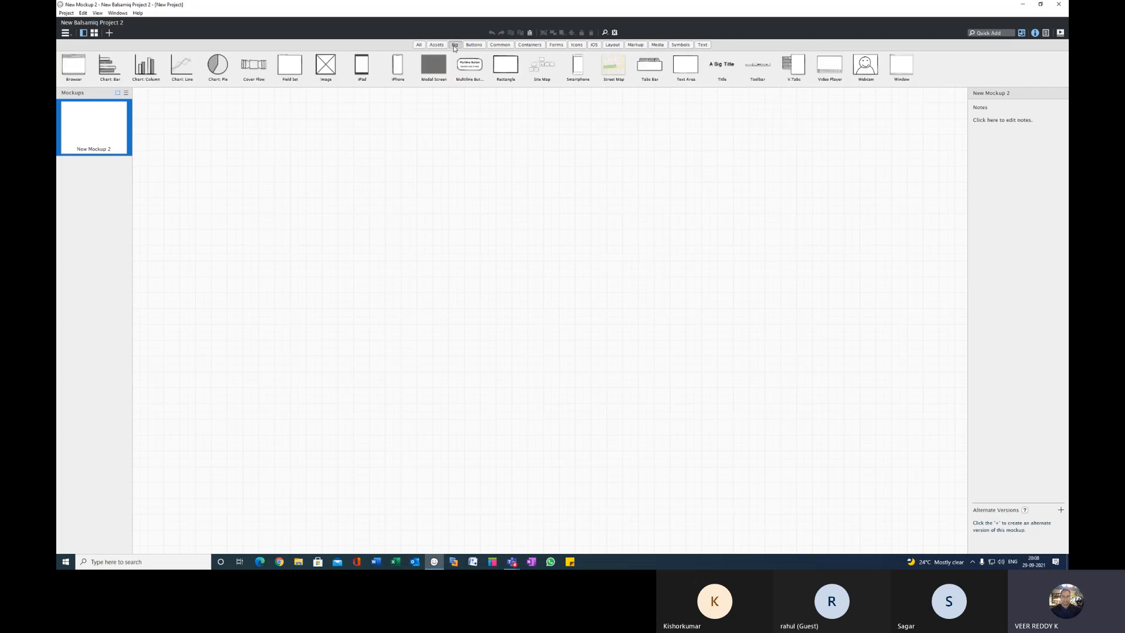
{"action": "left_click", "coordinate": [474, 45]}
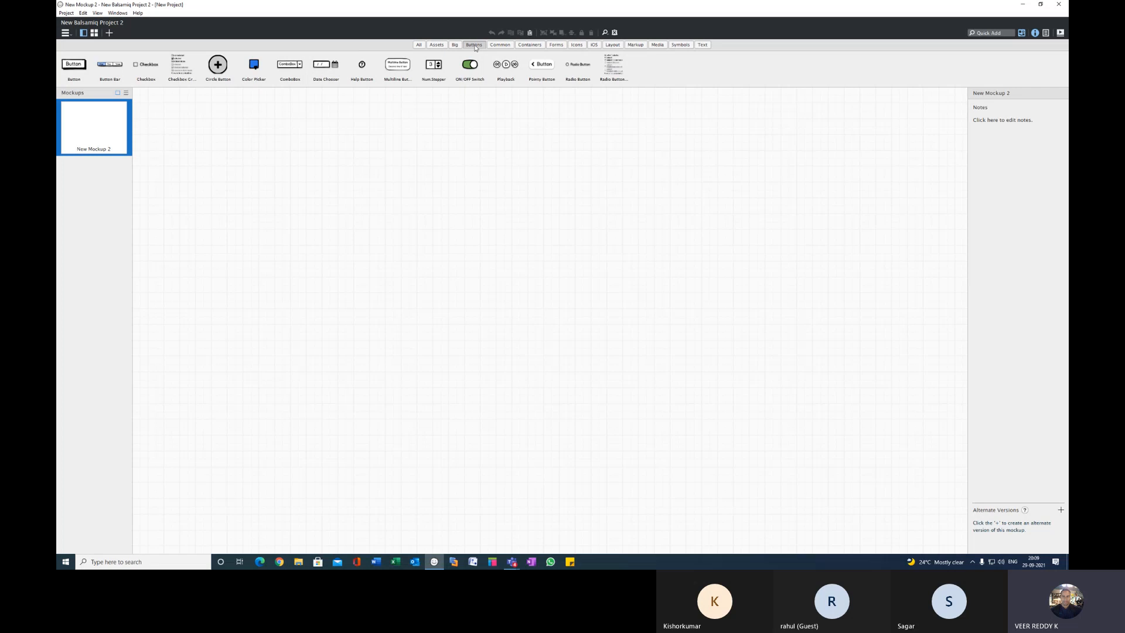
{"action": "left_click", "coordinate": [501, 47]}
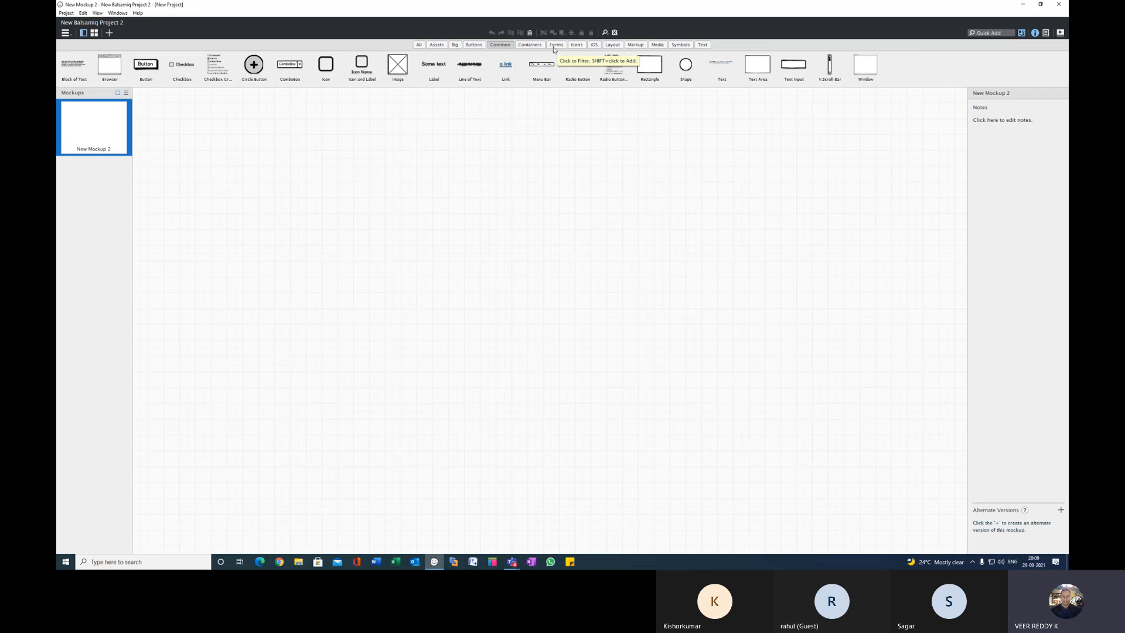
{"action": "left_click", "coordinate": [592, 45]}
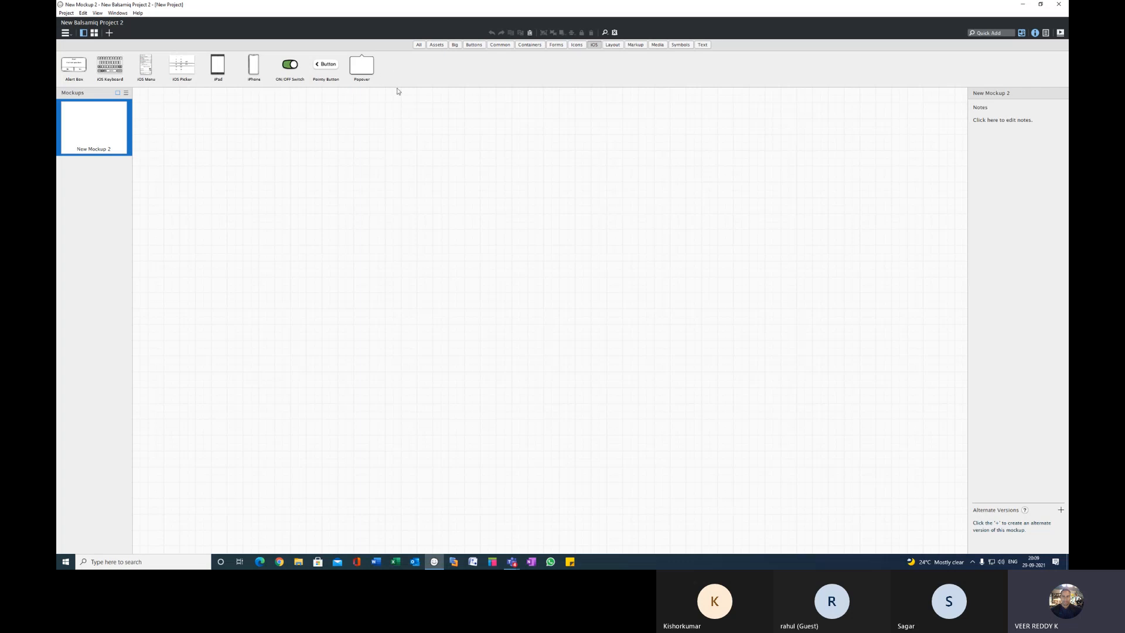
{"action": "left_click", "coordinate": [704, 45]}
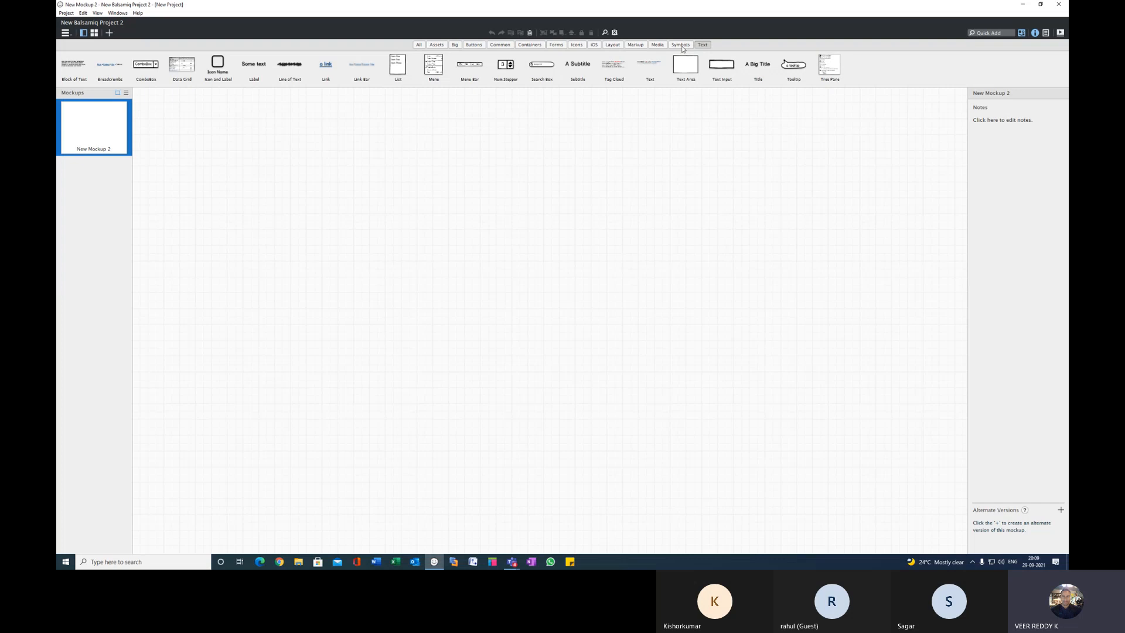
{"action": "left_click", "coordinate": [681, 46]}
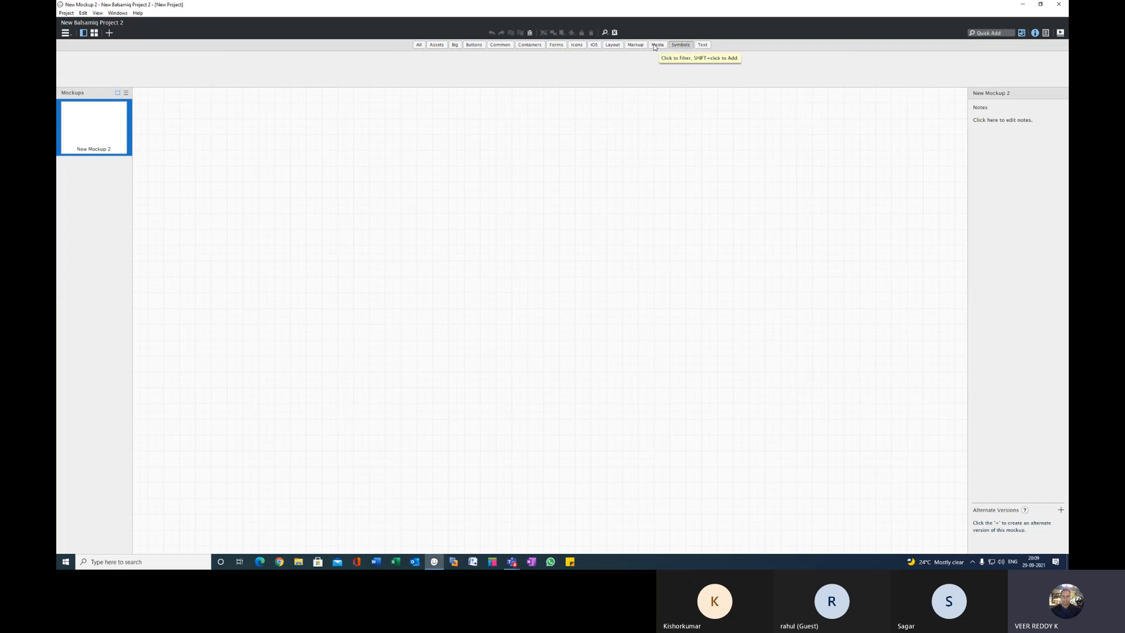
{"action": "left_click", "coordinate": [656, 47]}
{"action": "left_click", "coordinate": [638, 46]}
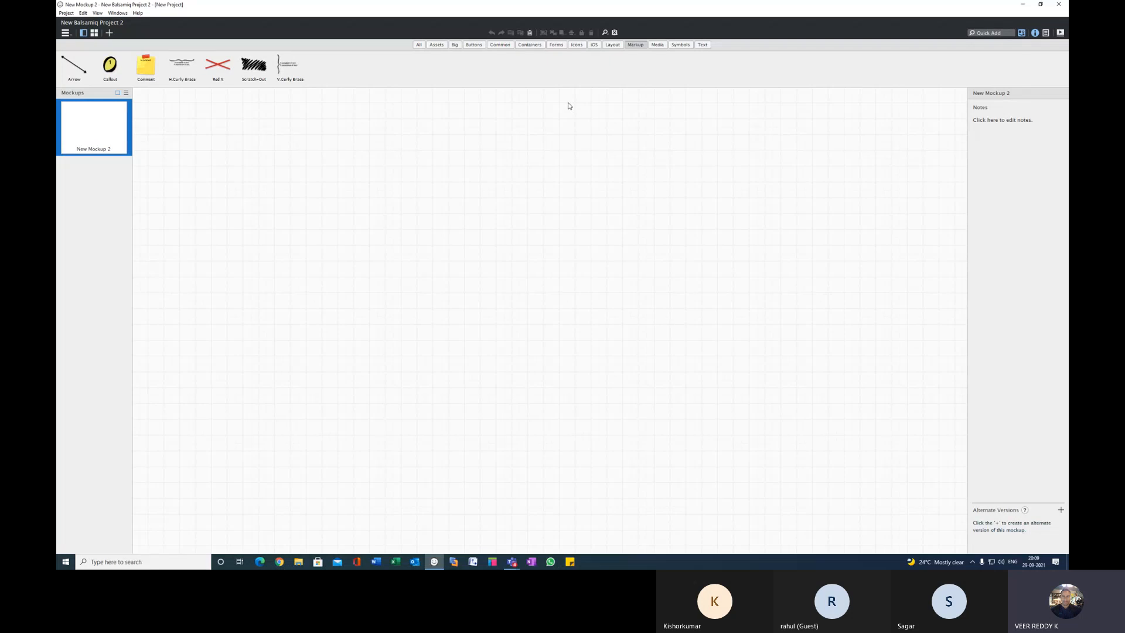
{"action": "left_click", "coordinate": [418, 45]}
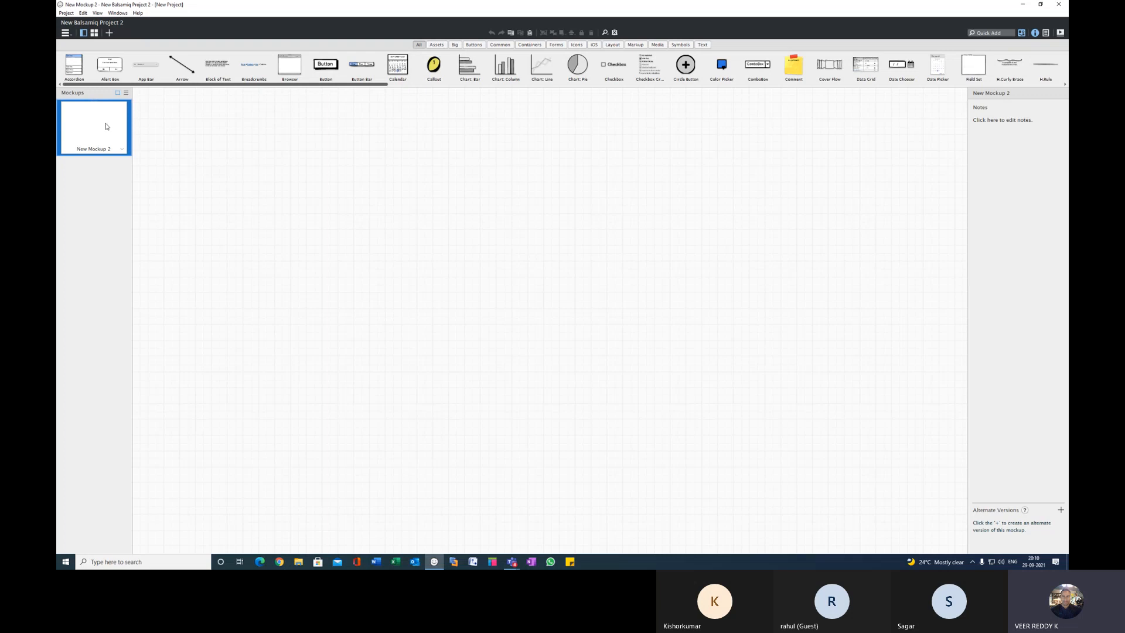
Add another mockup to the project and rename the first mockup as New Mockup 1
{"action": "left_click", "coordinate": [110, 34]}
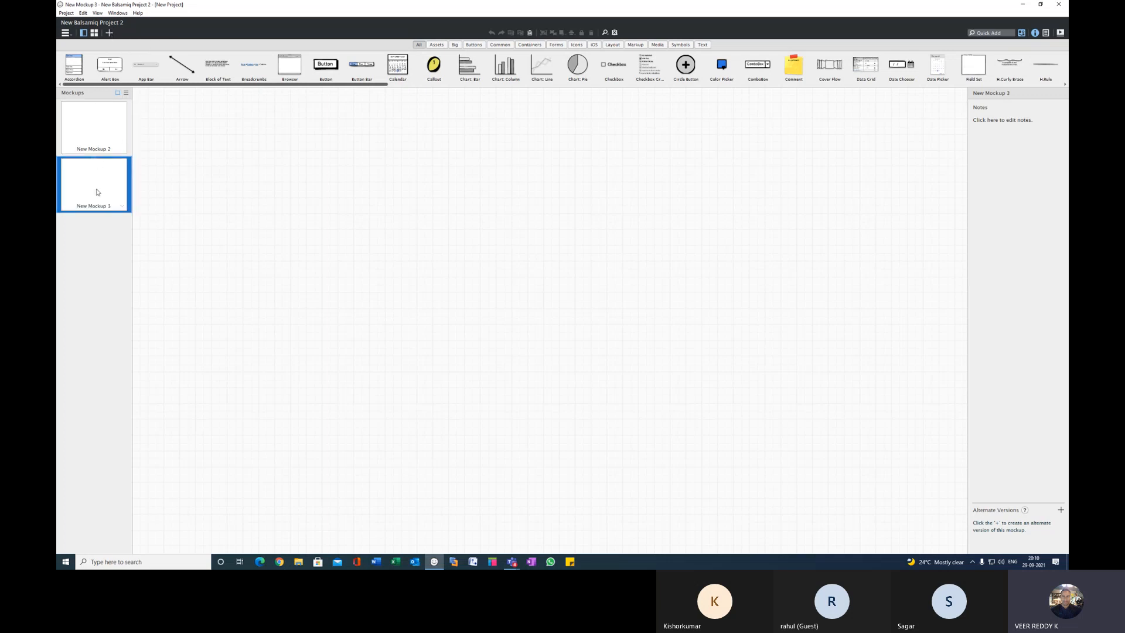
{"action": "left_click", "coordinate": [98, 132]}
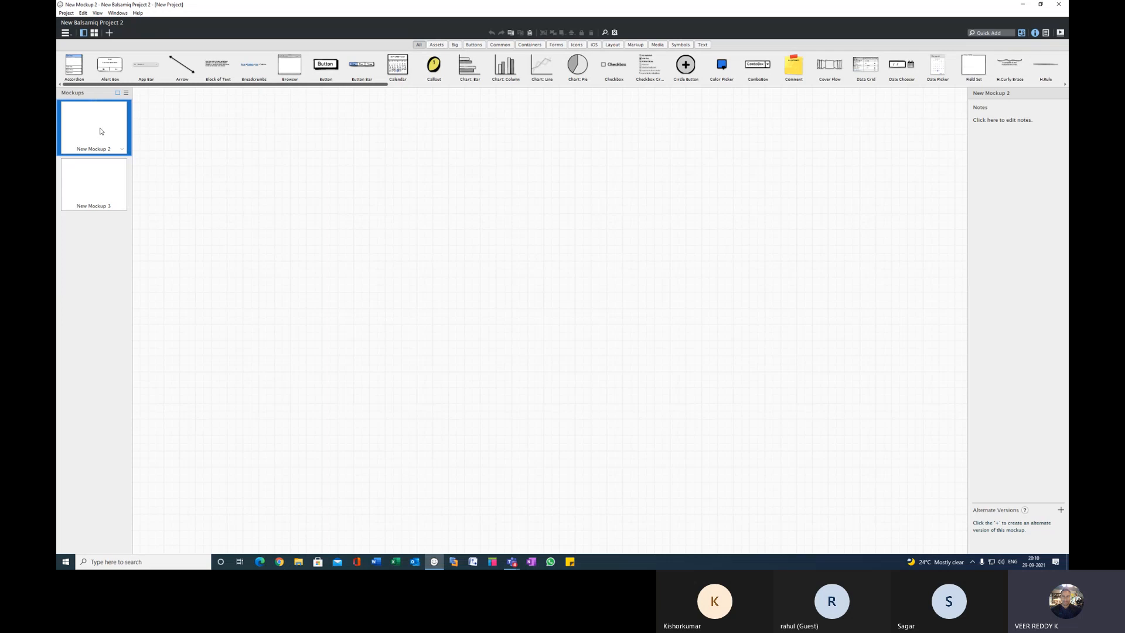
{"action": "double_click", "coordinate": [101, 133]}
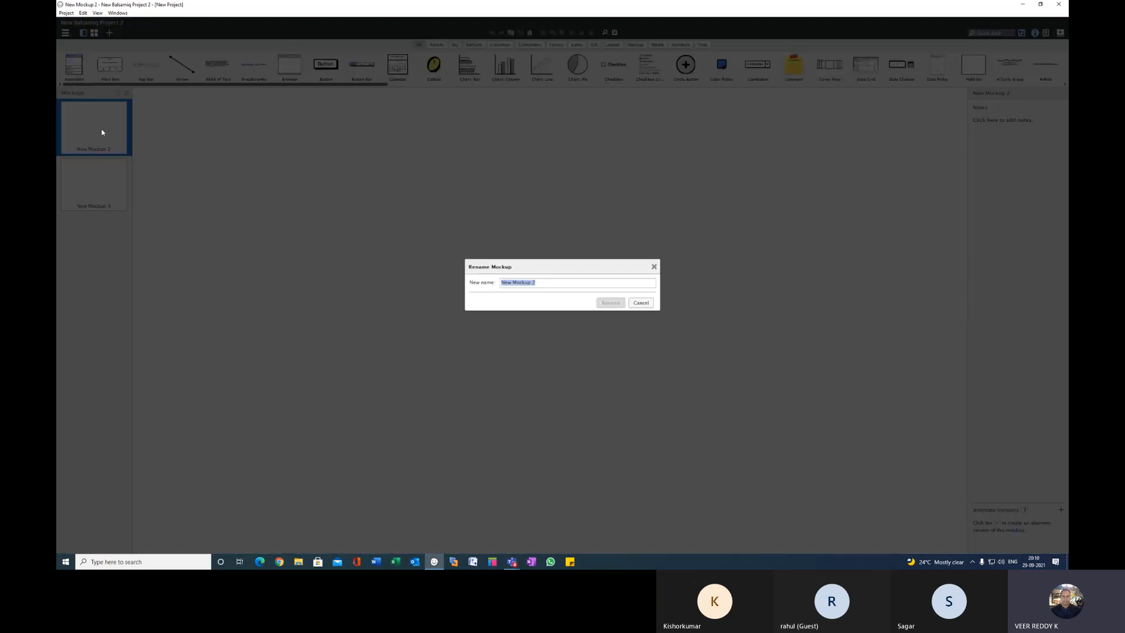
{"action": "left_click", "coordinate": [536, 282]}
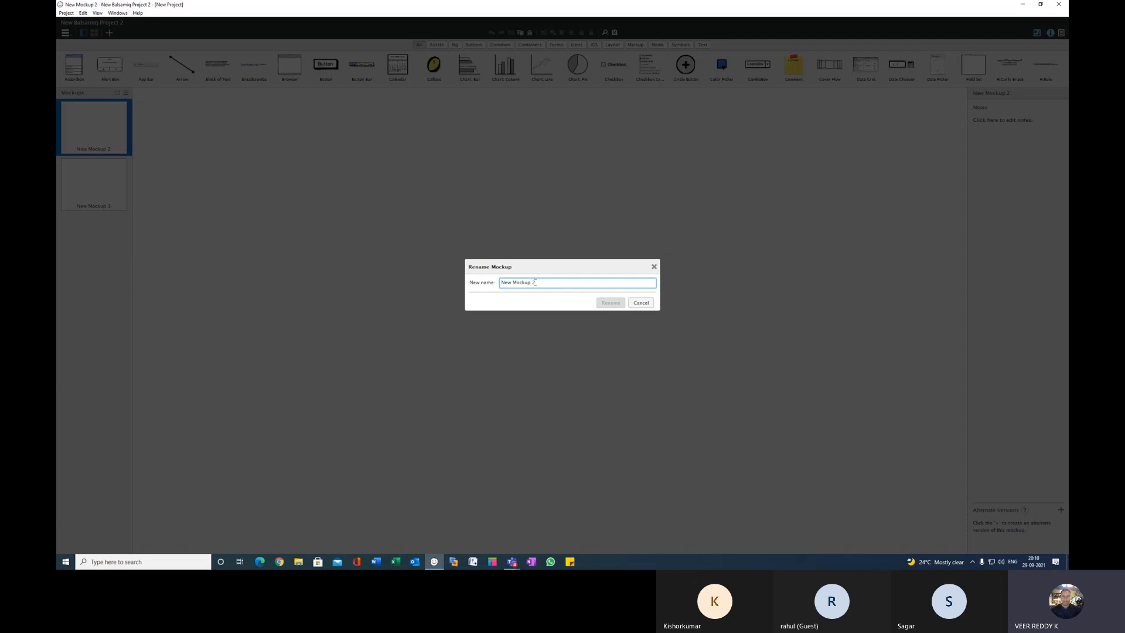
{"action": "double_click", "coordinate": [534, 282]}
{"action": "type", "text": "1"}
{"action": "left_click", "coordinate": [610, 303]}
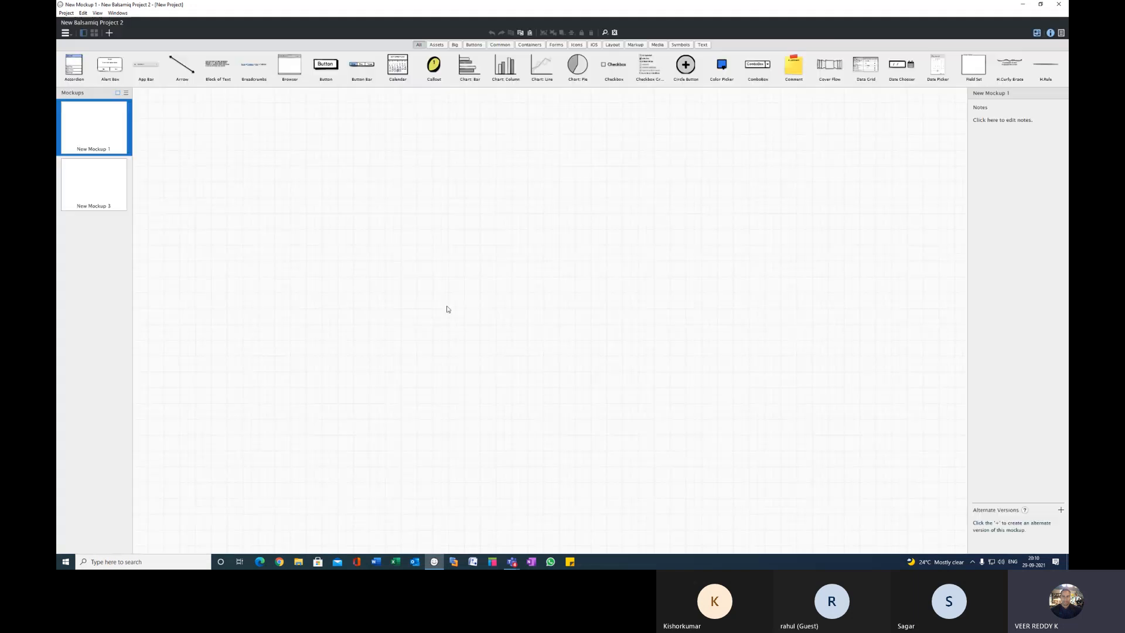
Rename the second mockup in the project as New Mockup 2
{"action": "left_click", "coordinate": [108, 189]}
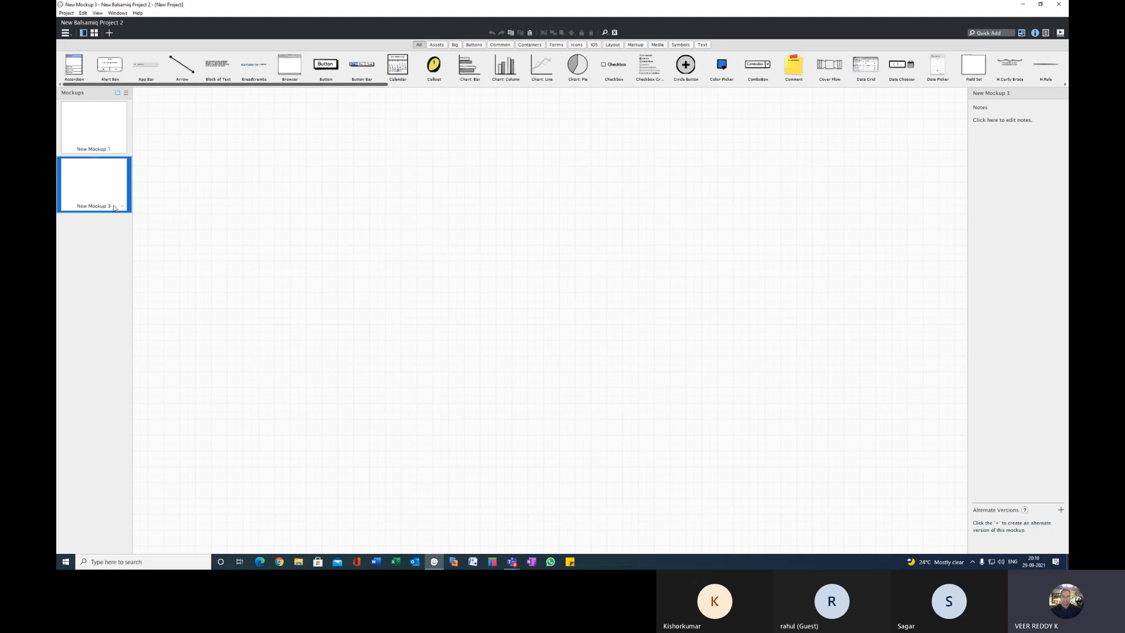
{"action": "double_click", "coordinate": [115, 207]}
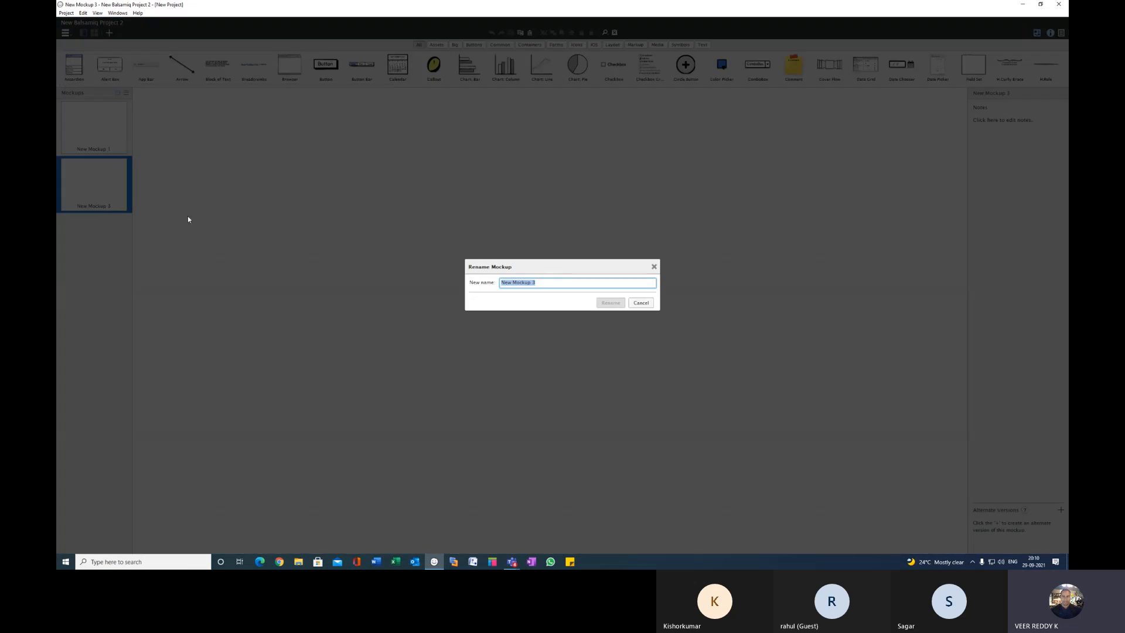
{"action": "left_click", "coordinate": [544, 284]}
{"action": "key", "text": "BackSpace"}
{"action": "type", "text": "2"}
{"action": "left_click", "coordinate": [610, 303]}
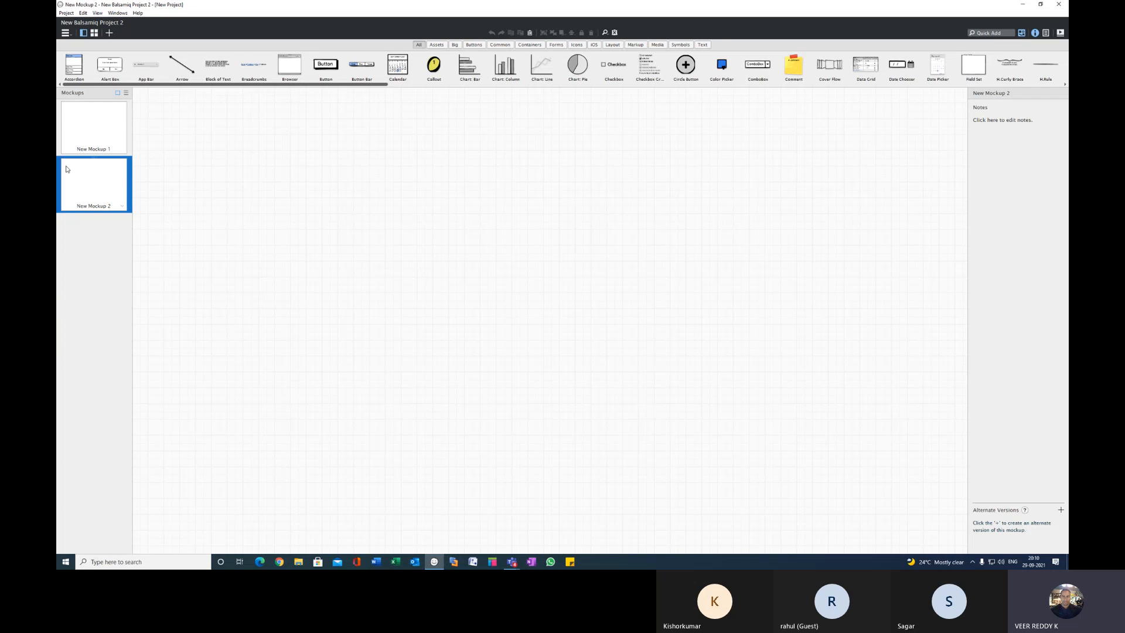
{"action": "left_click", "coordinate": [97, 126]}
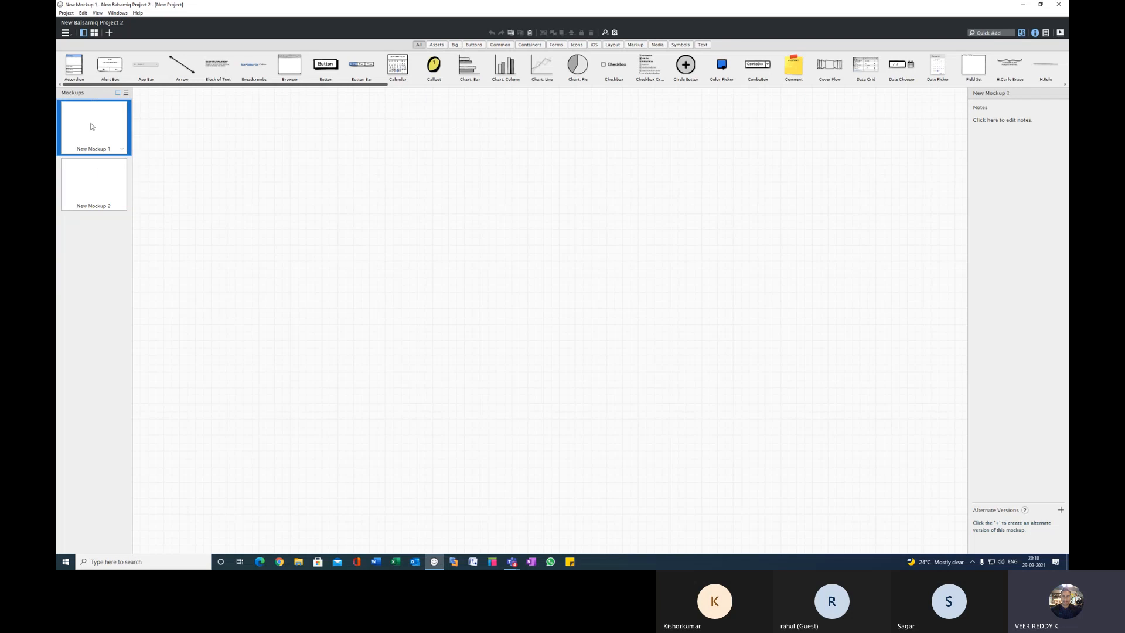
{"action": "left_click_drag", "start_coordinate": [155, 91], "coordinate": [952, 546]}
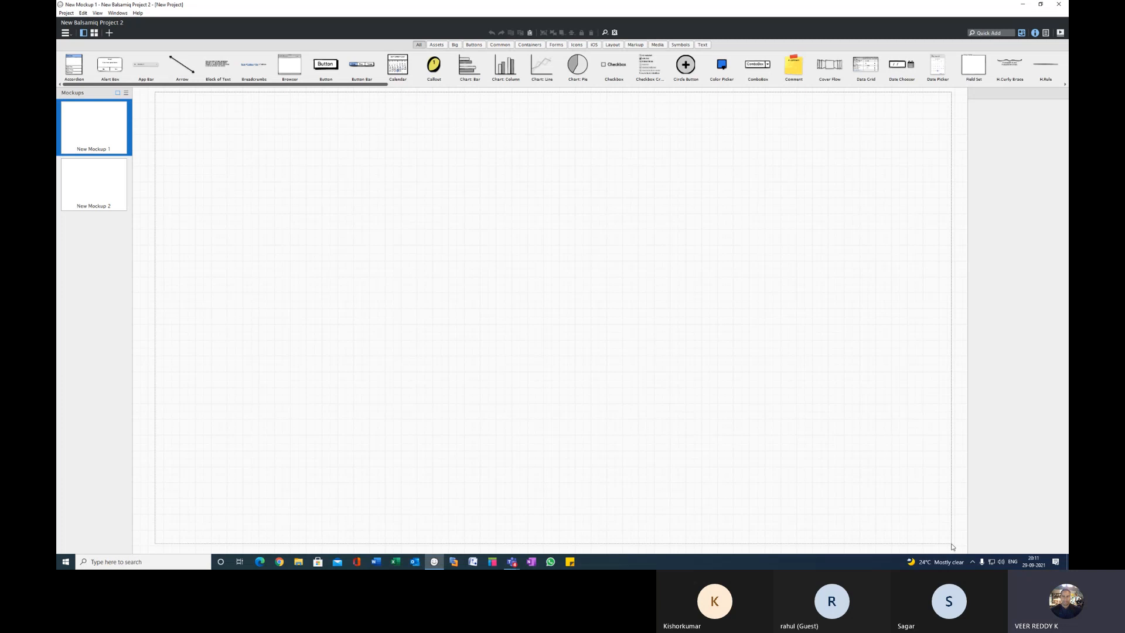
{"action": "left_click_drag", "start_coordinate": [952, 546], "coordinate": [952, 547]}
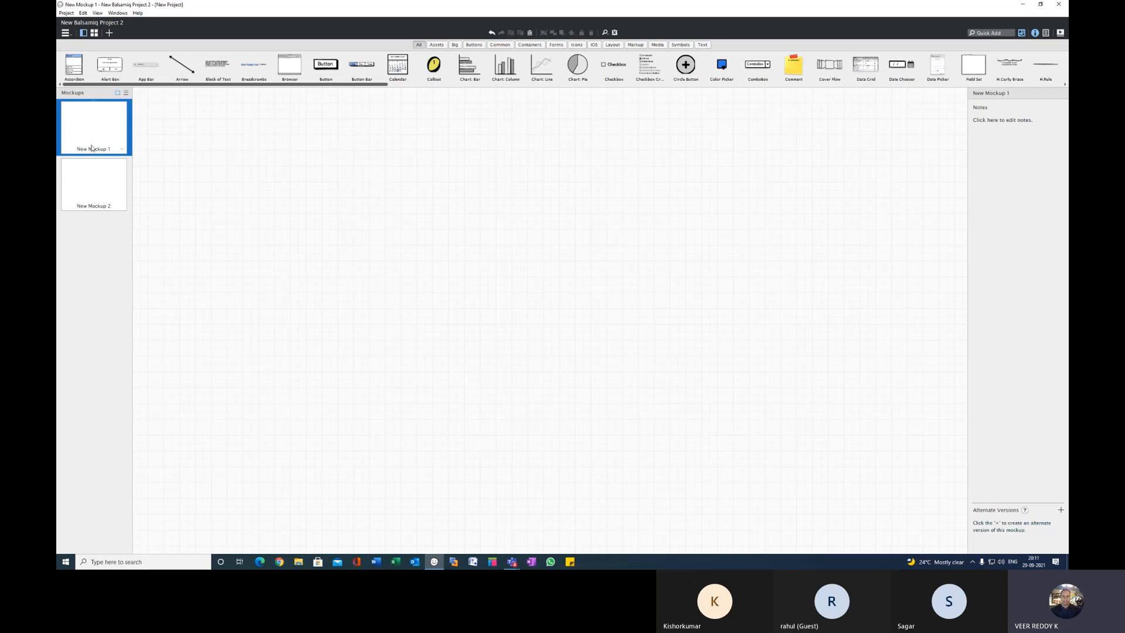
Place a Browser component on New Mockup 1, sized about 1270 by 748 and positioned at about x 410, y 146
{"action": "left_click", "coordinate": [97, 125]}
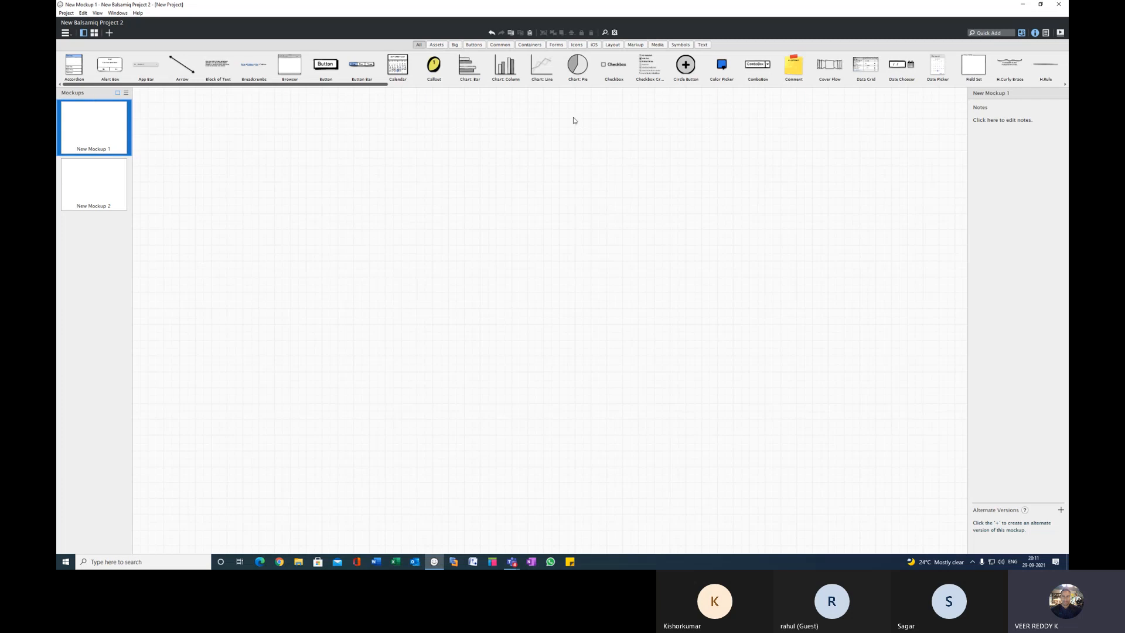
{"action": "left_click", "coordinate": [289, 64]}
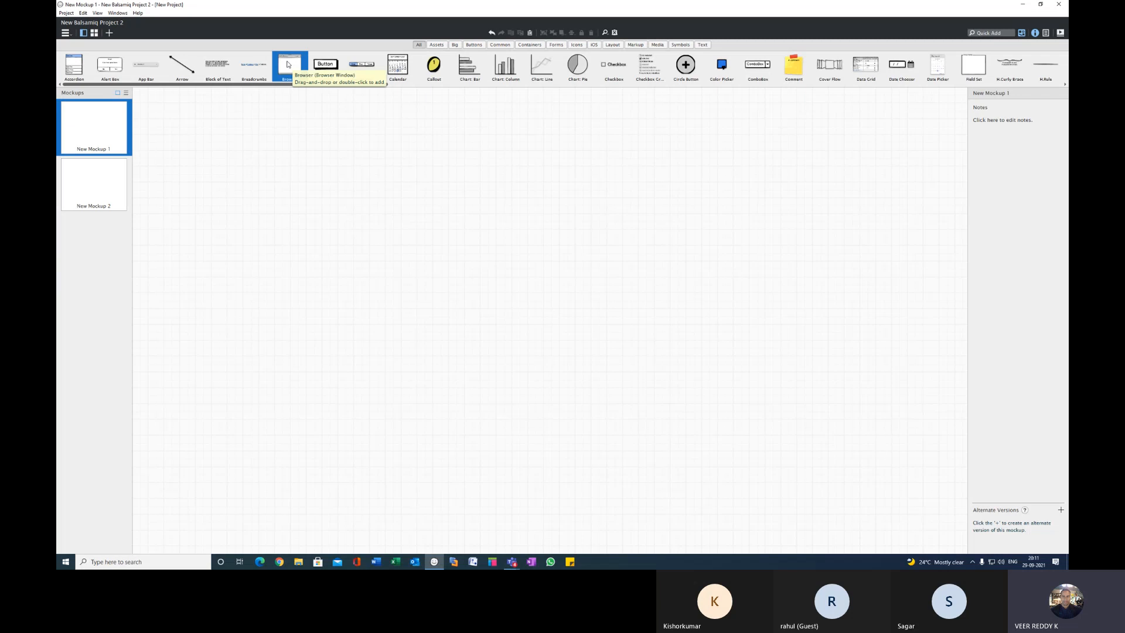
{"action": "left_click_drag", "start_coordinate": [289, 64], "coordinate": [274, 170]}
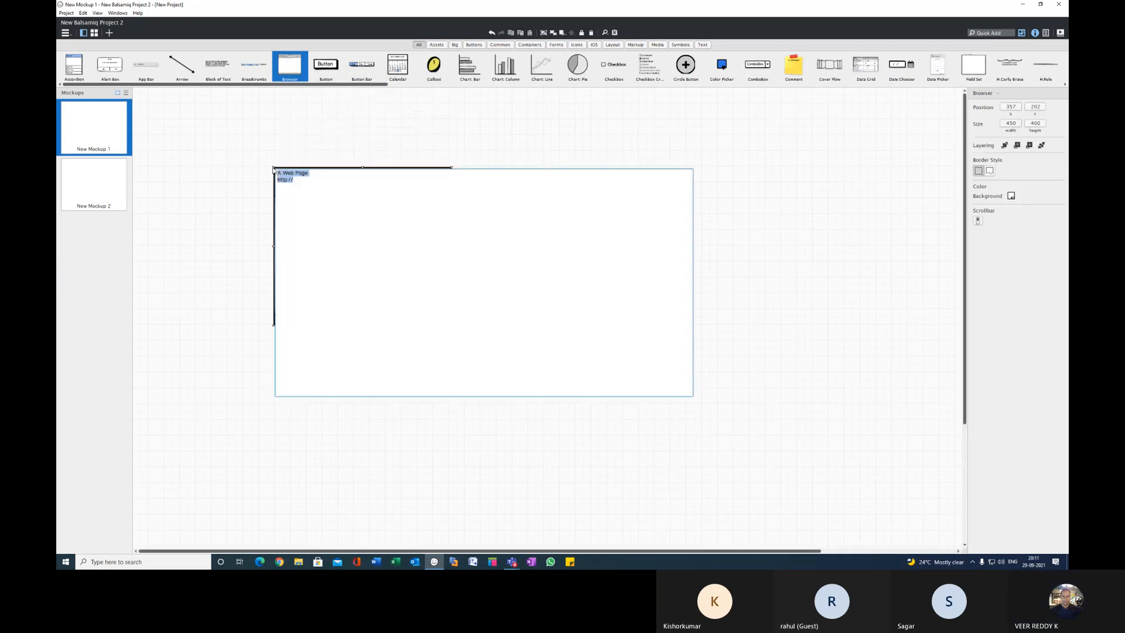
{"action": "left_click", "coordinate": [390, 154]}
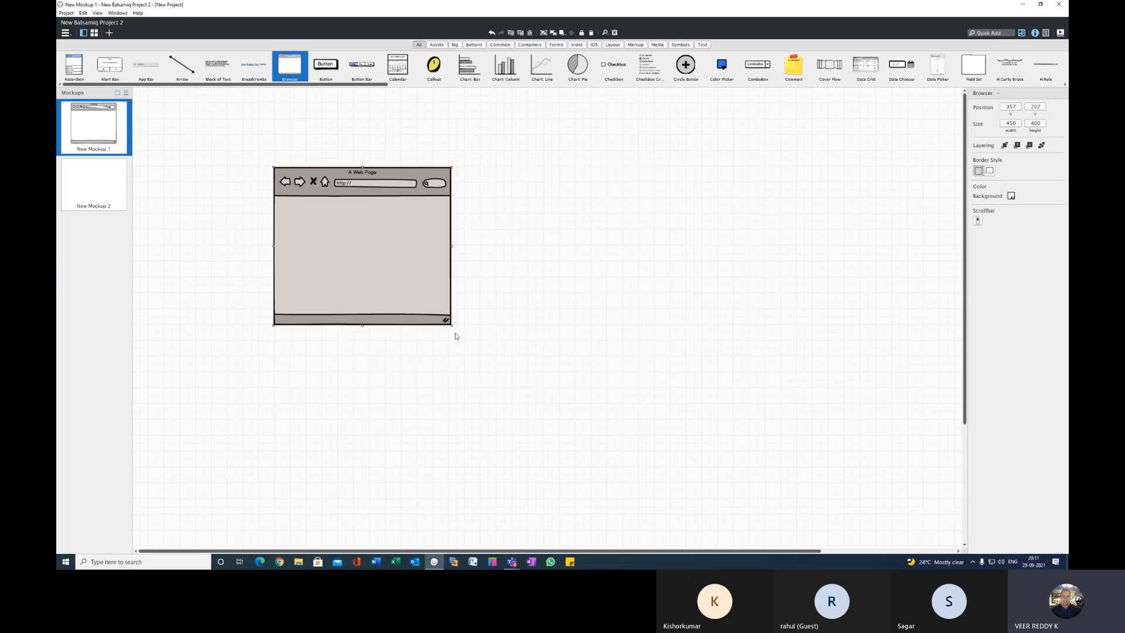
{"action": "left_click_drag", "start_coordinate": [451, 324], "coordinate": [773, 460]}
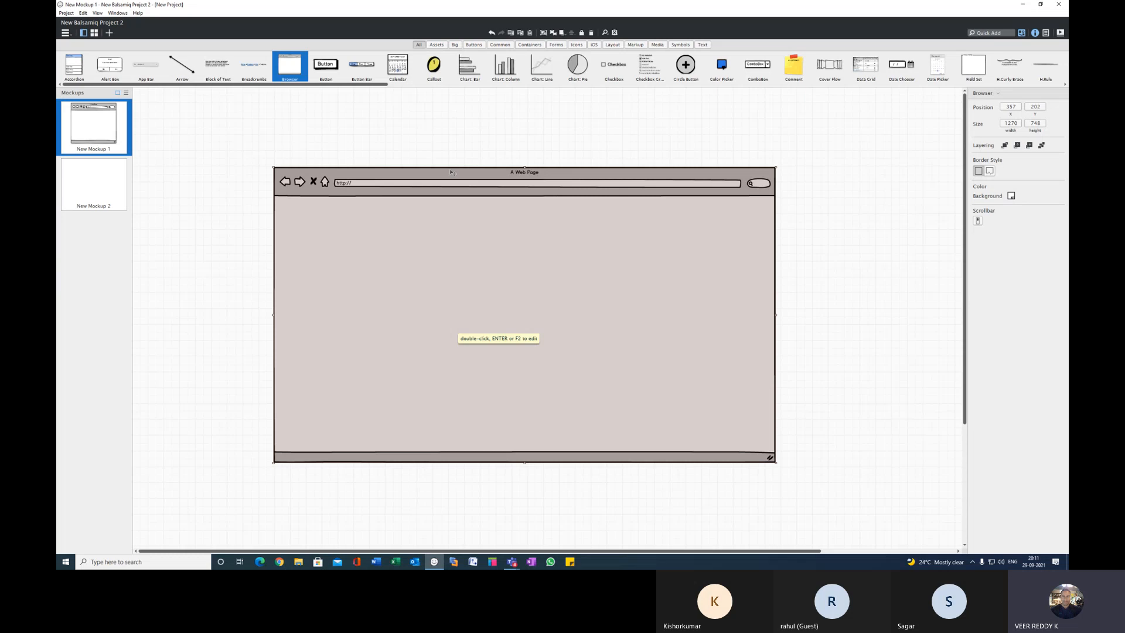
{"action": "left_click_drag", "start_coordinate": [484, 231], "coordinate": [504, 209]}
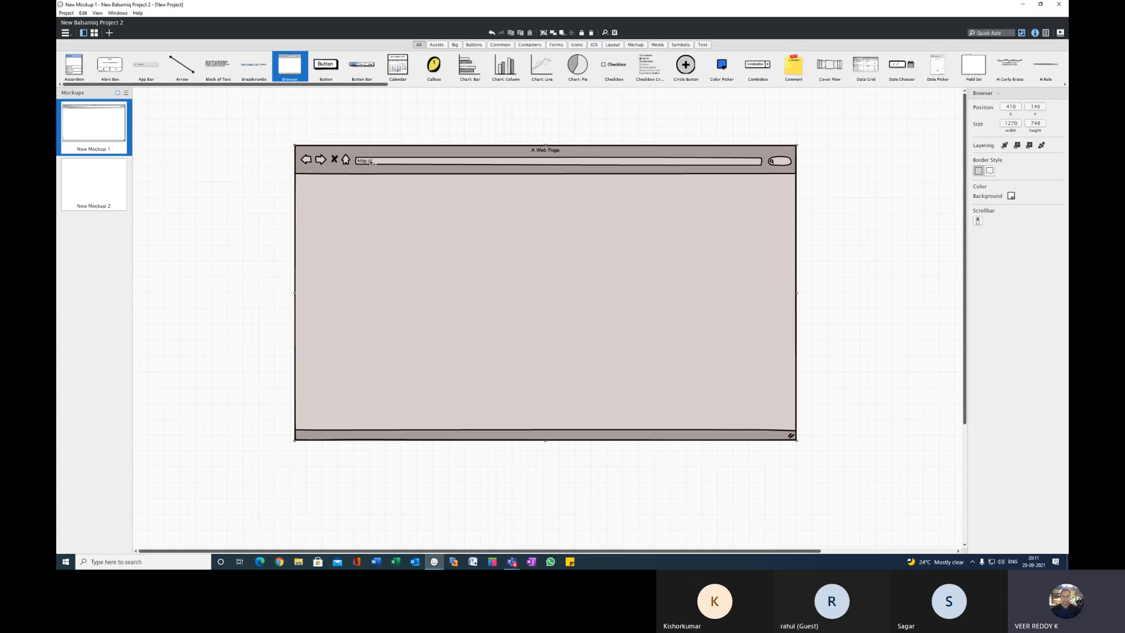
{"action": "double_click", "coordinate": [457, 157]}
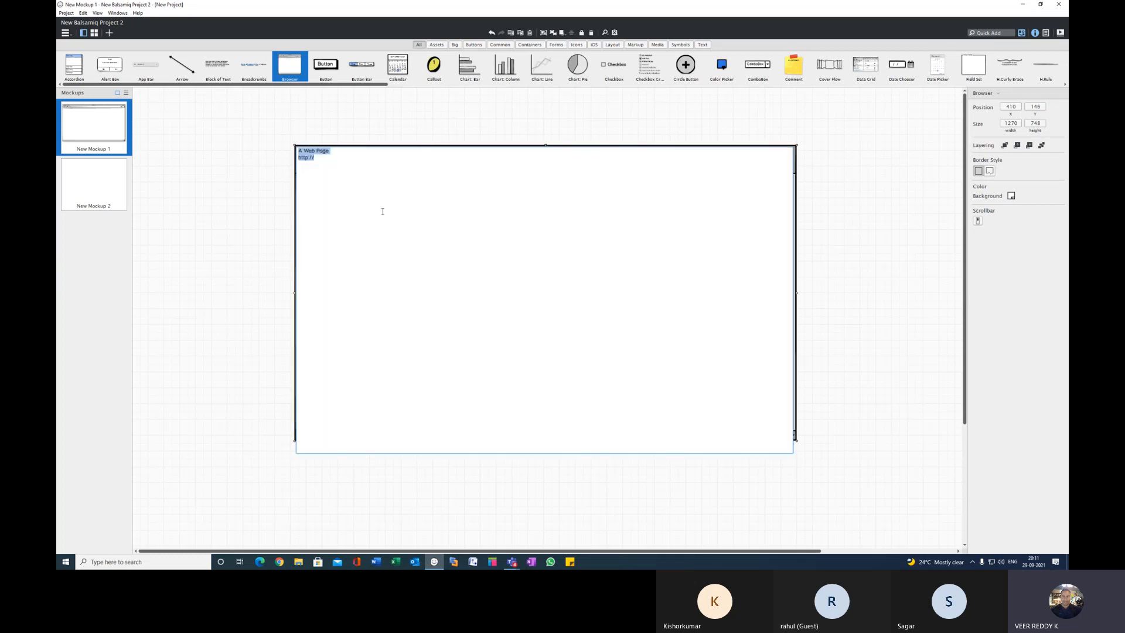
{"action": "left_click", "coordinate": [332, 144]}
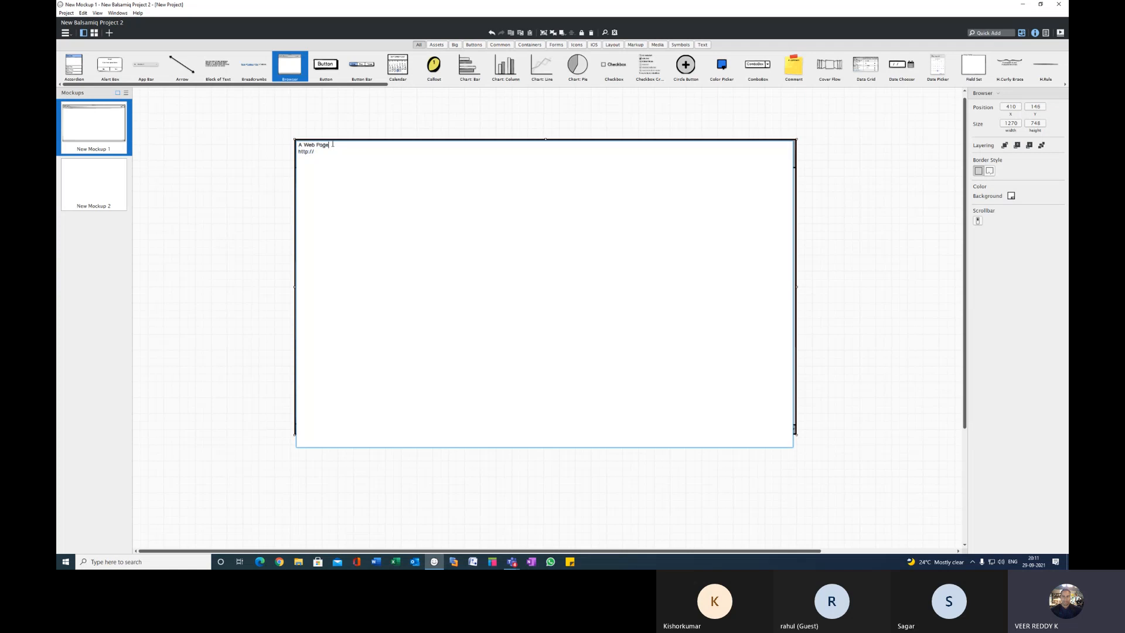
{"action": "left_click_drag", "start_coordinate": [336, 146], "coordinate": [289, 143]}
{"action": "type", "text": "A IVNACO"}
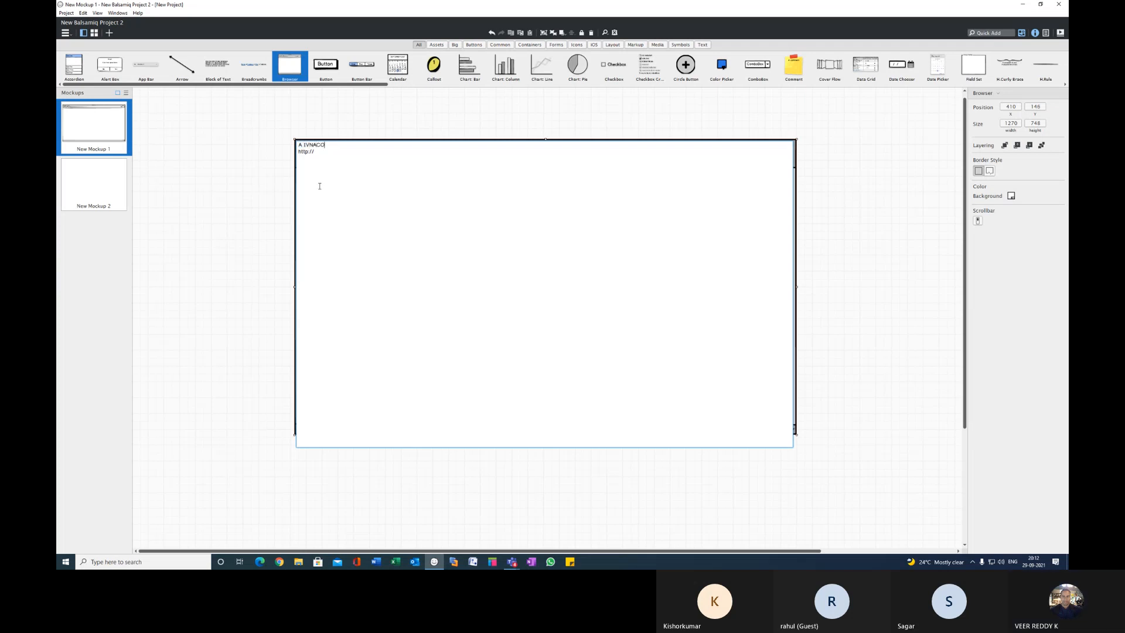
{"action": "type", "text": " Page"}
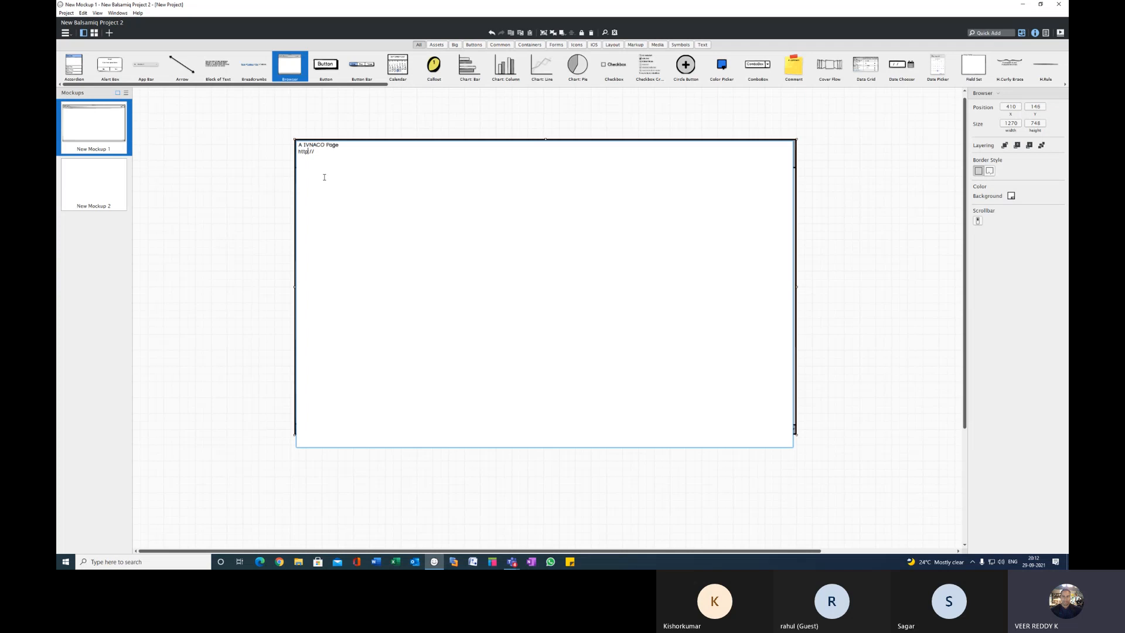
{"action": "type", "text": "s"}
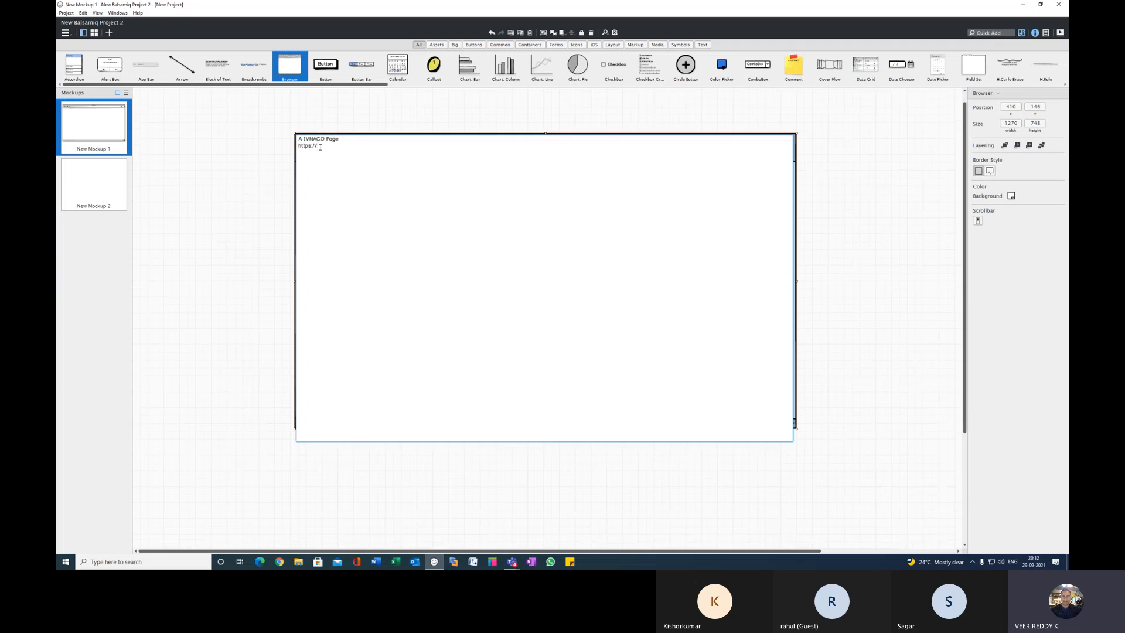
{"action": "type", "text": "mnaco.com"}
{"action": "key", "text": "ctrl+Return"}
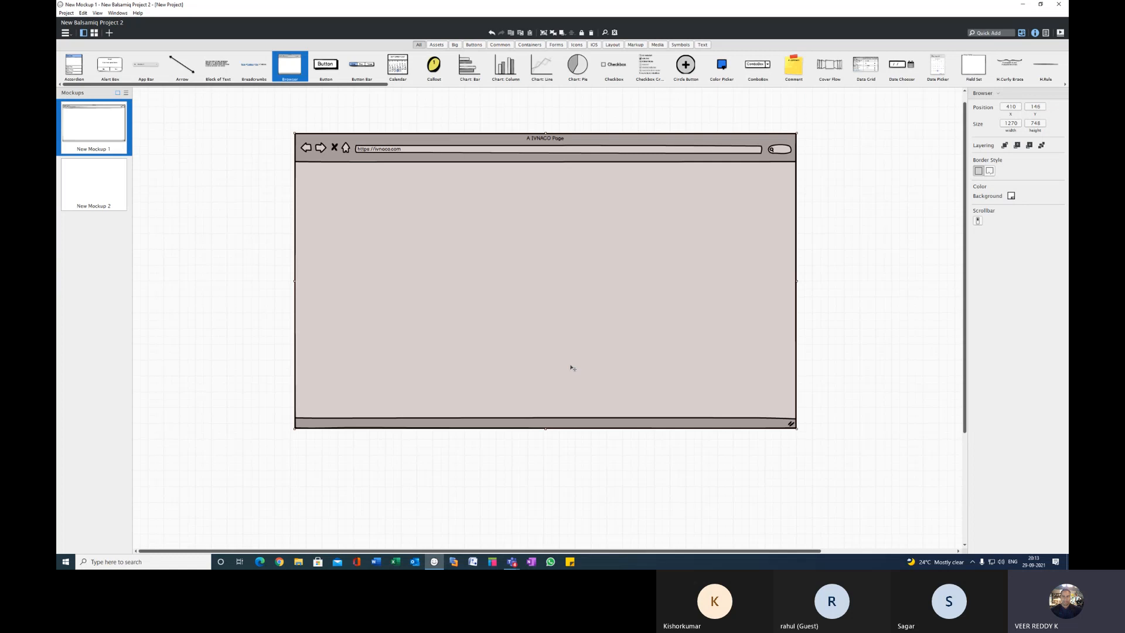
{"action": "scroll", "coordinate": [833, 480], "scroll_direction": "up", "scroll_amount": 1}
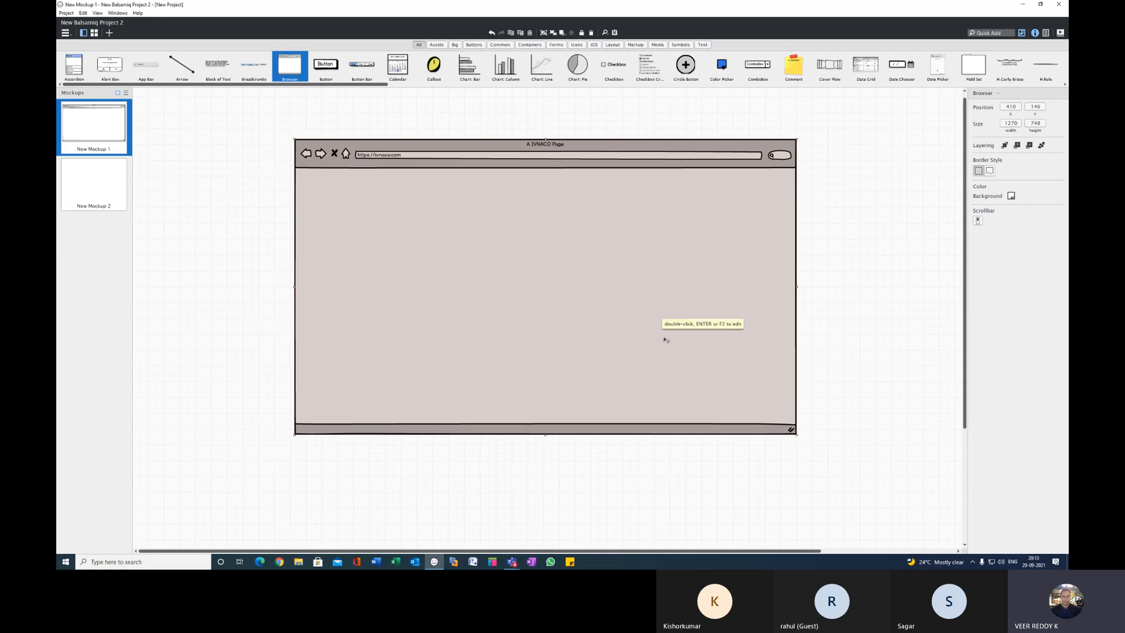
Switch the project's skin from Sketch to Wireframe in the project information
{"action": "left_click", "coordinate": [1045, 33]}
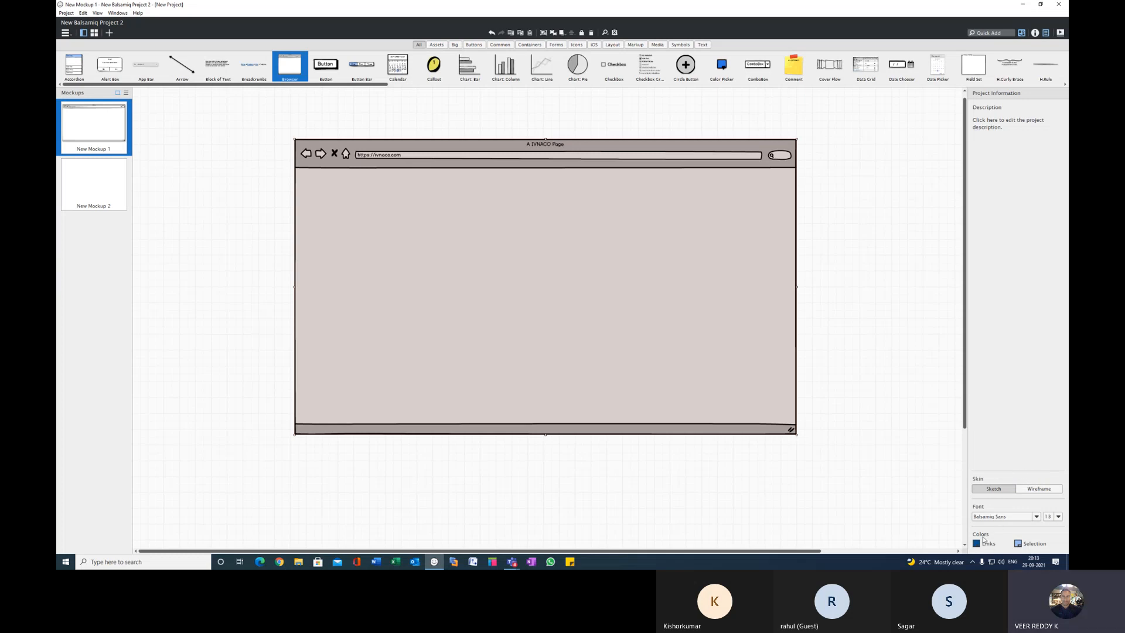
{"action": "left_click", "coordinate": [1037, 489]}
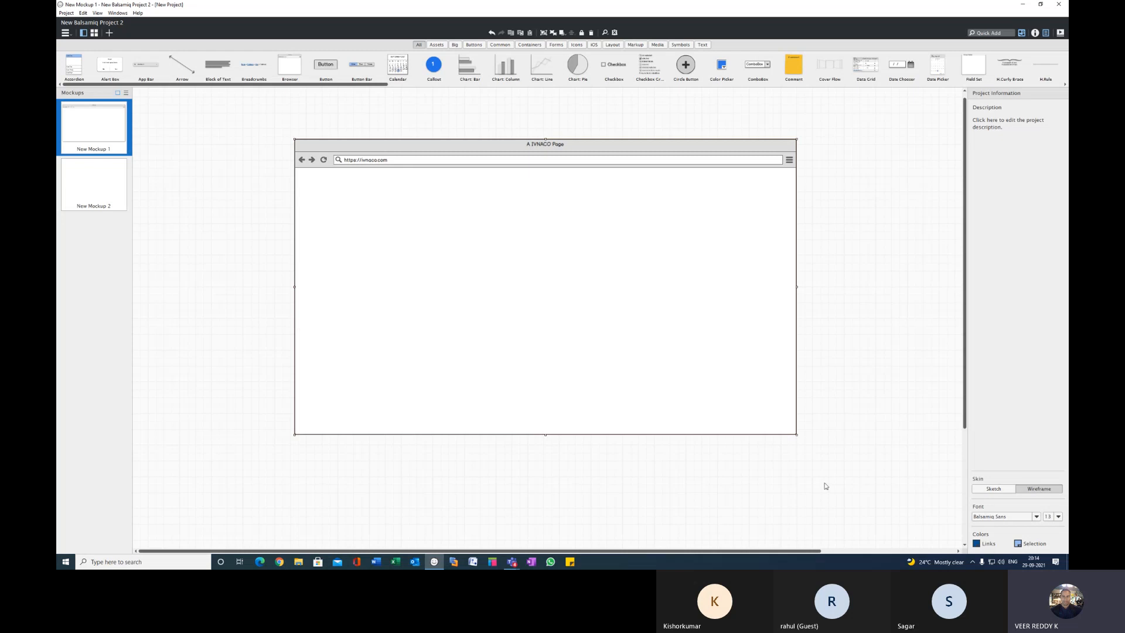
{"action": "scroll", "coordinate": [705, 268], "scroll_direction": "down", "scroll_amount": 1}
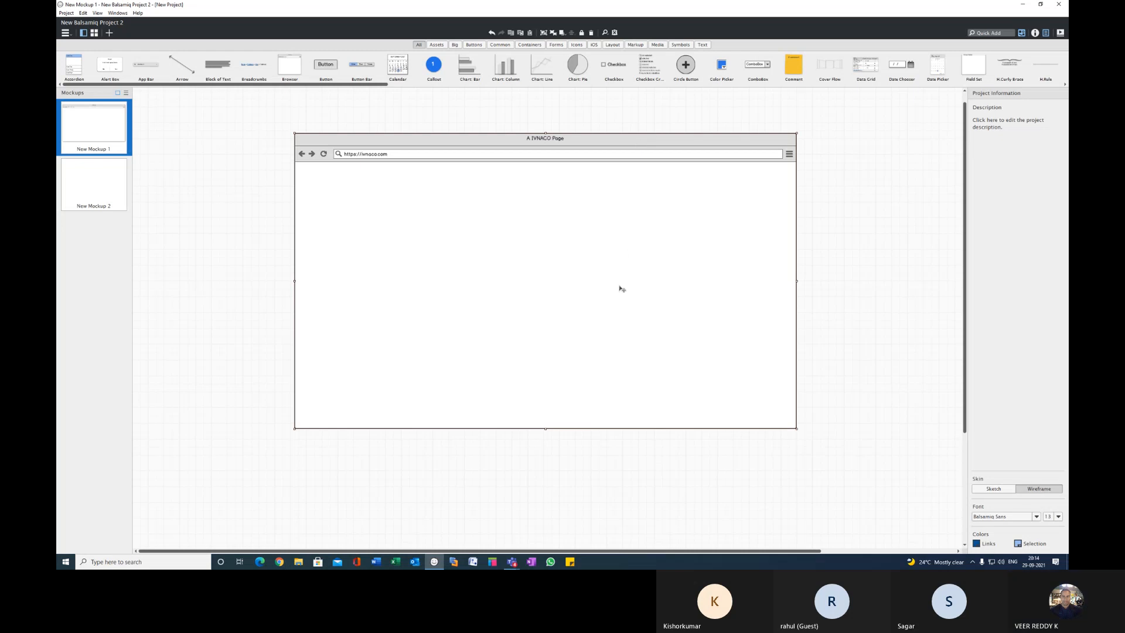
{"action": "left_click", "coordinate": [1035, 33]}
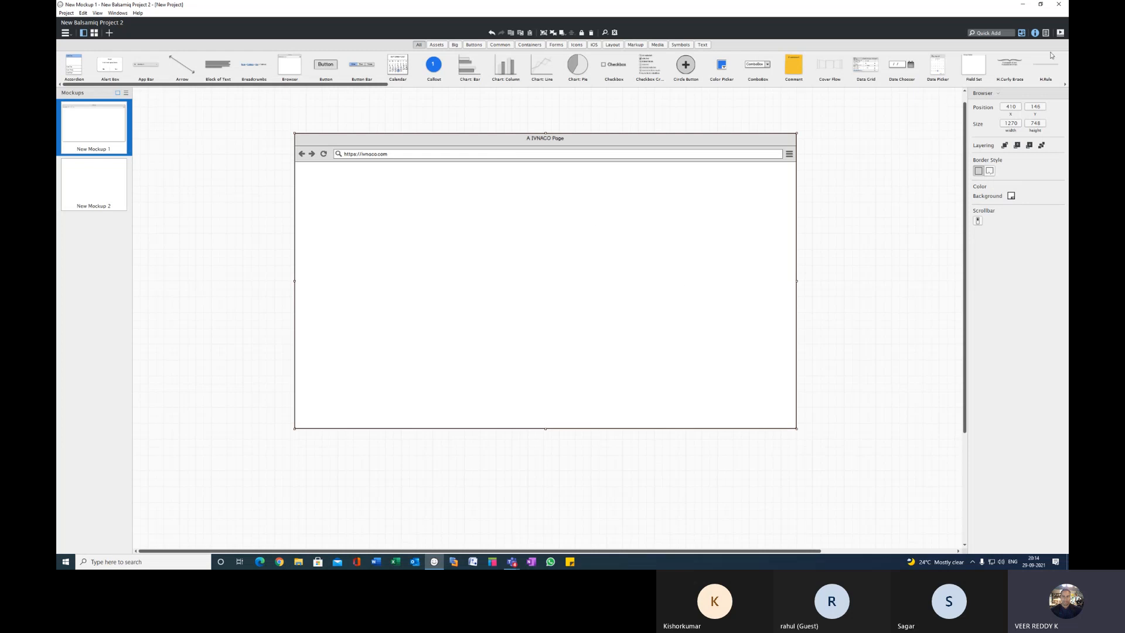
{"action": "left_click", "coordinate": [1046, 33]}
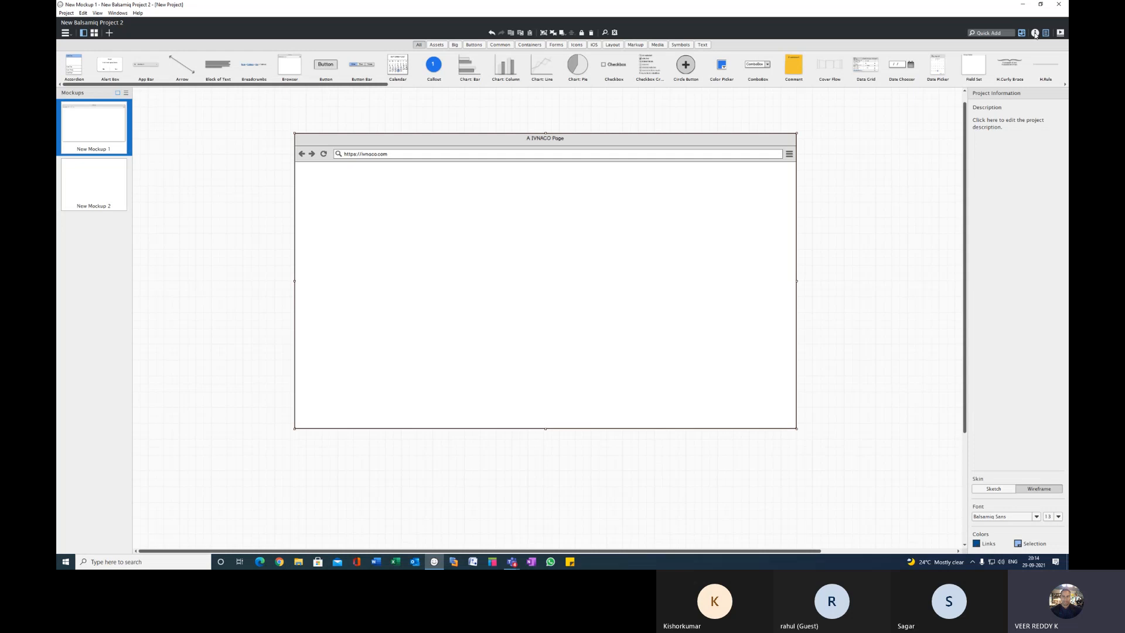
Set the Browser component's background color to gray3 (999999)
{"action": "left_click", "coordinate": [1034, 34]}
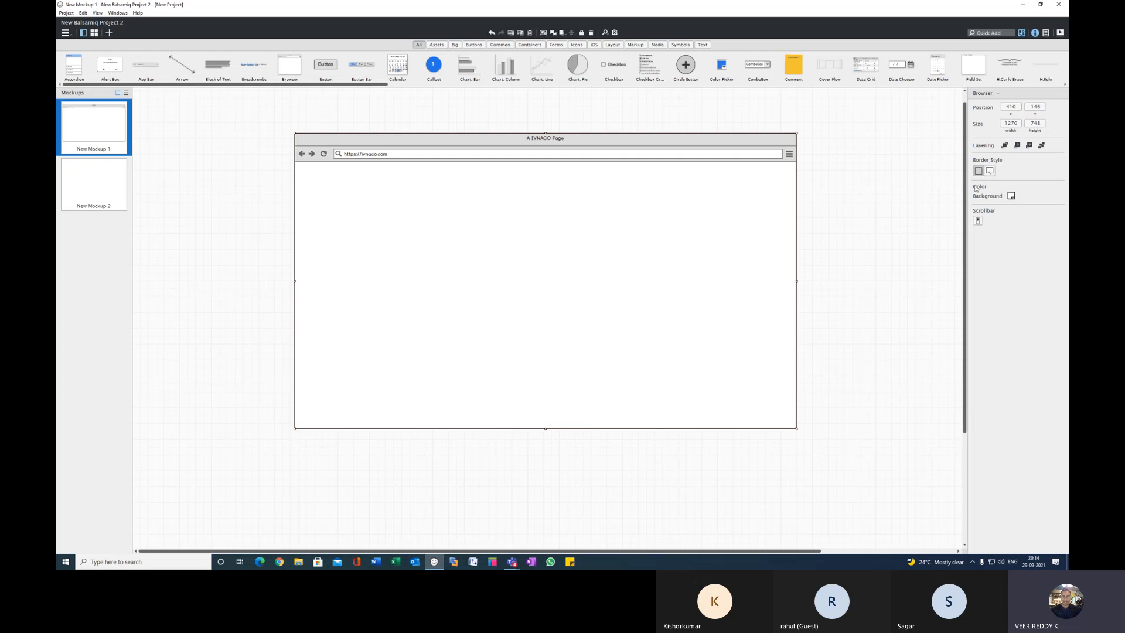
{"action": "left_click", "coordinate": [1011, 196]}
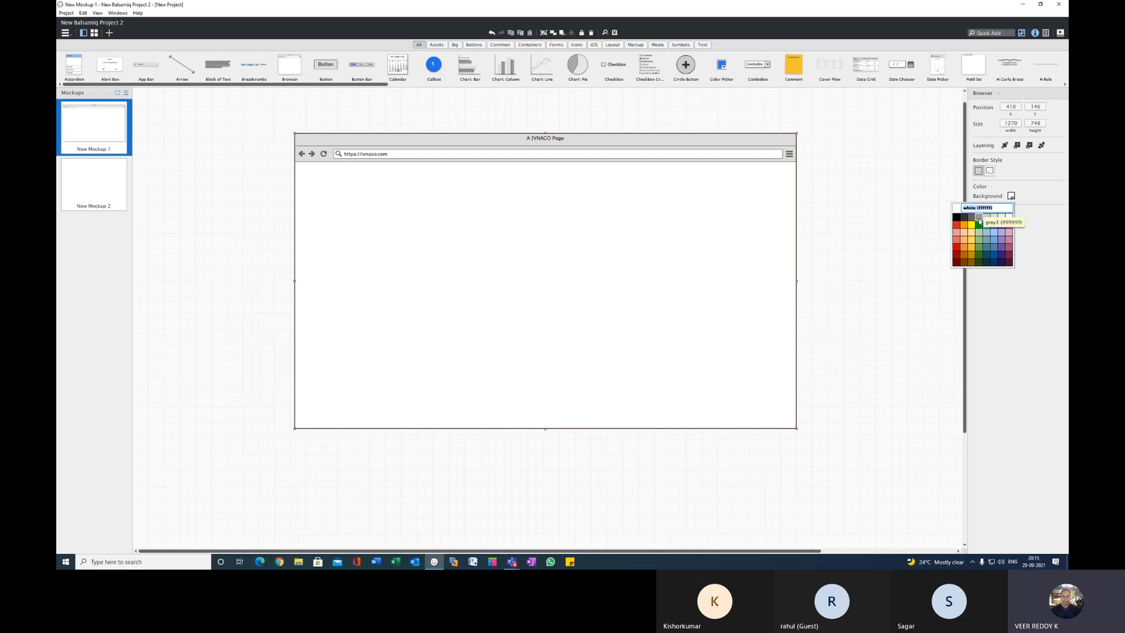
{"action": "left_click", "coordinate": [979, 218]}
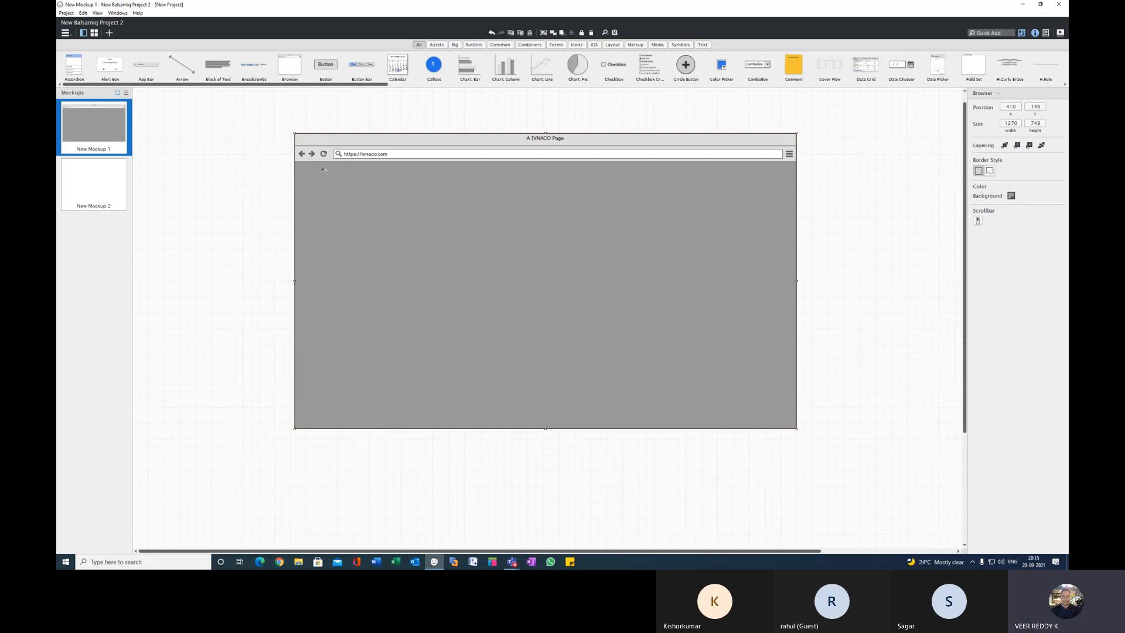
{"action": "scroll", "coordinate": [324, 170], "scroll_direction": "down", "scroll_amount": 1}
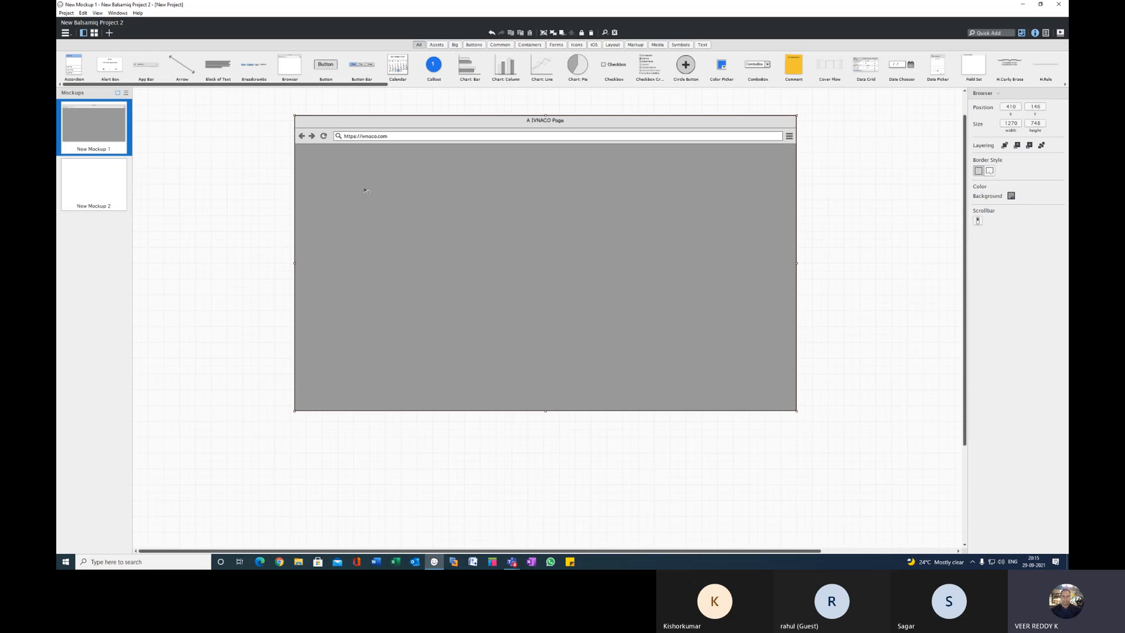
Find the Label component with Quick Add and place it inside the browser page at about x 599, y 394
{"action": "mouse_move", "coordinate": [257, 86]}
{"action": "left_mouse_down"}
{"action": "mouse_move", "coordinate": [726, 108]}
{"action": "mouse_move", "coordinate": [966, 82]}
{"action": "mouse_move", "coordinate": [623, 103]}
{"action": "mouse_move", "coordinate": [373, 79]}
{"action": "mouse_move", "coordinate": [243, 82]}
{"action": "left_mouse_up"}
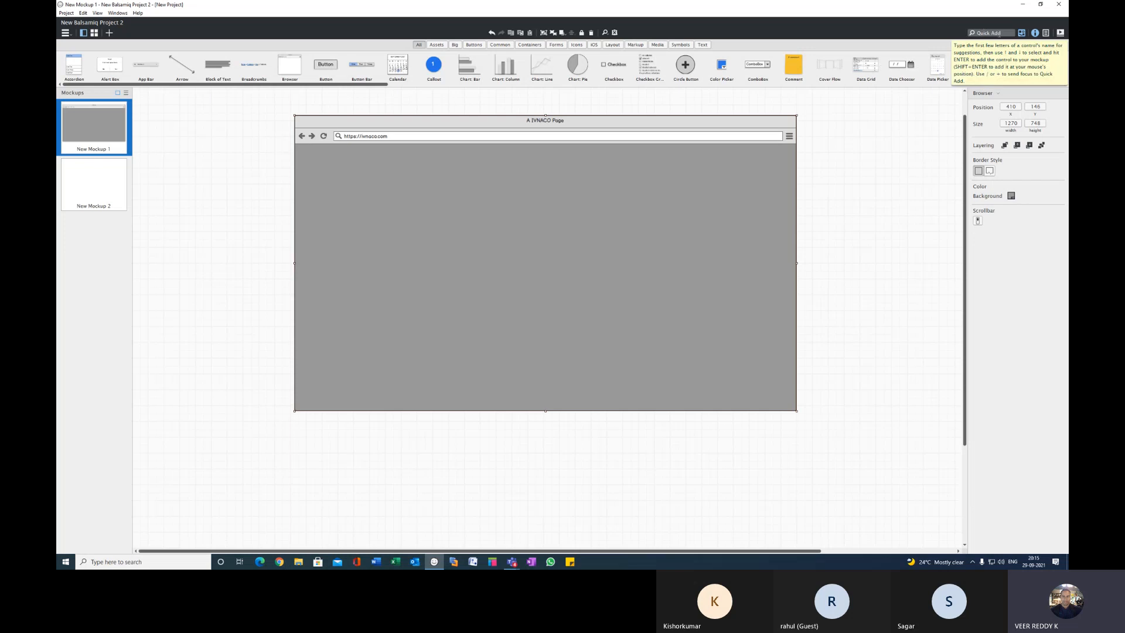
{"action": "left_click", "coordinate": [999, 34]}
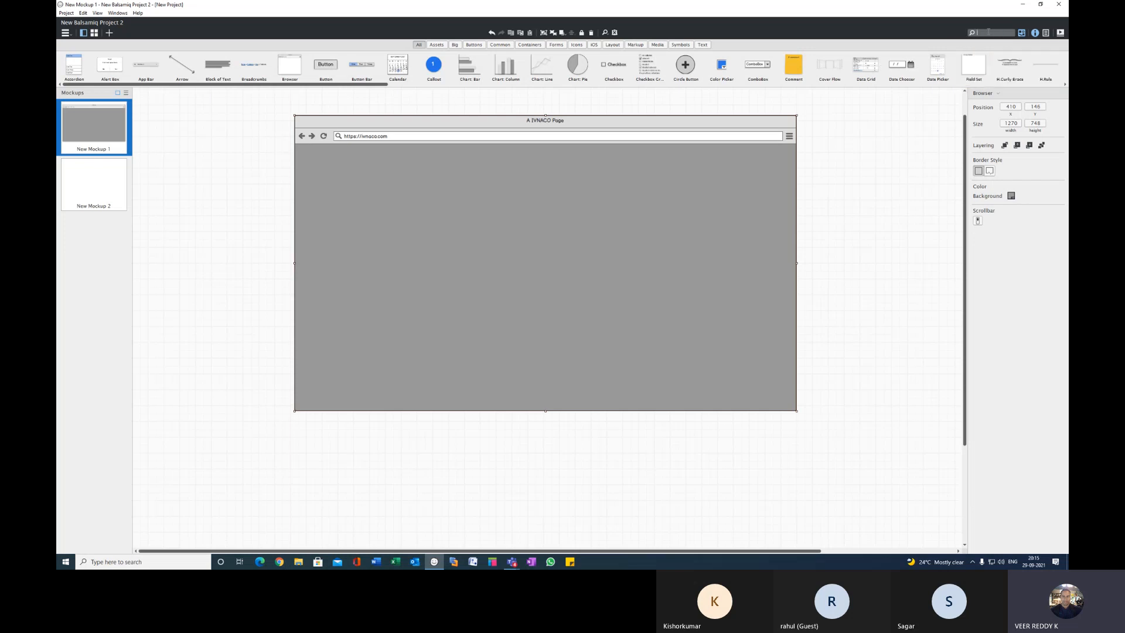
{"action": "type", "text": "la"}
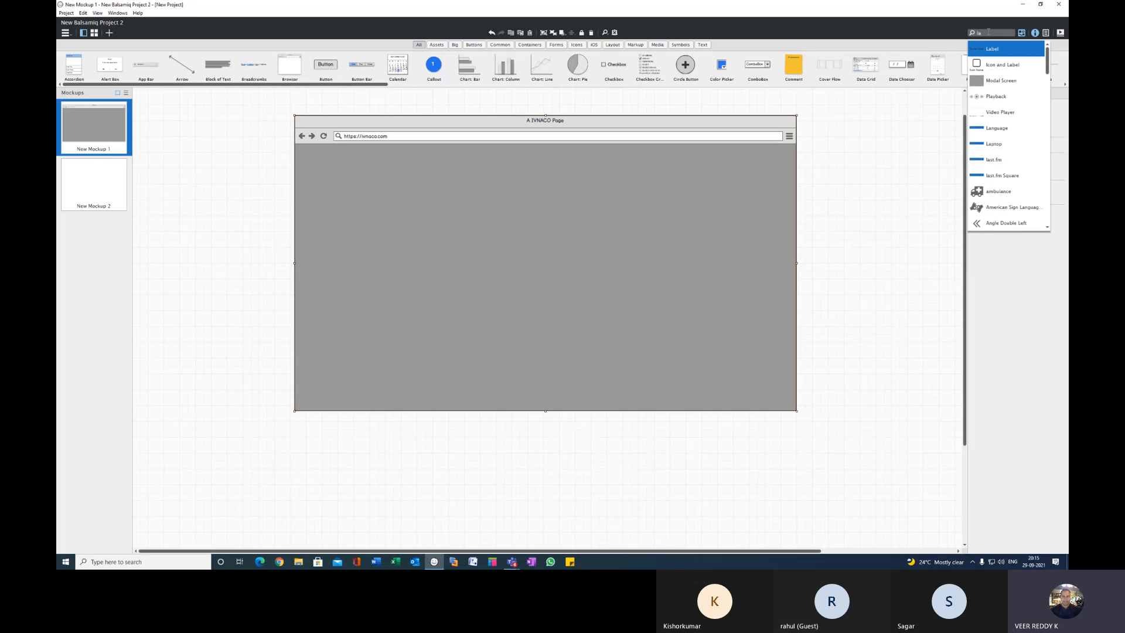
{"action": "type", "text": "bl"}
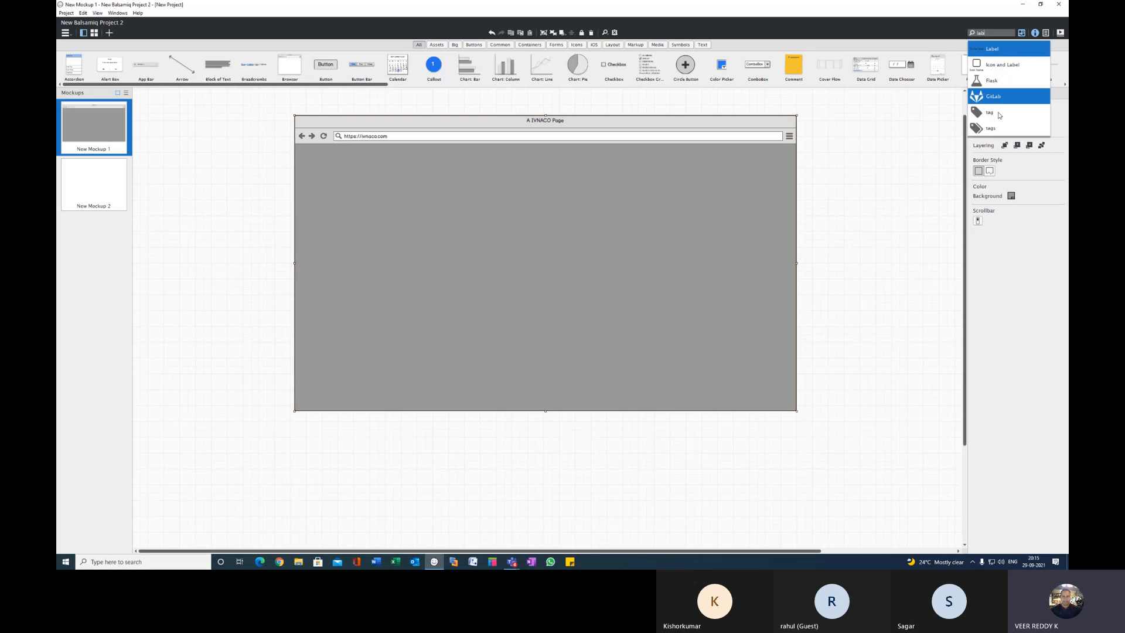
{"action": "left_click", "coordinate": [995, 50]}
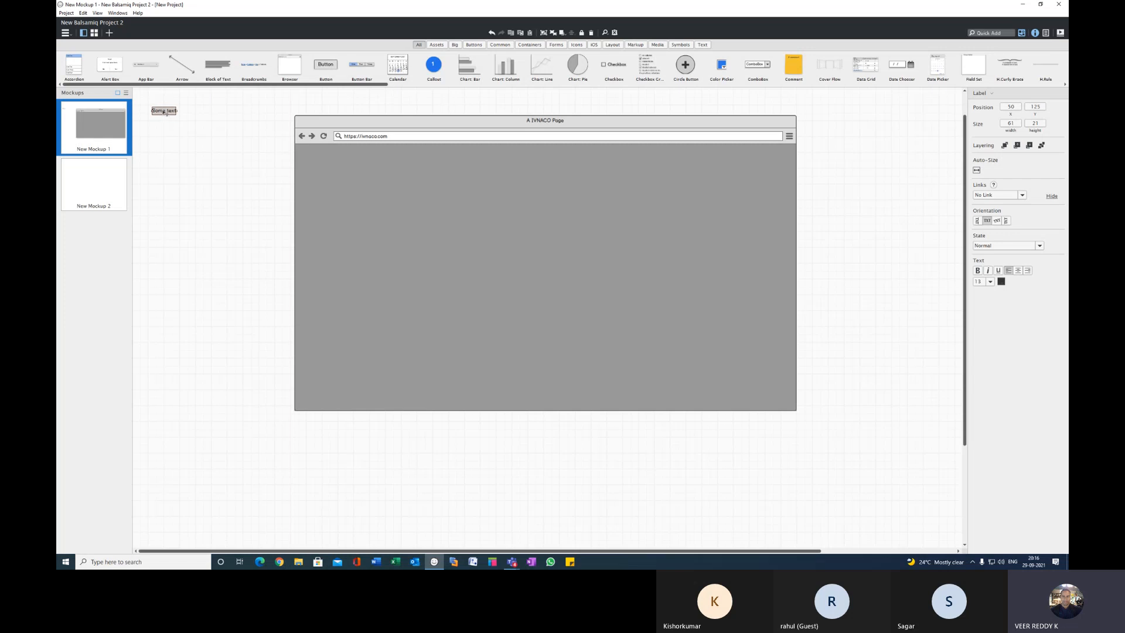
{"action": "left_click_drag", "start_coordinate": [164, 112], "coordinate": [381, 219]}
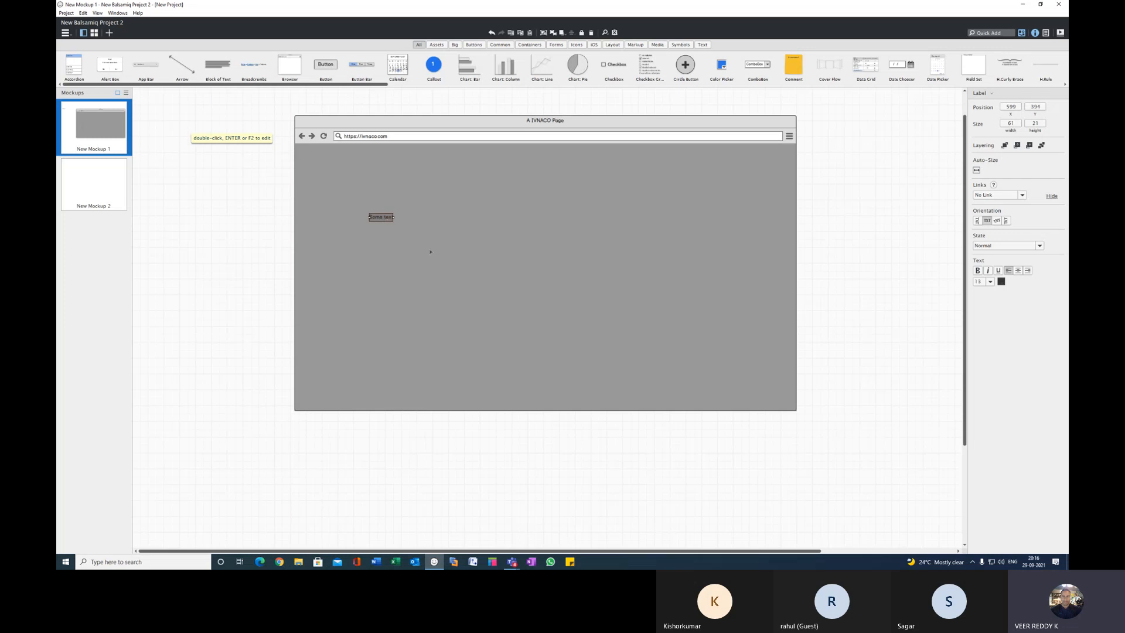
Widen the label to about 138 and change its text to User Name
{"action": "left_click_drag", "start_coordinate": [393, 218], "coordinate": [425, 217]}
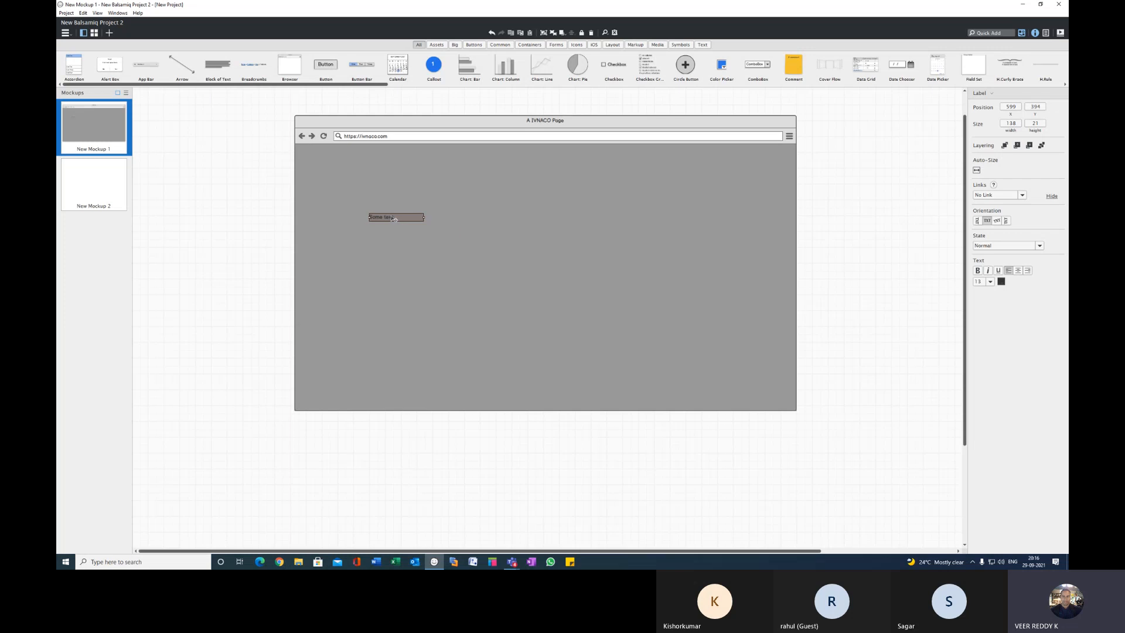
{"action": "double_click", "coordinate": [400, 219]}
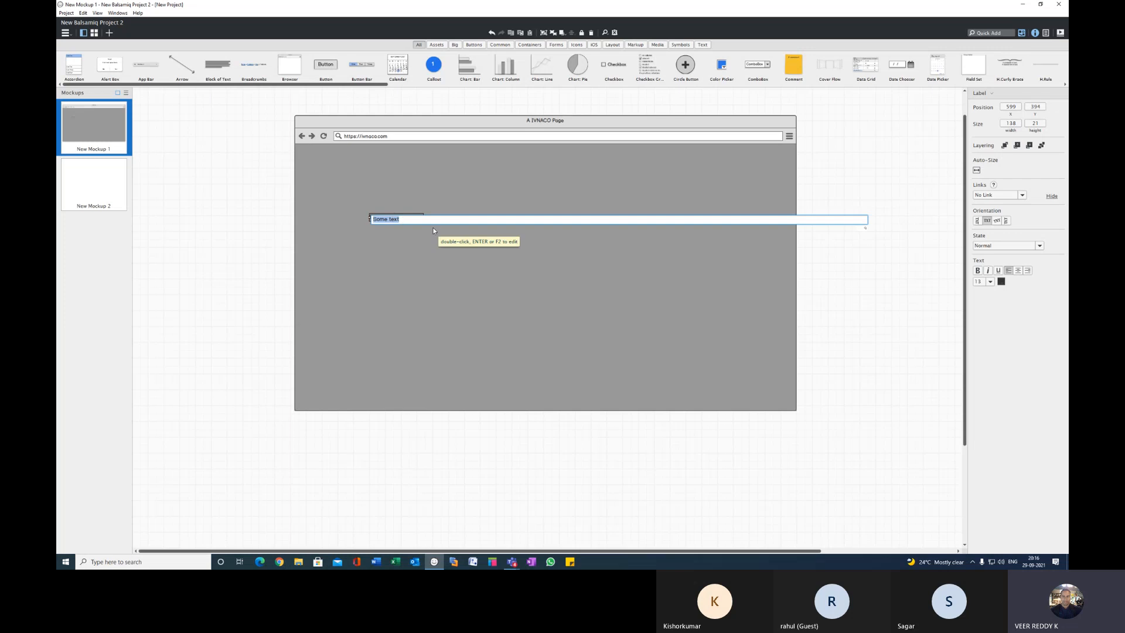
{"action": "type", "text": "User Name"}
{"action": "key", "text": "Return"}
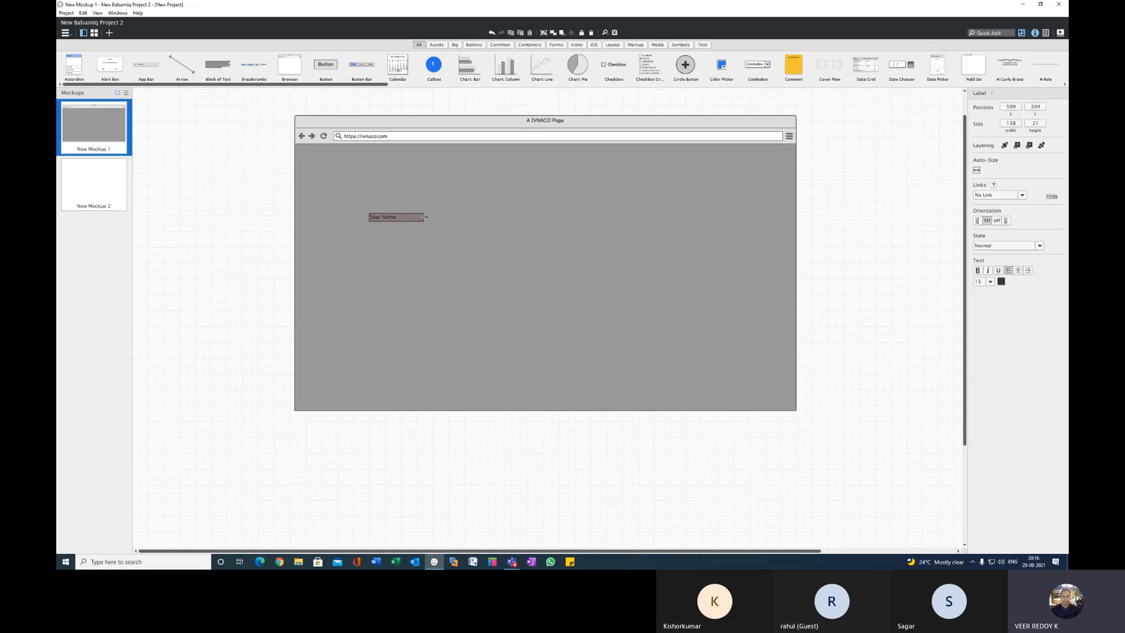
Narrow the User Name label to about 71 wide so it fits its text
{"action": "left_click_drag", "start_coordinate": [428, 219], "coordinate": [424, 221]}
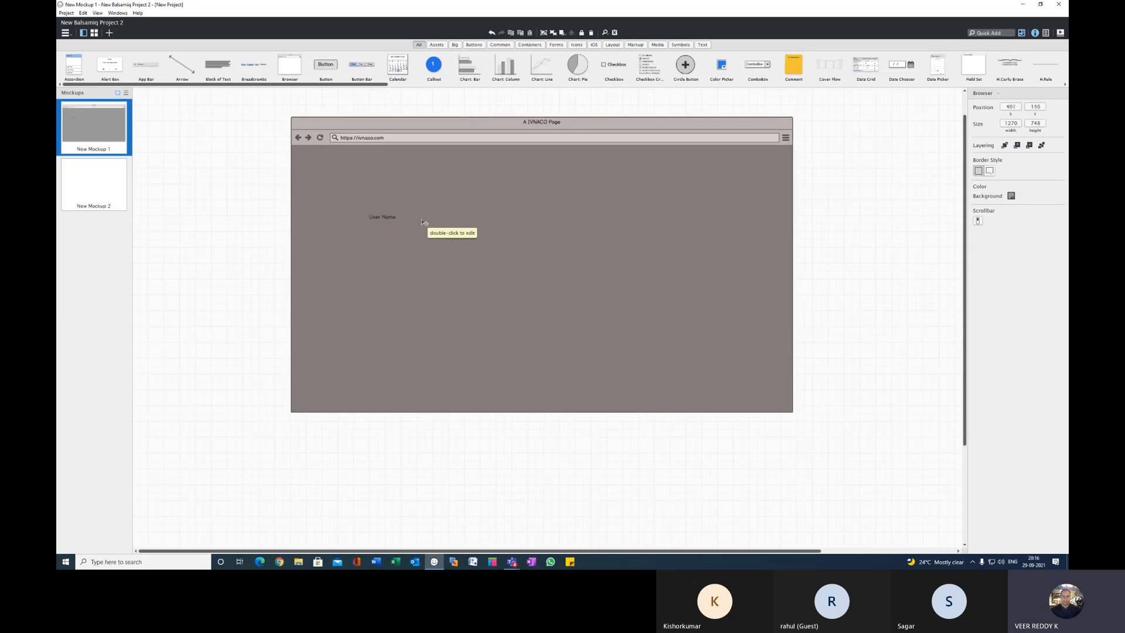
{"action": "left_click", "coordinate": [391, 218]}
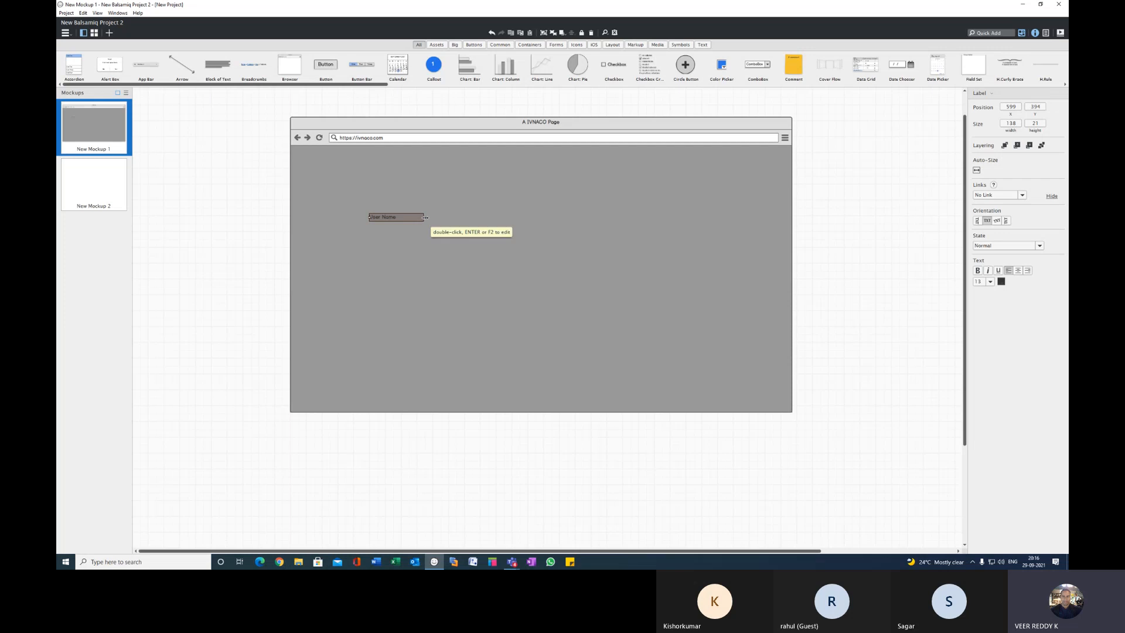
{"action": "left_click_drag", "start_coordinate": [426, 218], "coordinate": [400, 217]}
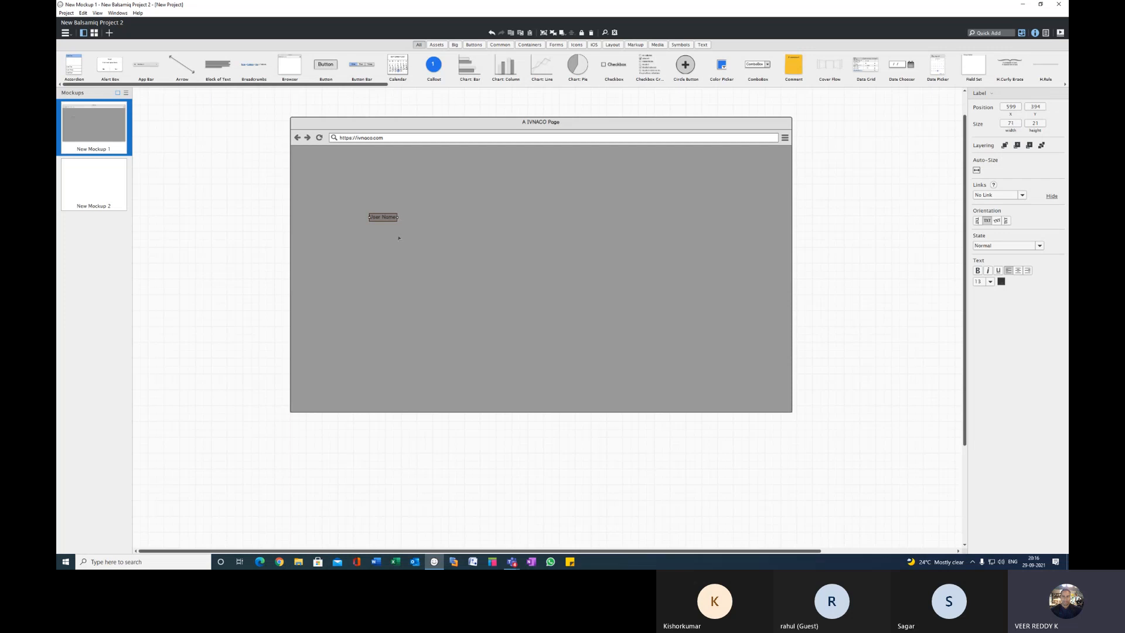
{"action": "left_click", "coordinate": [399, 238]}
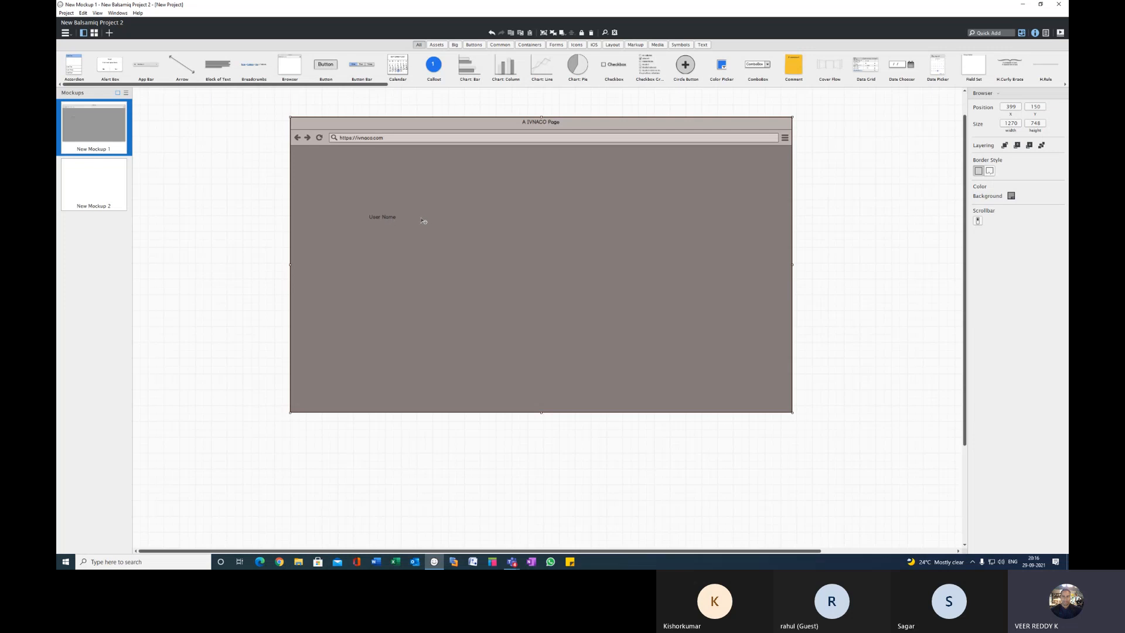
Add a Text Input with Quick Add, about 333 wide, beside the User Name label at about x 722, y 392
{"action": "left_click_drag", "start_coordinate": [305, 85], "coordinate": [269, 85]}
{"action": "left_click", "coordinate": [980, 34]}
{"action": "type", "text": "text"}
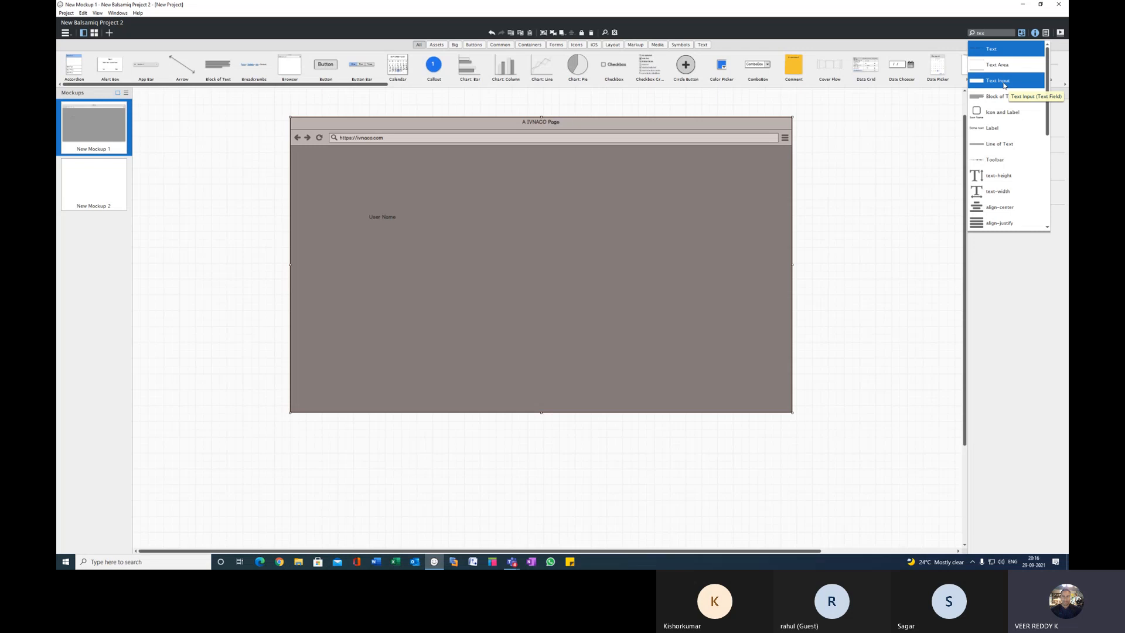
{"action": "left_click", "coordinate": [1004, 84]}
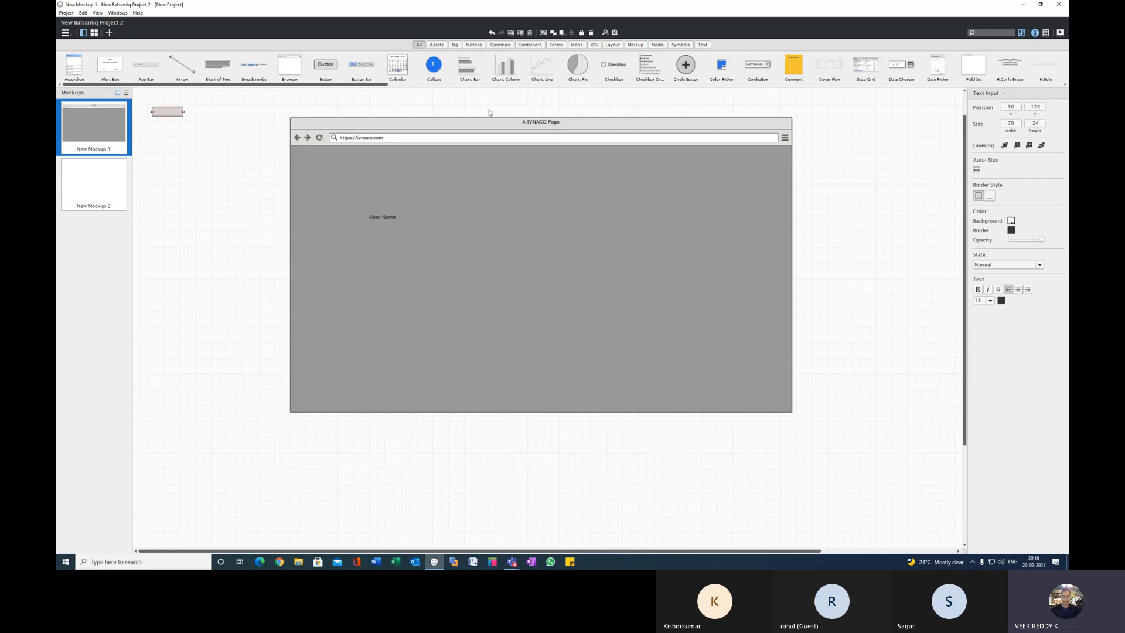
{"action": "left_click_drag", "start_coordinate": [163, 112], "coordinate": [553, 223]}
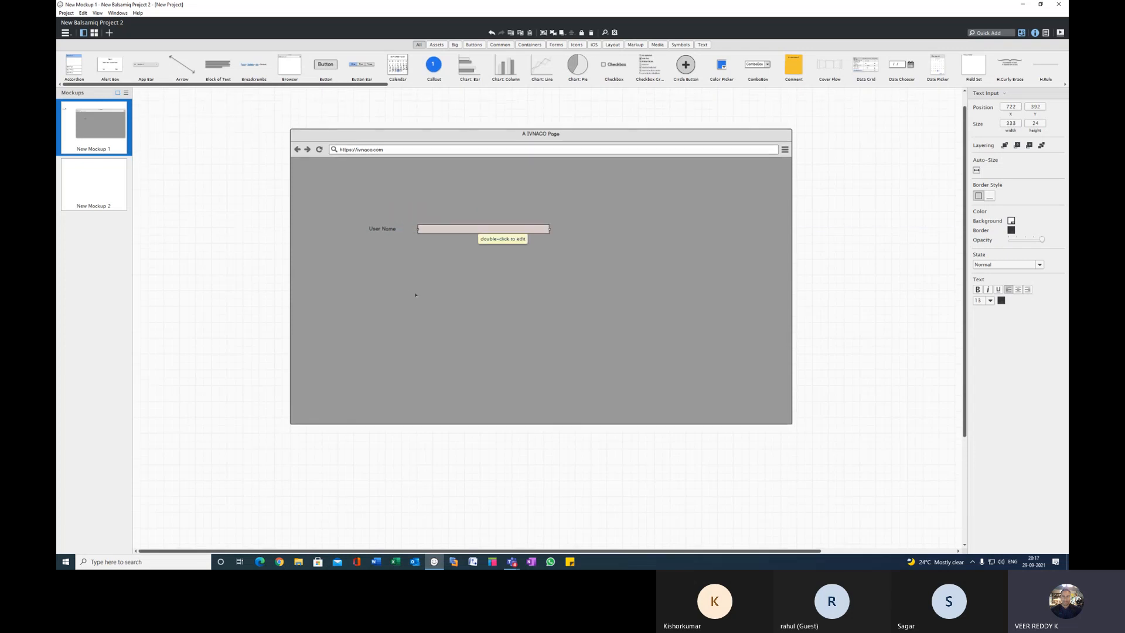
{"action": "left_click", "coordinate": [407, 292]}
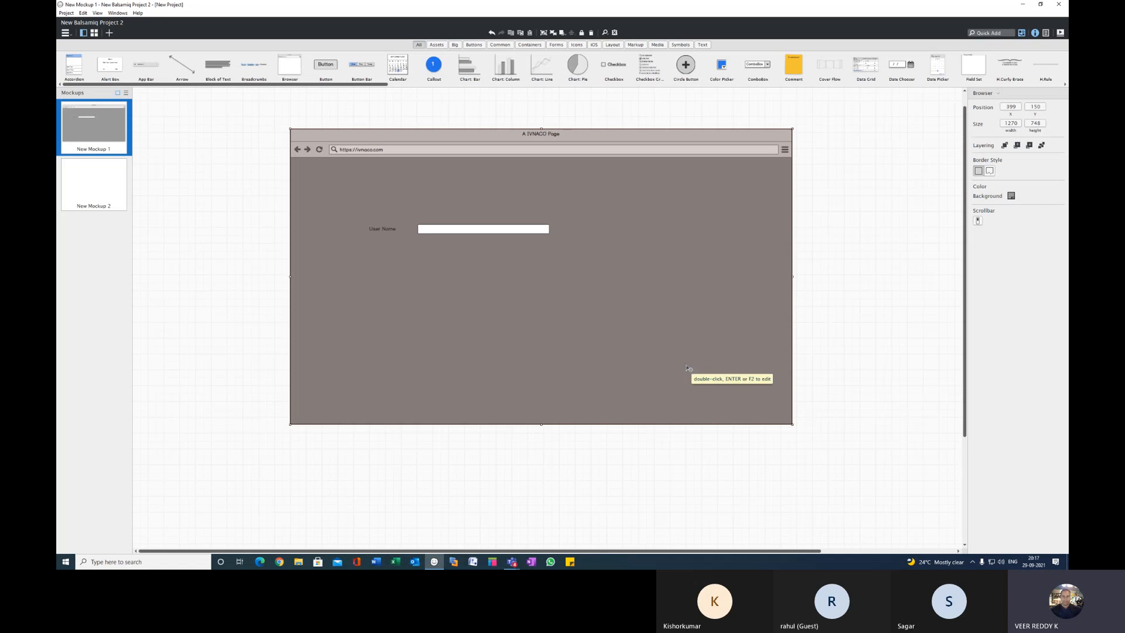
{"action": "left_click", "coordinate": [466, 229]}
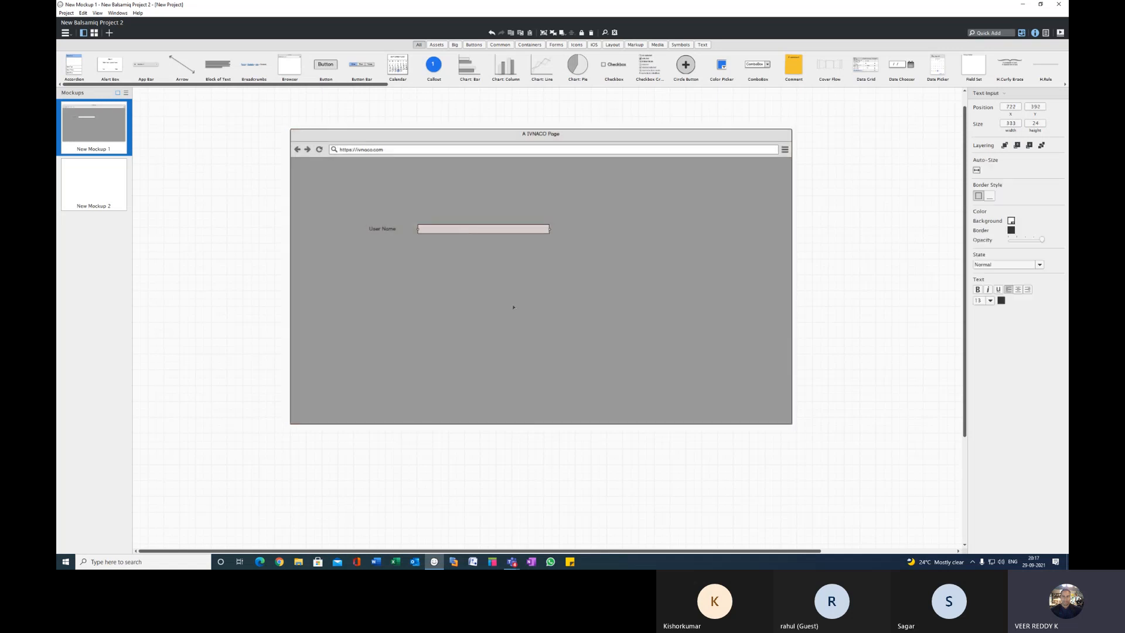
{"action": "left_click", "coordinate": [380, 230]}
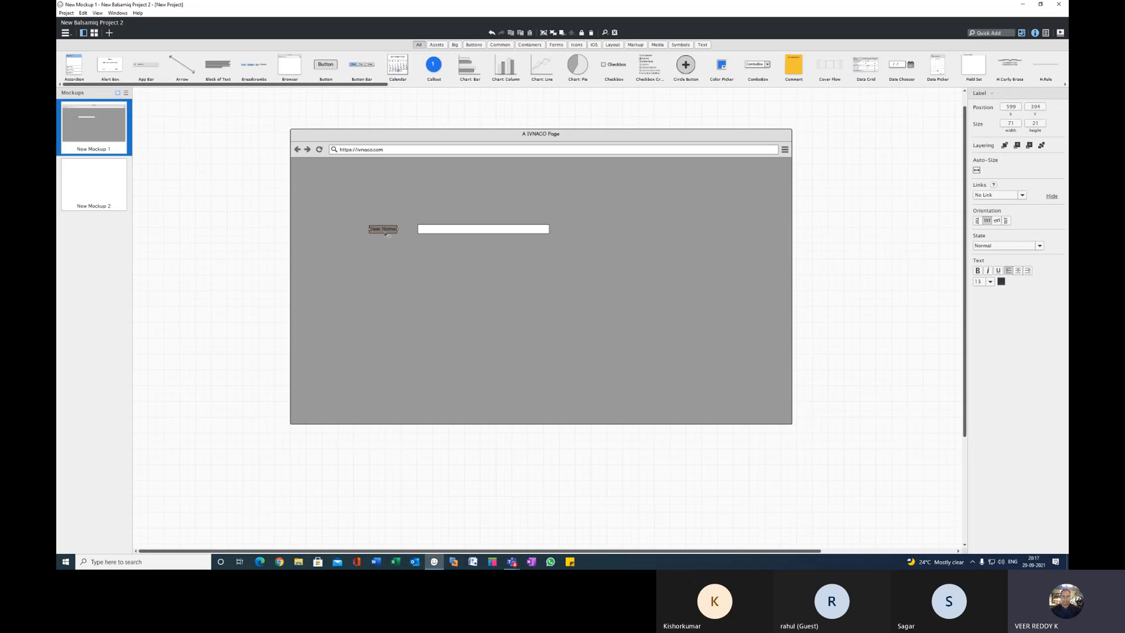
Make the User Name label bold and set its font size to 18
{"action": "left_click", "coordinate": [429, 232]}
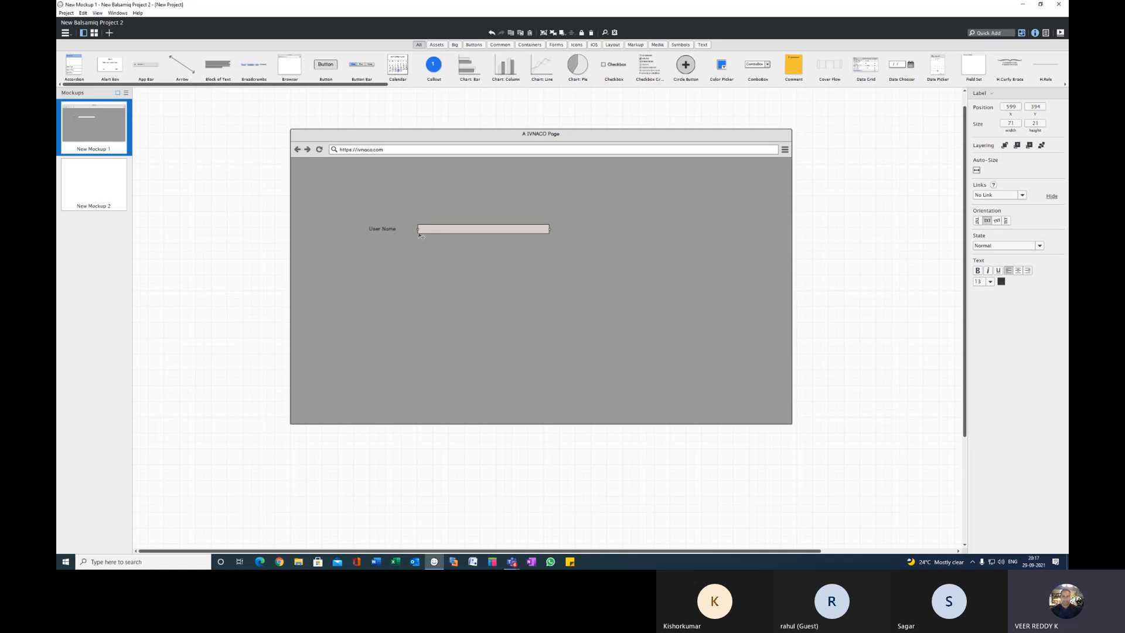
{"action": "left_click", "coordinate": [381, 232]}
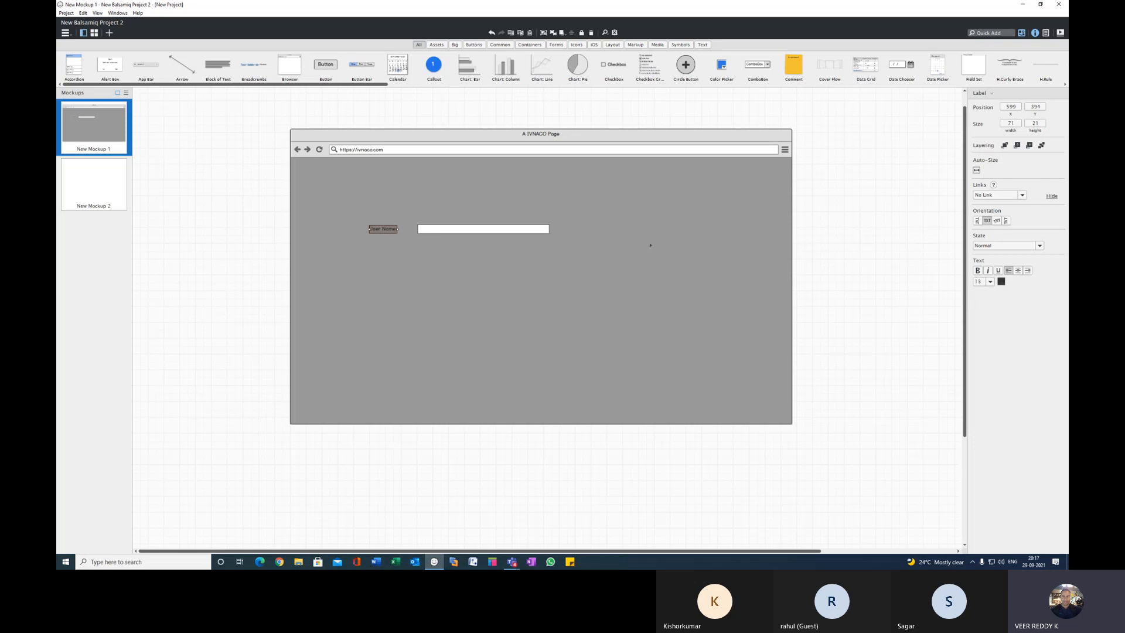
{"action": "left_click", "coordinate": [978, 272]}
{"action": "left_click", "coordinate": [990, 282]}
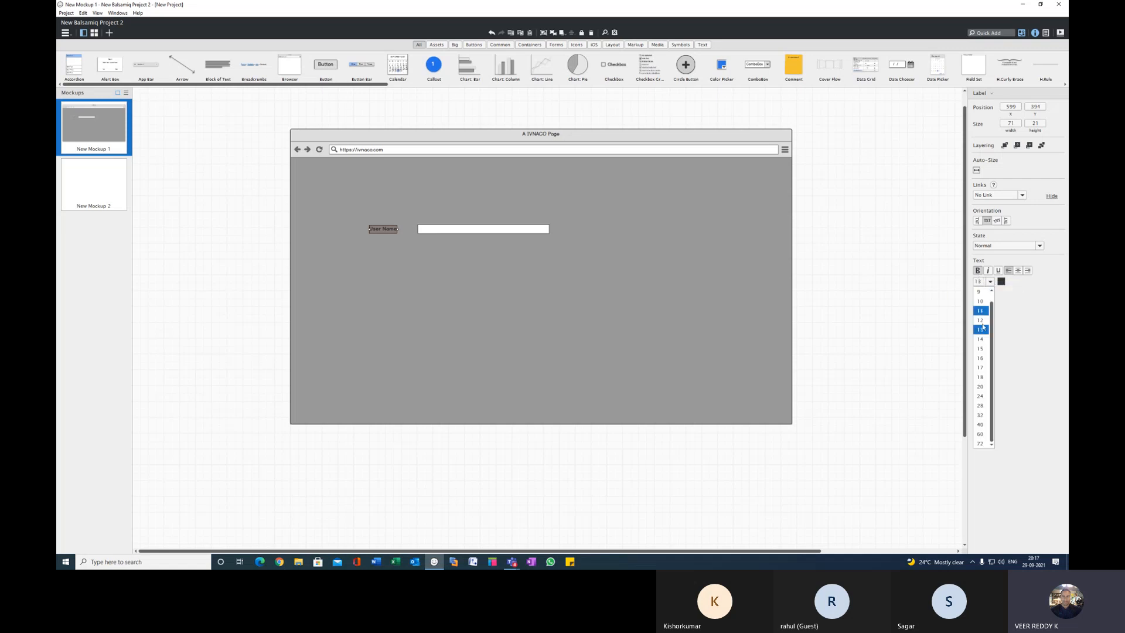
{"action": "left_click", "coordinate": [978, 377]}
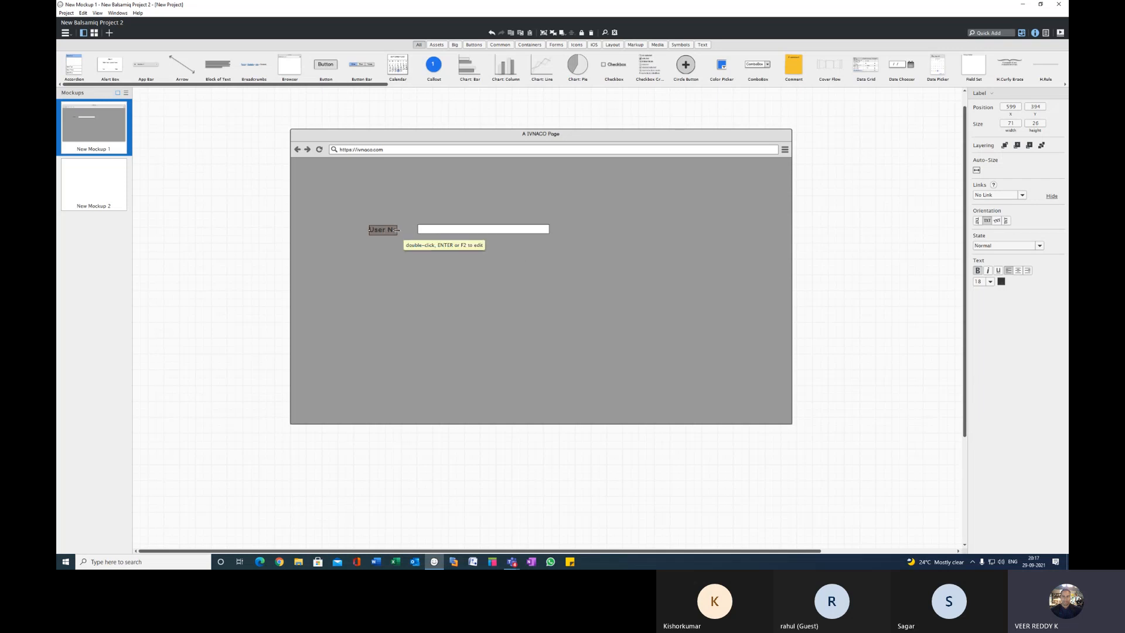
Widen the User Name label to about 107 and shift the text input beside it to about x 732, y 395
{"action": "left_click_drag", "start_coordinate": [400, 229], "coordinate": [477, 232]}
{"action": "left_click", "coordinate": [472, 232]}
{"action": "left_click", "coordinate": [476, 258]}
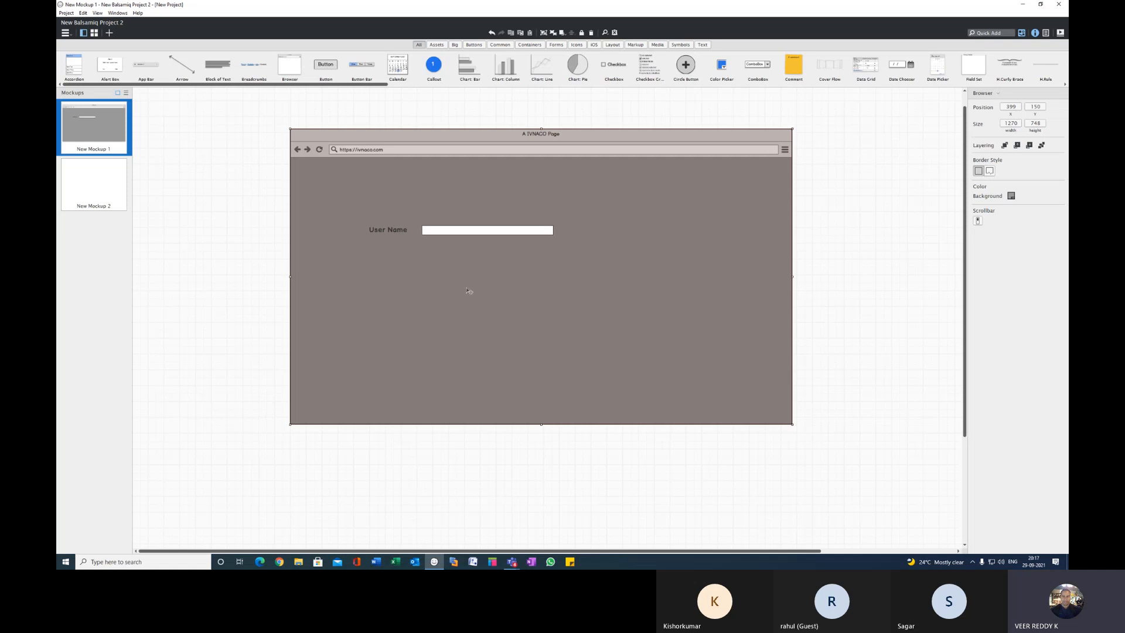
Place a copy of the User Name label below it at about x 593, y 462 and change its text to Password
{"action": "left_click", "coordinate": [377, 231]}
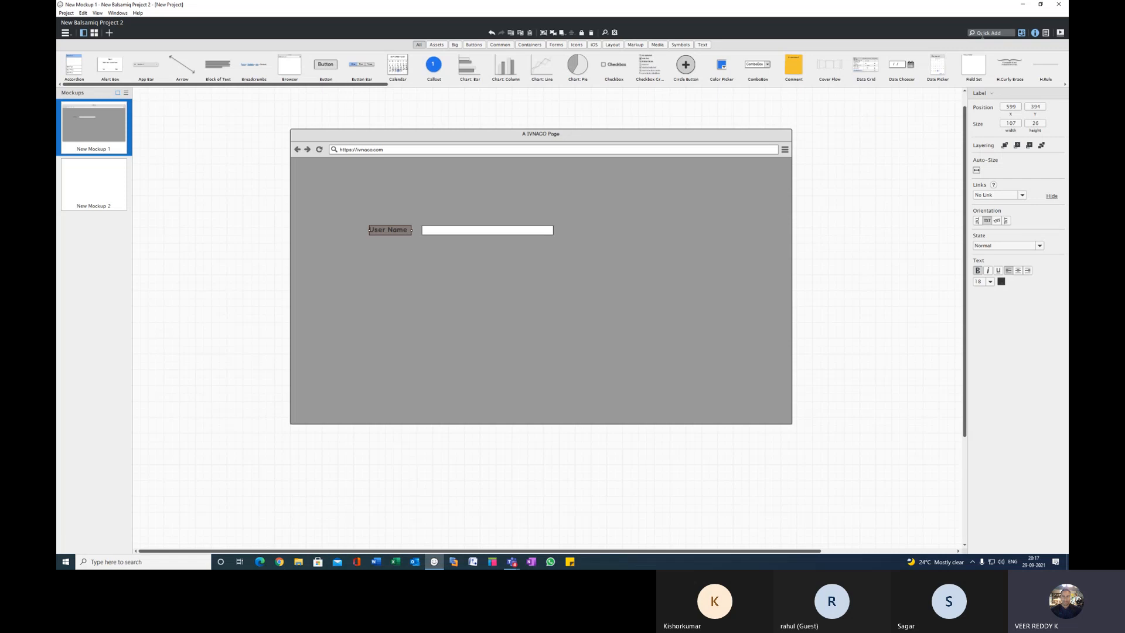
{"action": "left_click", "coordinate": [984, 34]}
{"action": "left_click", "coordinate": [393, 233]}
{"action": "right_click", "coordinate": [392, 232]}
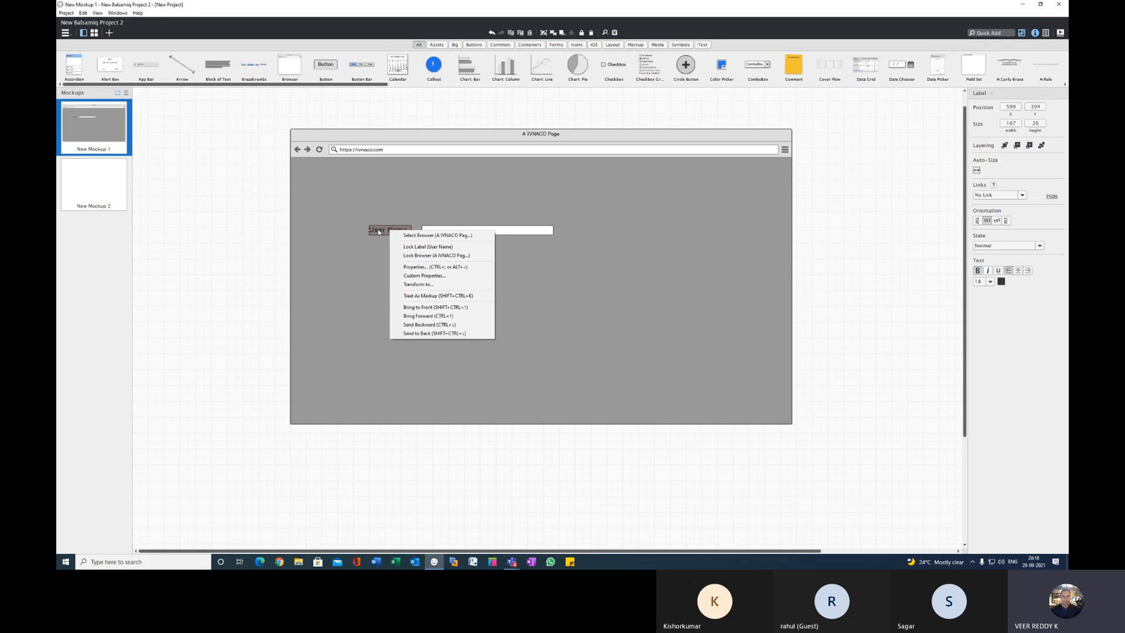
{"action": "left_click", "coordinate": [382, 230]}
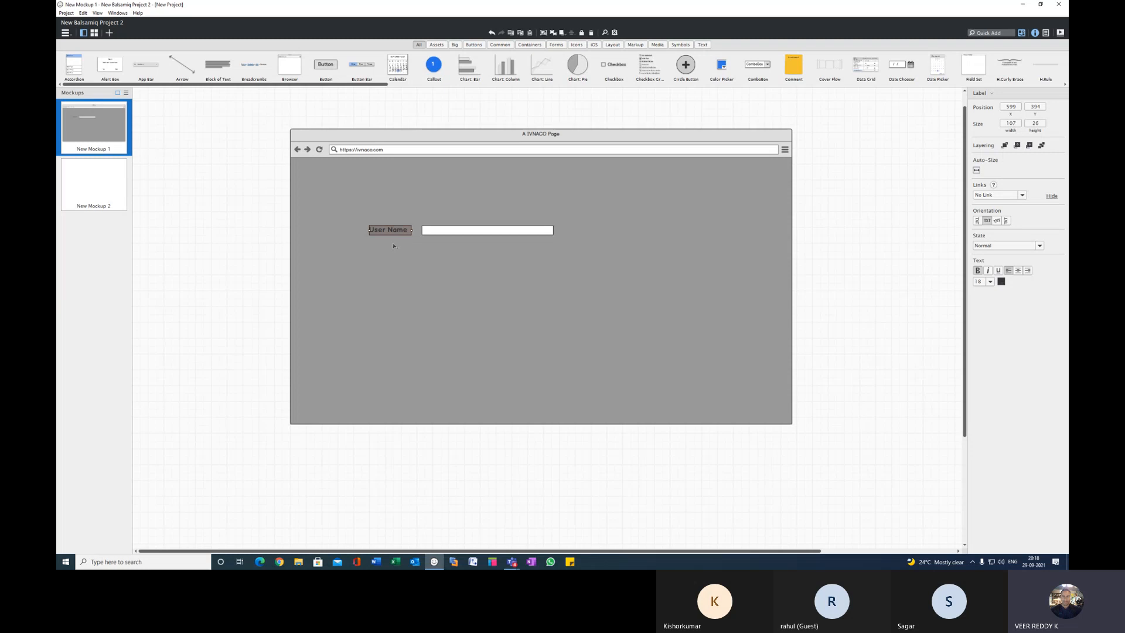
{"action": "left_click_drag", "start_coordinate": [402, 233], "coordinate": [397, 259]}
{"action": "double_click", "coordinate": [389, 260]}
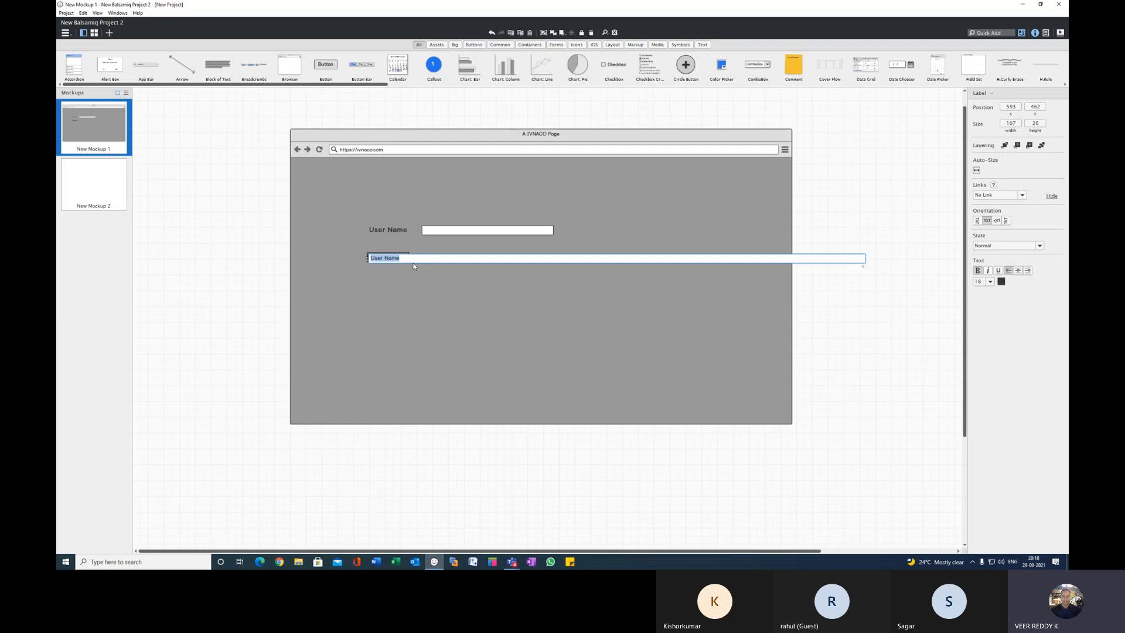
{"action": "type", "text": "Password"}
{"action": "key", "text": "Return"}
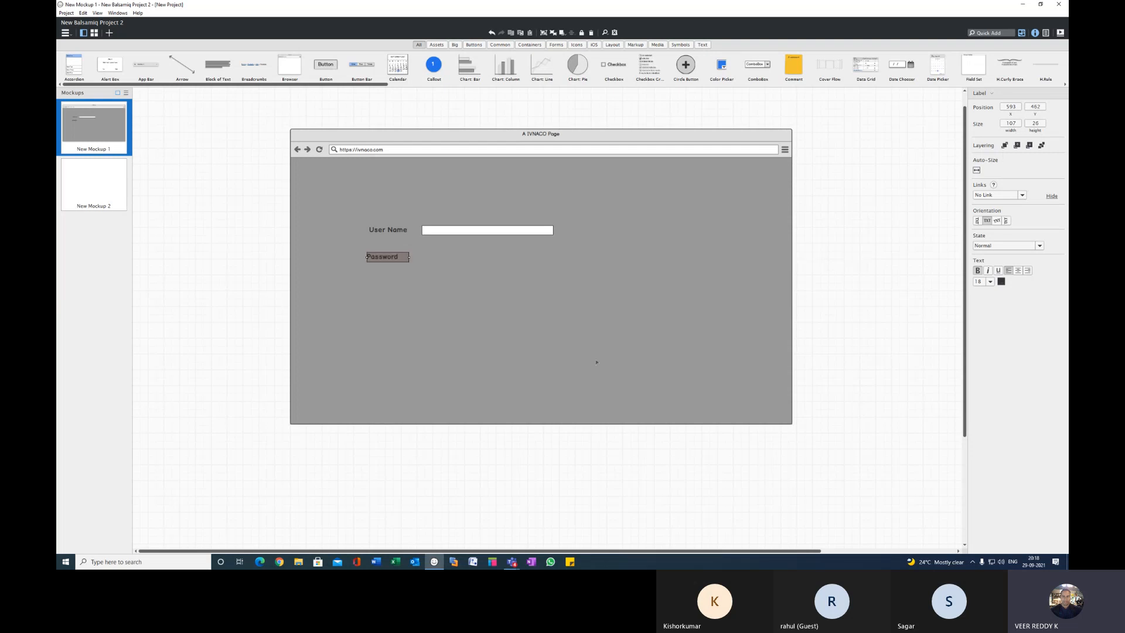
Duplicate the User Name text input and place the copy directly below it, beside the Password label
{"action": "left_click", "coordinate": [501, 233]}
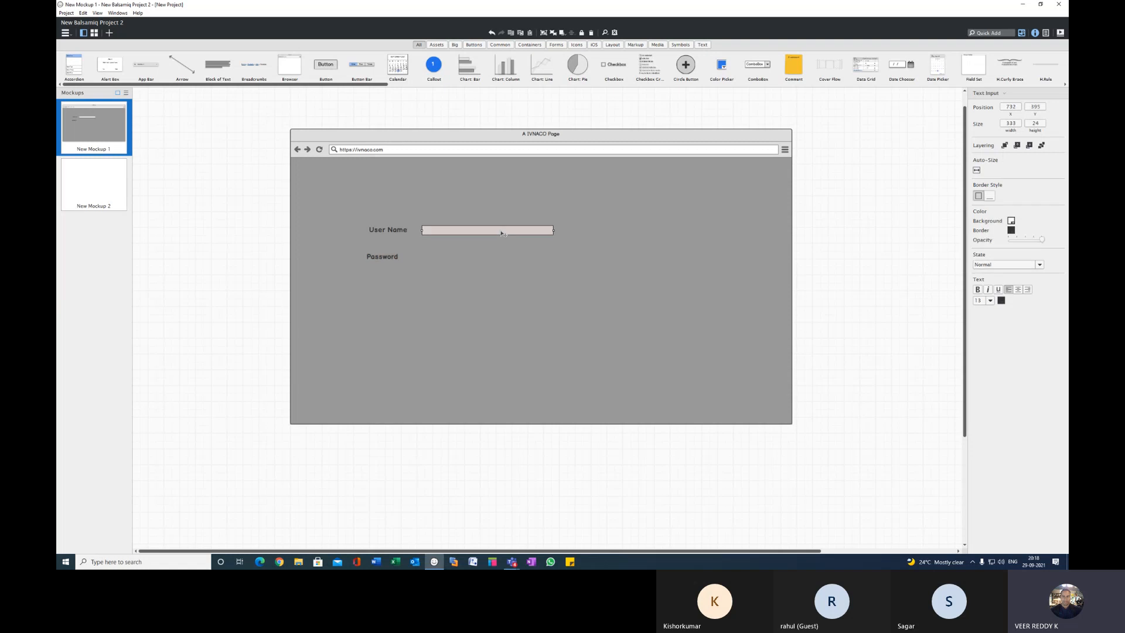
{"action": "left_click_drag", "start_coordinate": [501, 233], "coordinate": [491, 265]}
{"action": "left_click", "coordinate": [577, 310]}
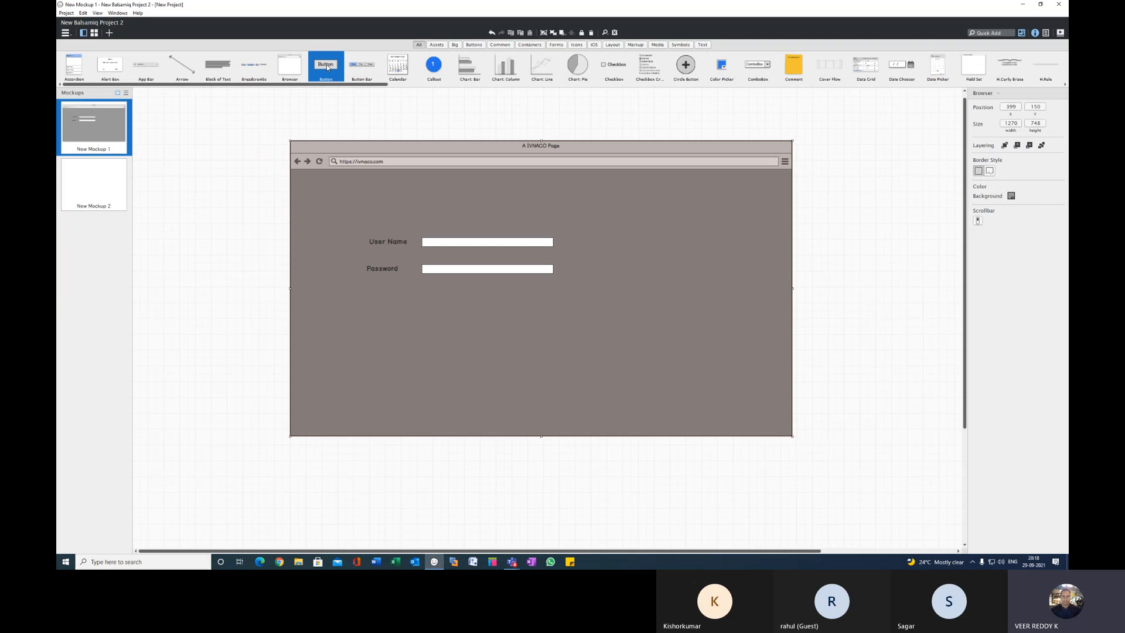
Add a Button with Quick Add and place it below the text inputs at about x 848, y 608
{"action": "left_click", "coordinate": [990, 30]}
{"action": "type", "text": "bu"}
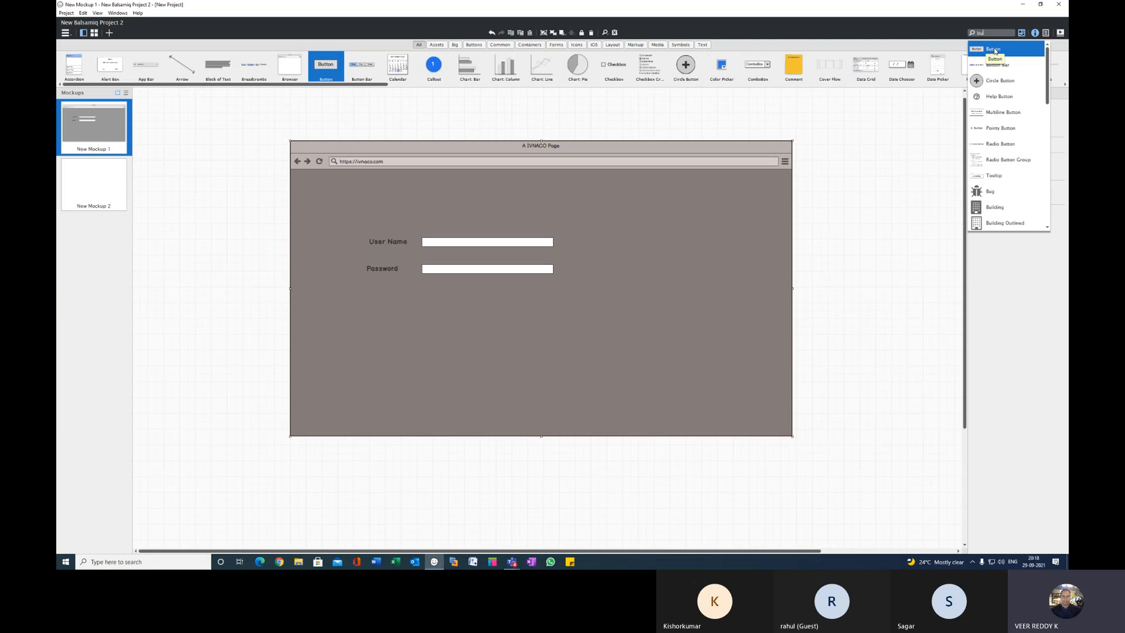
{"action": "left_click", "coordinate": [994, 51]}
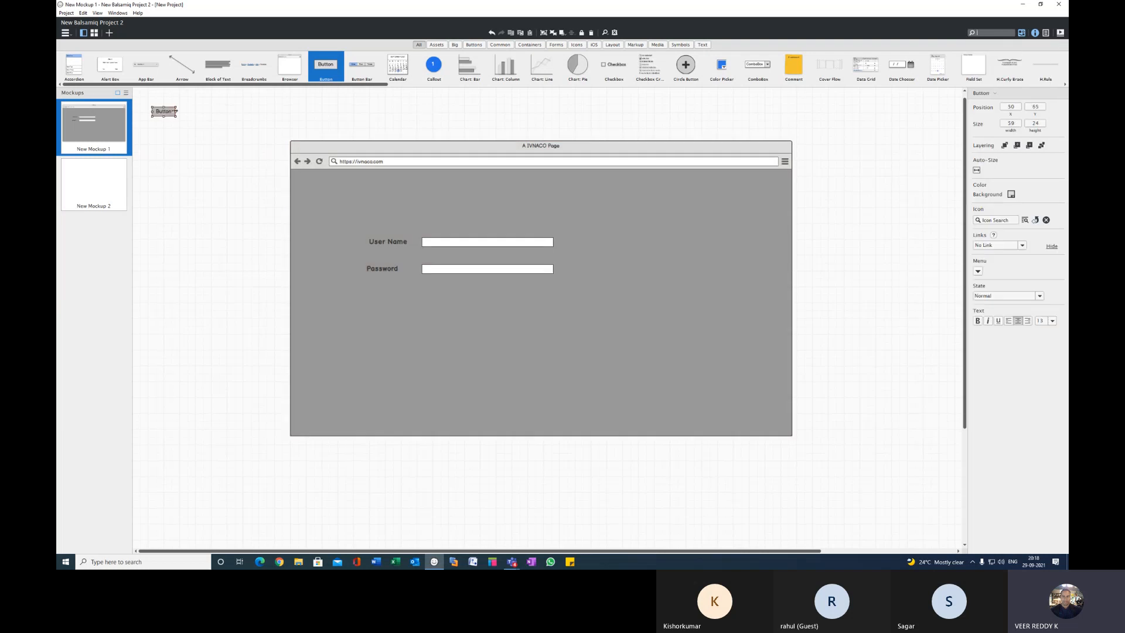
{"action": "left_click_drag", "start_coordinate": [164, 113], "coordinate": [479, 328]}
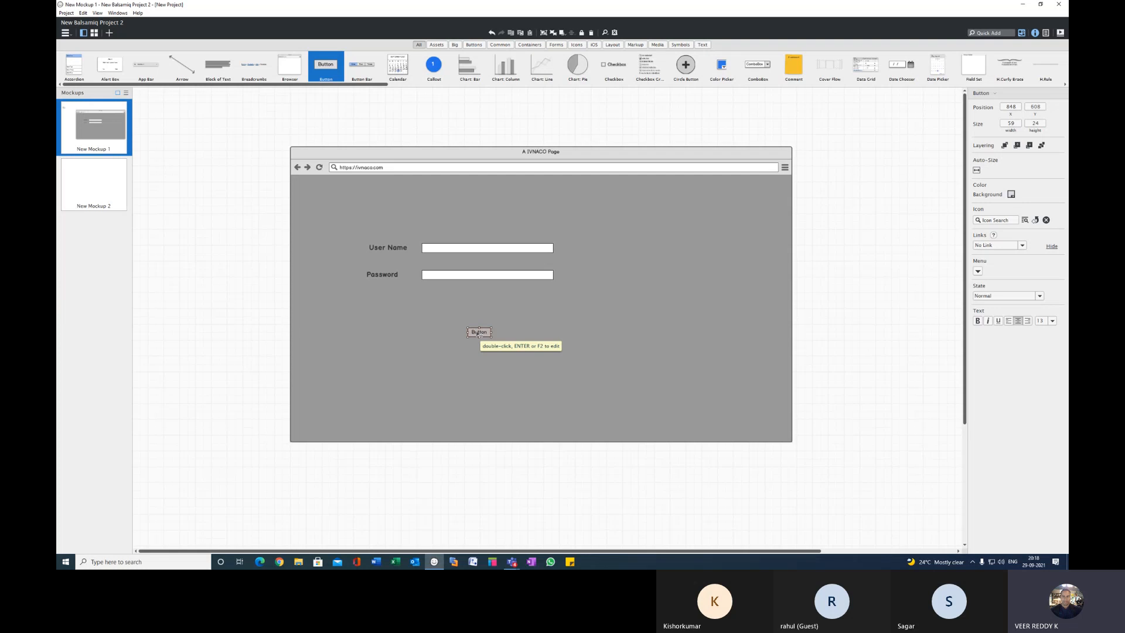
Change the button's text to Submit and move it closer to the password input, at about x 867, y 538
{"action": "double_click", "coordinate": [480, 332]}
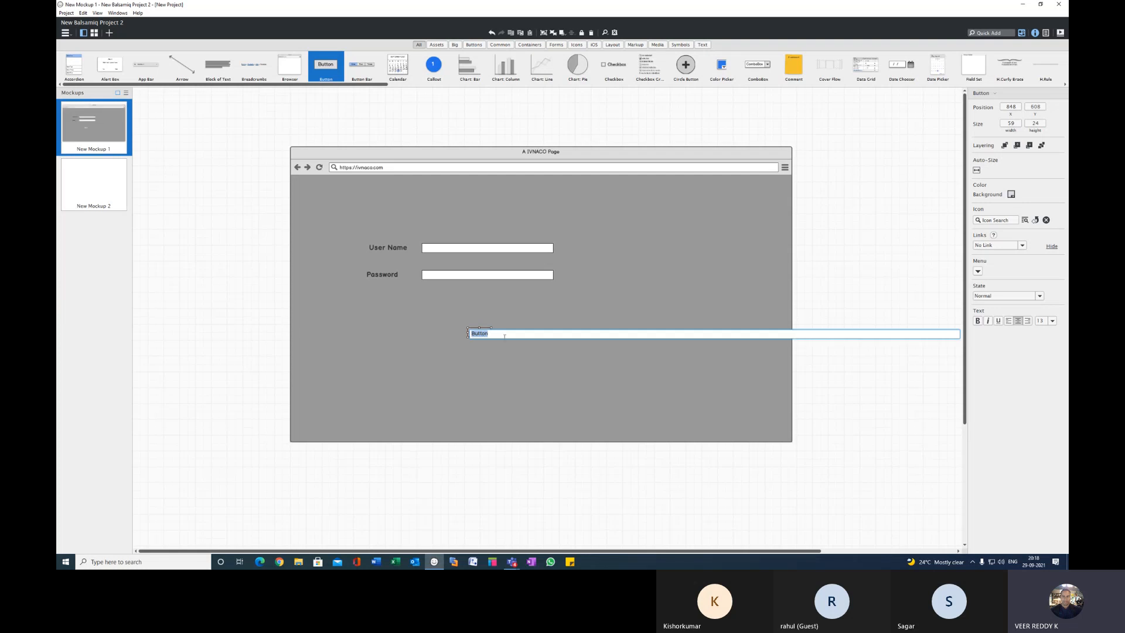
{"action": "type", "text": "Submit"}
{"action": "left_click", "coordinate": [553, 380]}
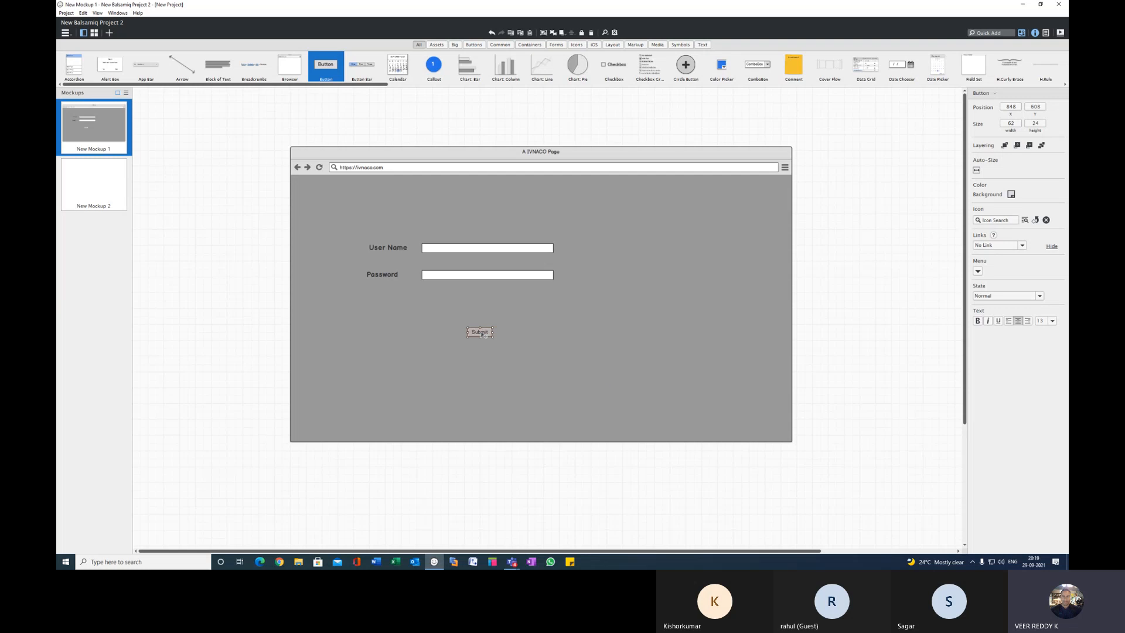
{"action": "left_click_drag", "start_coordinate": [483, 332], "coordinate": [487, 306]}
Format the Submit button with bold text, a white background and font size 20
{"action": "left_click", "coordinate": [1034, 34]}
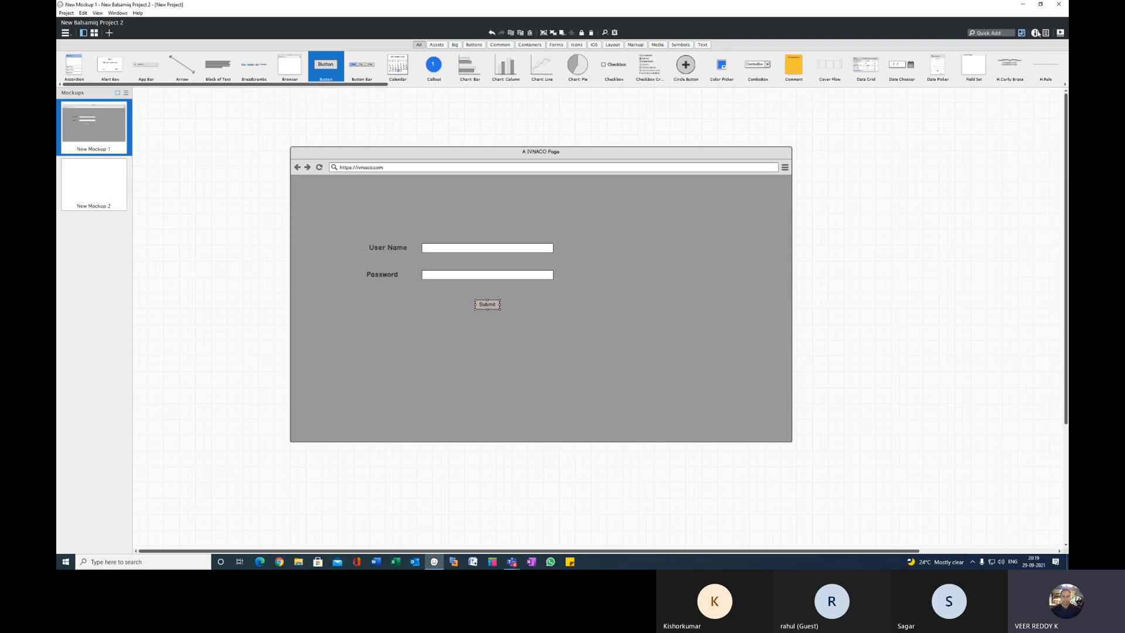
{"action": "left_click", "coordinate": [1034, 34]}
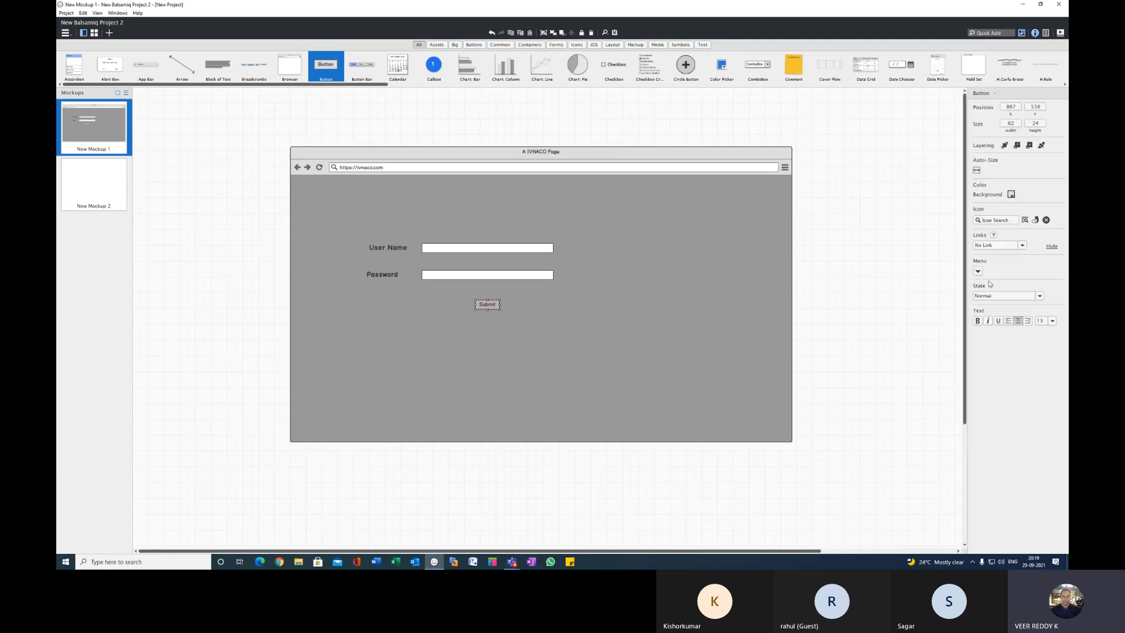
{"action": "left_click", "coordinate": [977, 321]}
{"action": "left_click", "coordinate": [1013, 197]}
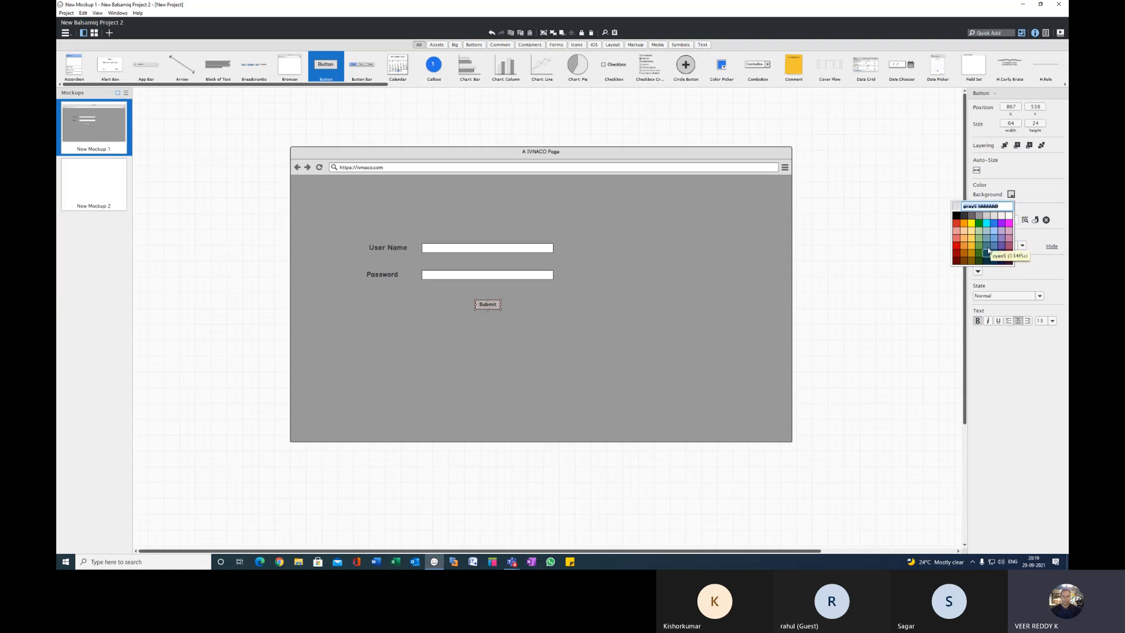
{"action": "left_click", "coordinate": [1010, 218]}
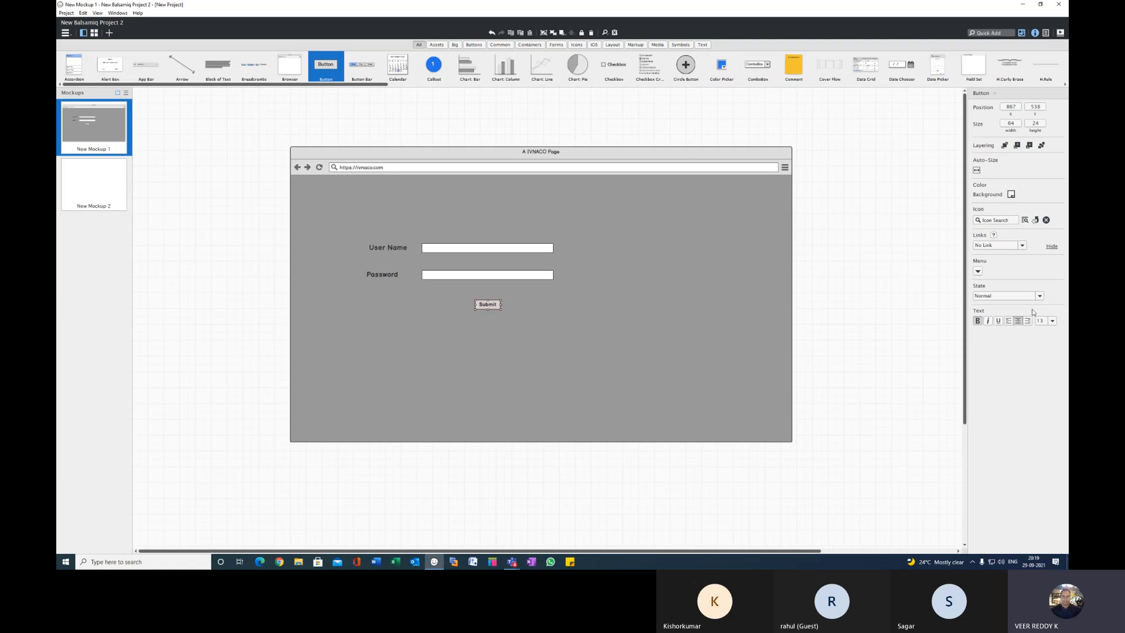
{"action": "left_click", "coordinate": [1052, 321]}
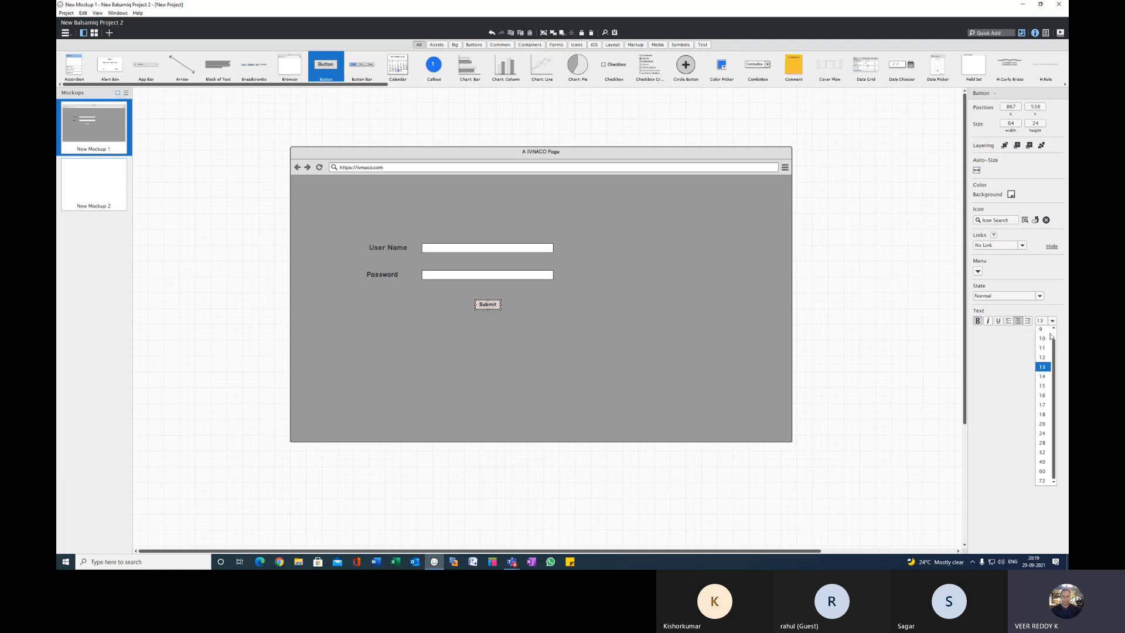
{"action": "left_click", "coordinate": [1043, 426]}
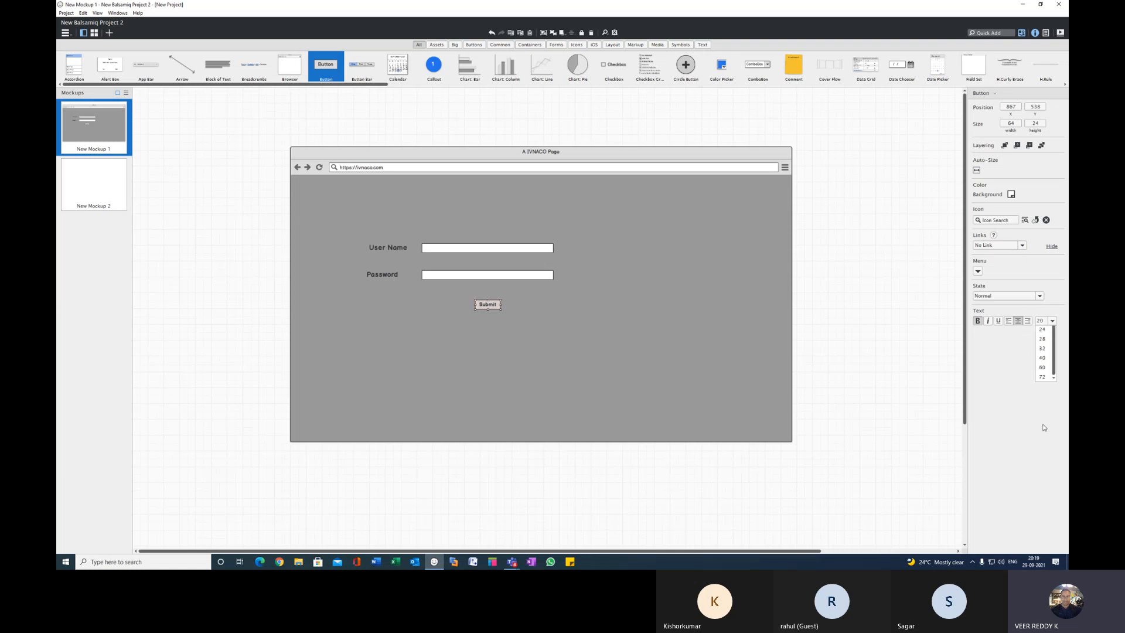
{"action": "left_click", "coordinate": [680, 366]}
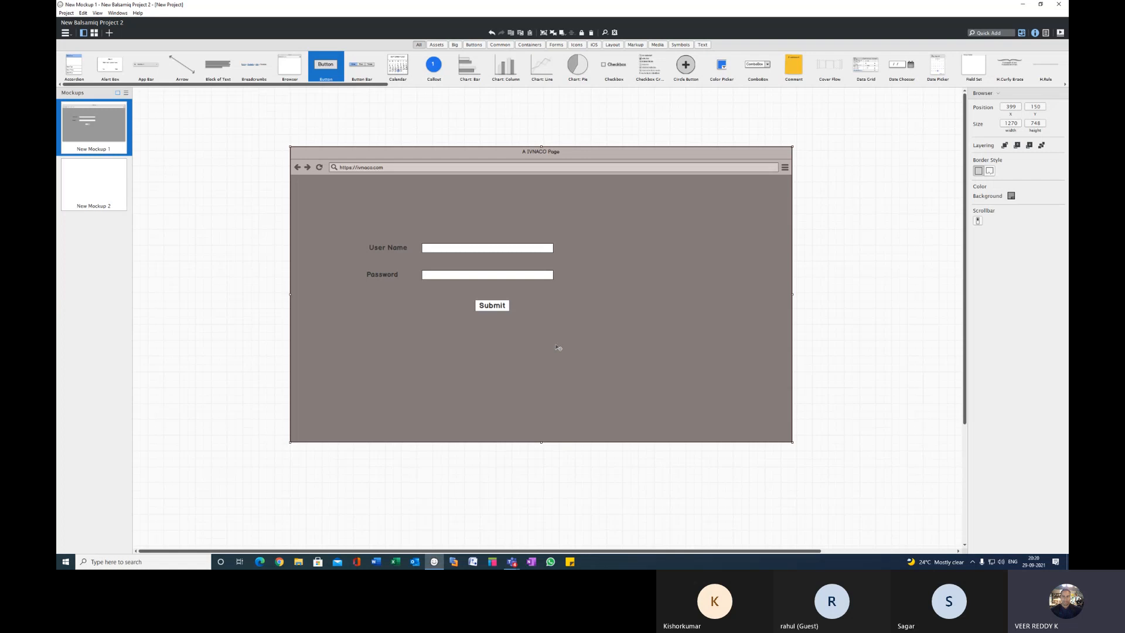
Look at New Mockup 2, return to New Mockup 1 and preview it in full-screen presentation mode
{"action": "left_click", "coordinate": [99, 183]}
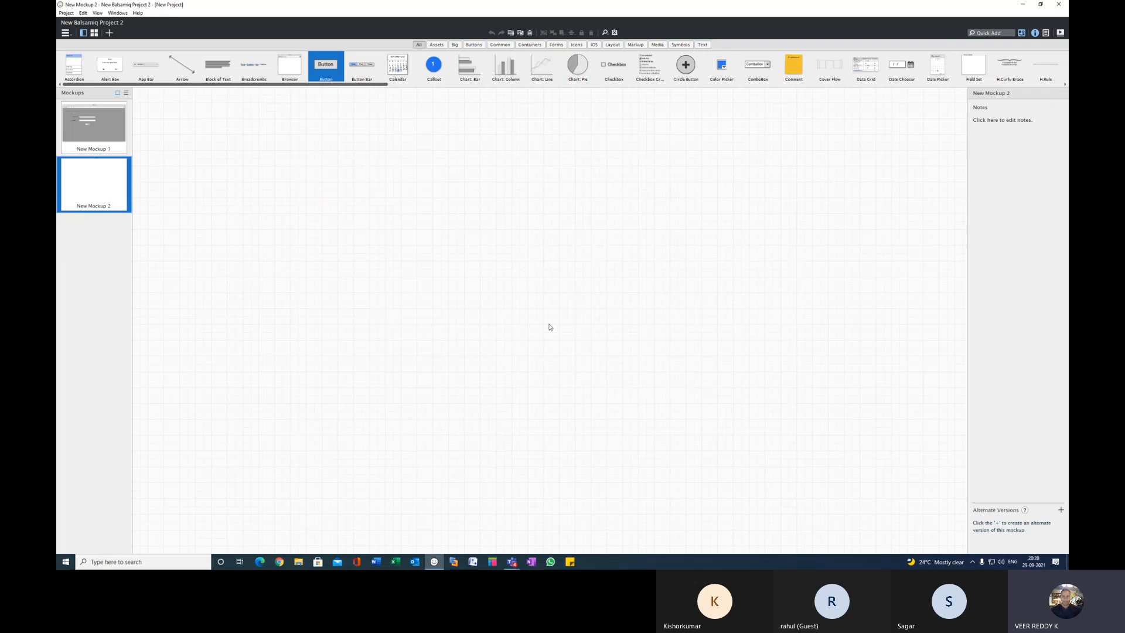
{"action": "left_click", "coordinate": [94, 124]}
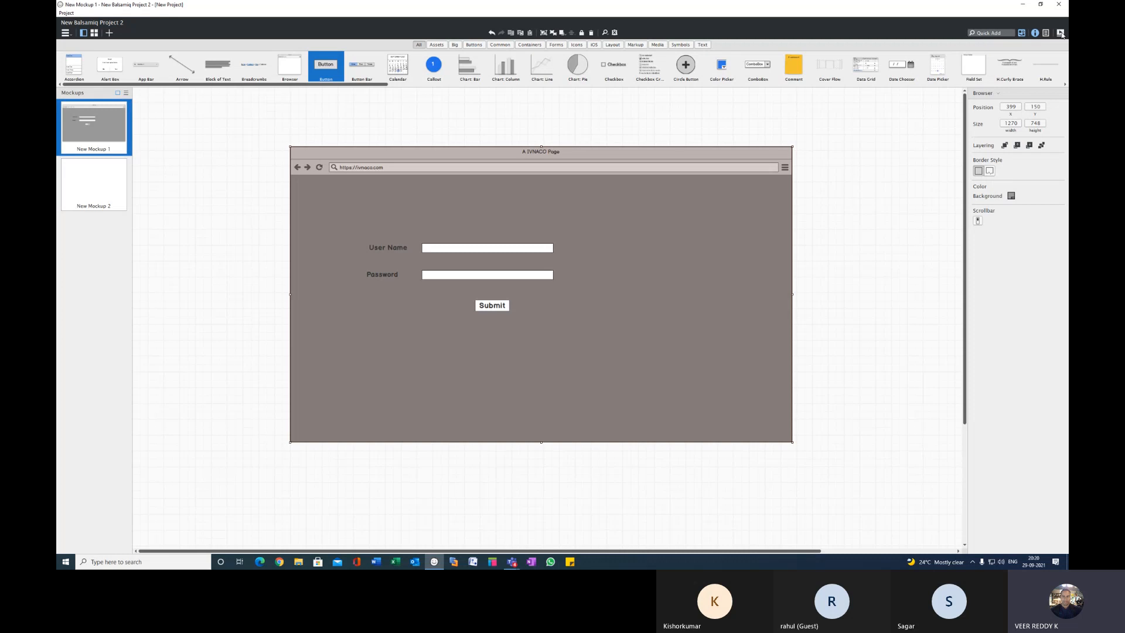
{"action": "left_click", "coordinate": [1060, 33]}
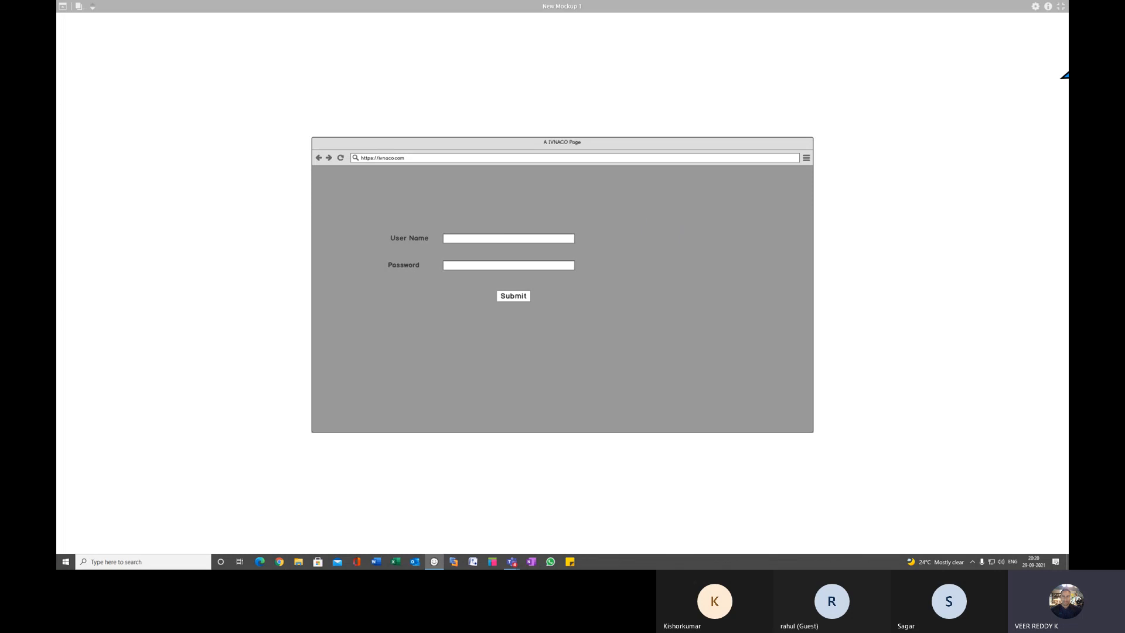
{"action": "left_click", "coordinate": [1060, 6]}
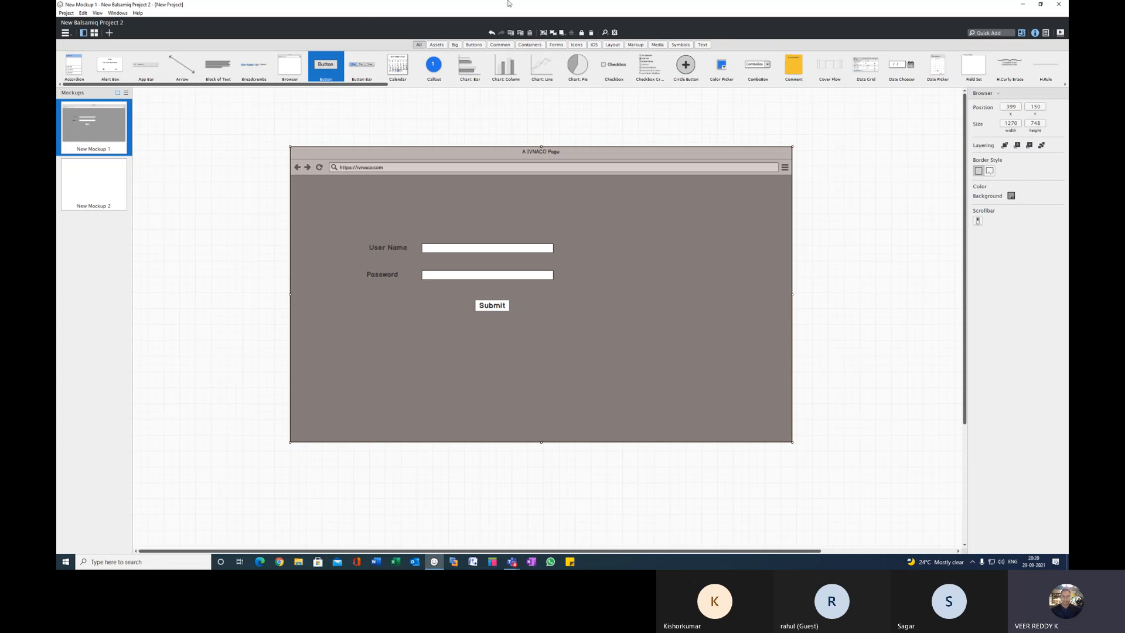
Export all mockups to PDF, saving the file on the Desktop as login page
{"action": "left_click", "coordinate": [66, 13]}
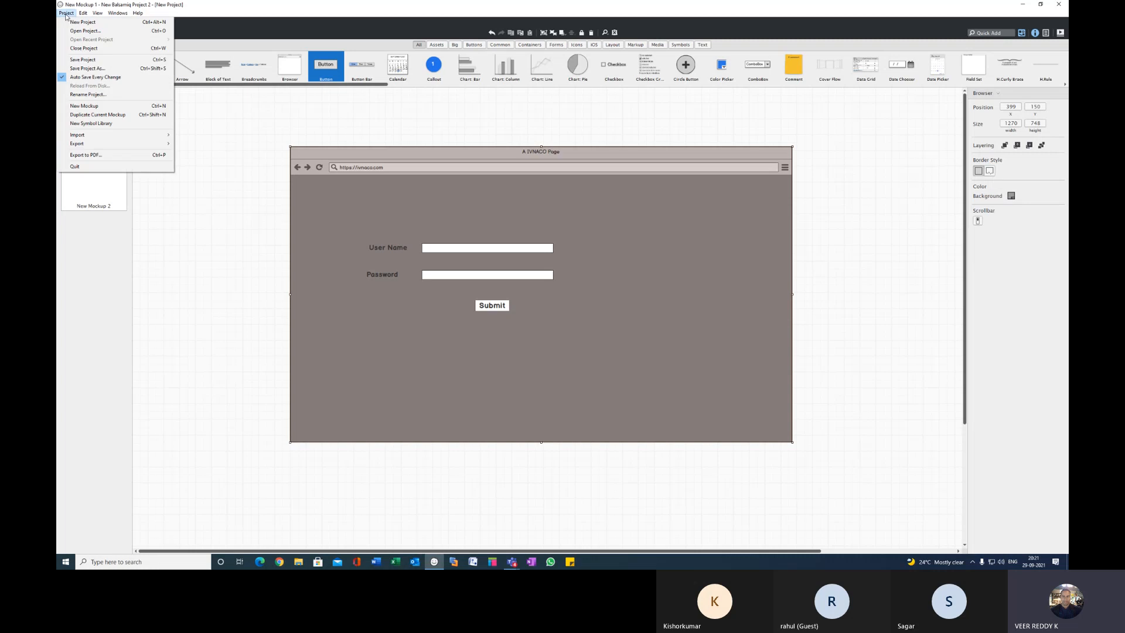
{"action": "left_click", "coordinate": [95, 156]}
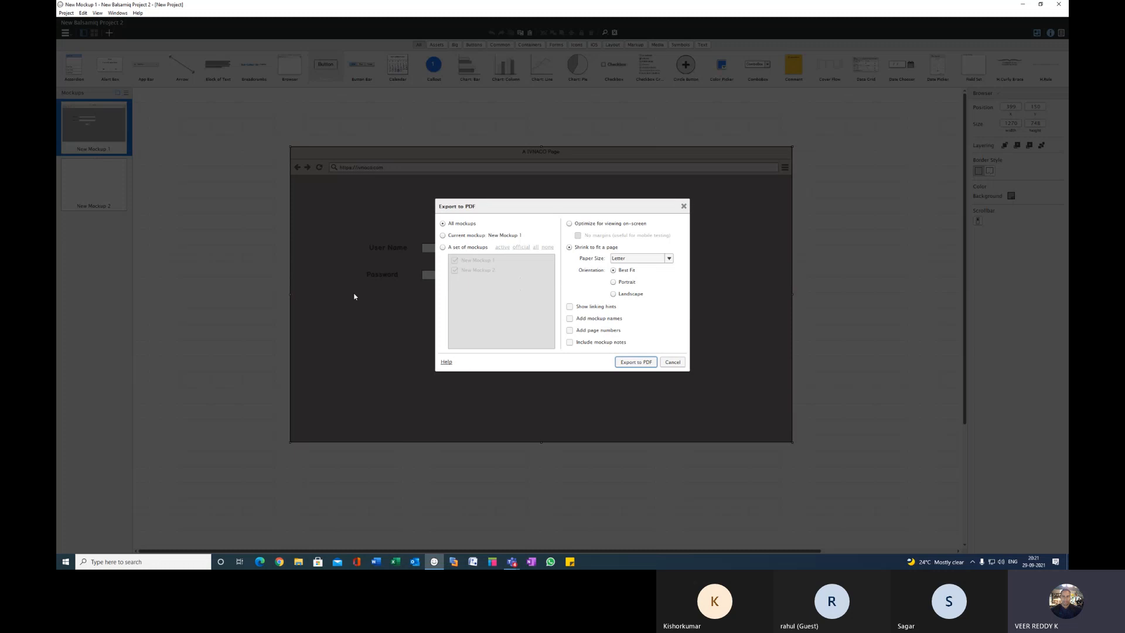
{"action": "left_click", "coordinate": [641, 363]}
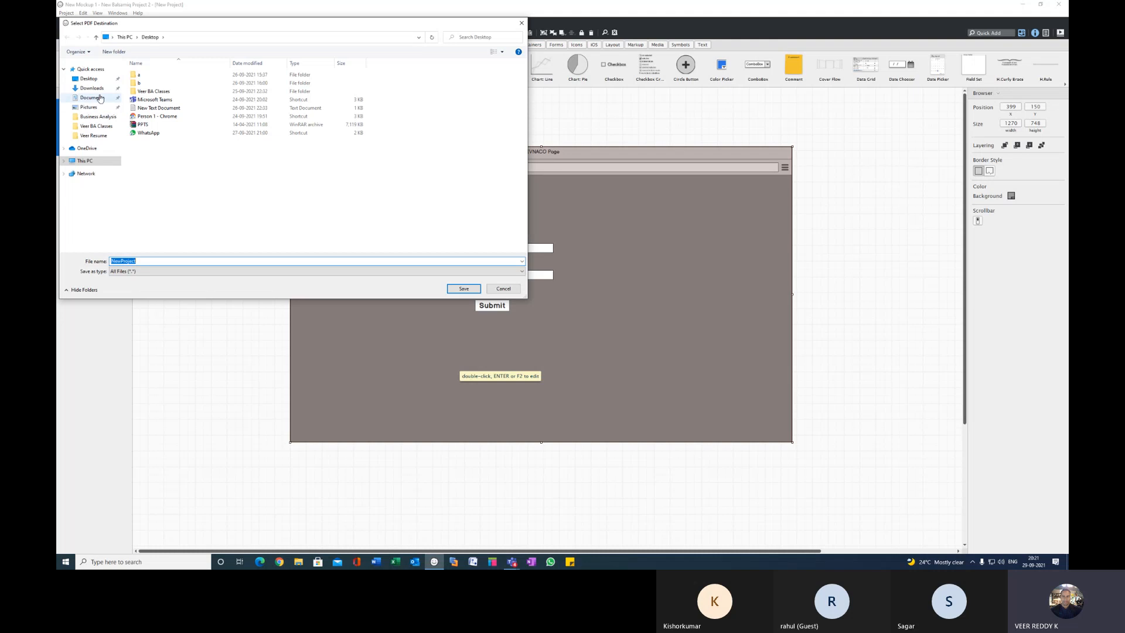
{"action": "left_click", "coordinate": [88, 79]}
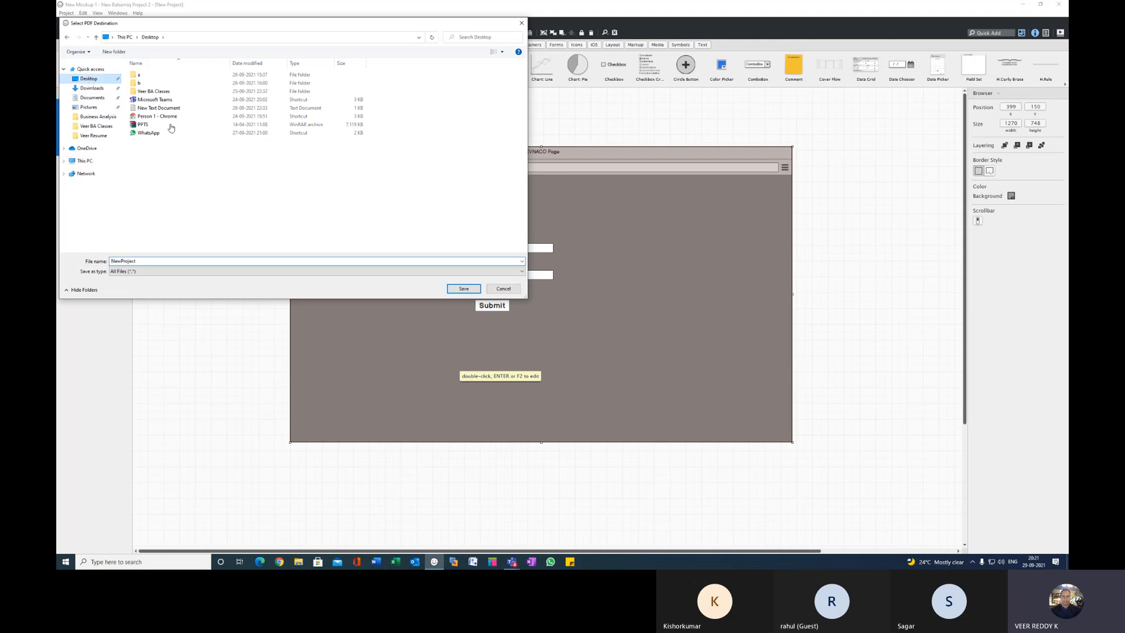
{"action": "left_click", "coordinate": [144, 261]}
{"action": "type", "text": "login pa"}
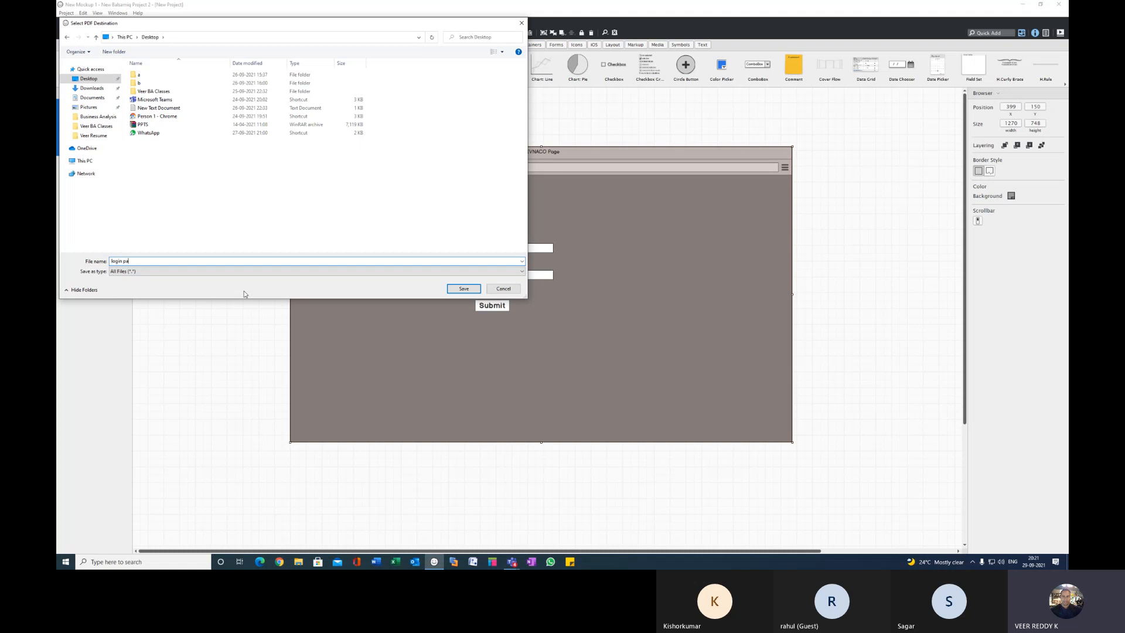
{"action": "type", "text": "ge"}
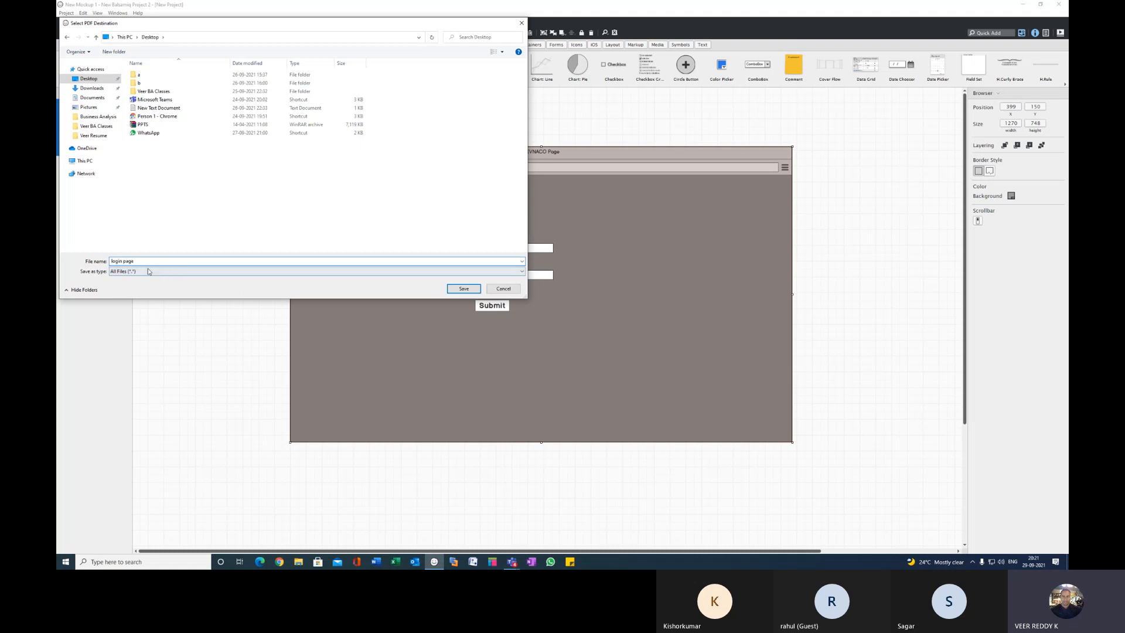
{"action": "left_click", "coordinate": [464, 289]}
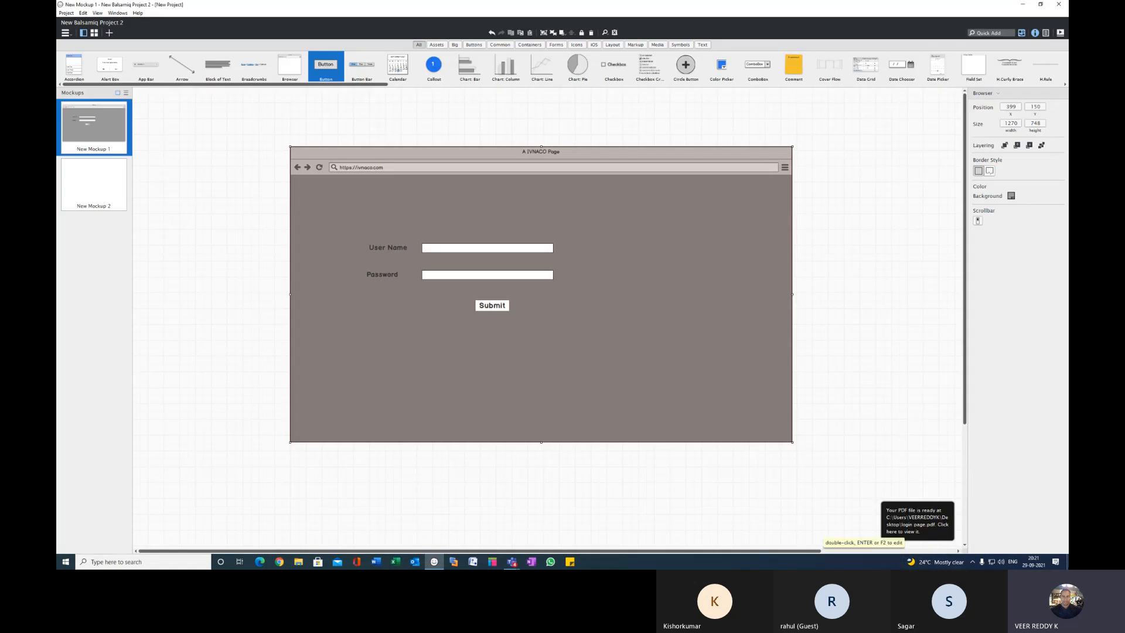
Open the exported login page PDF from the desktop, view it maximized, close it and switch back to Balsamiq
{"action": "left_click", "coordinate": [1066, 562]}
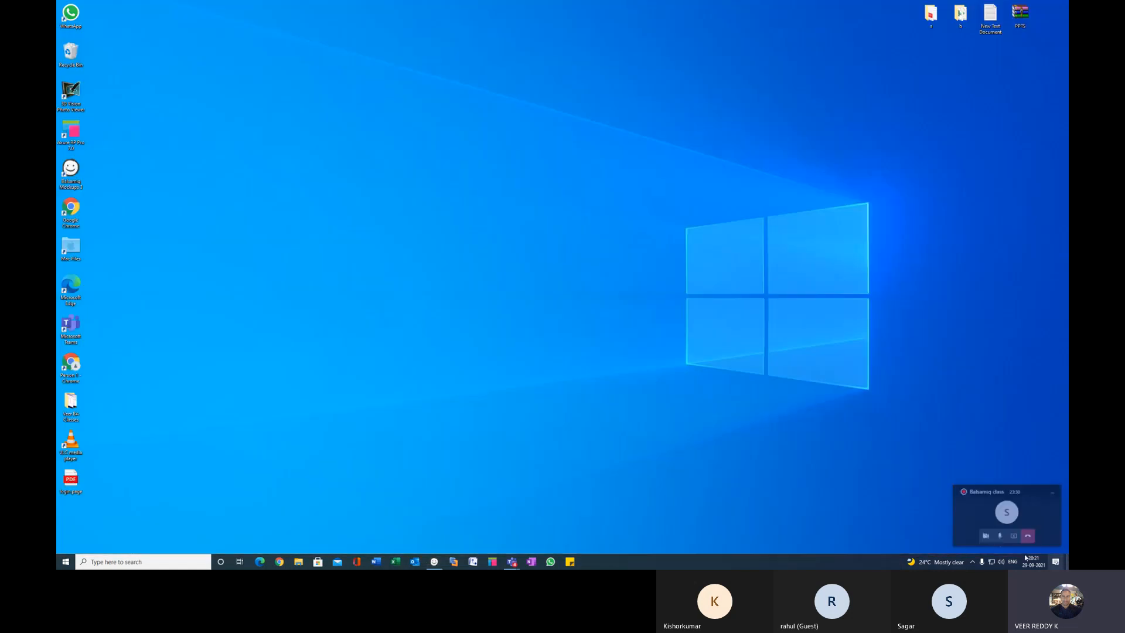
{"action": "double_click", "coordinate": [71, 483]}
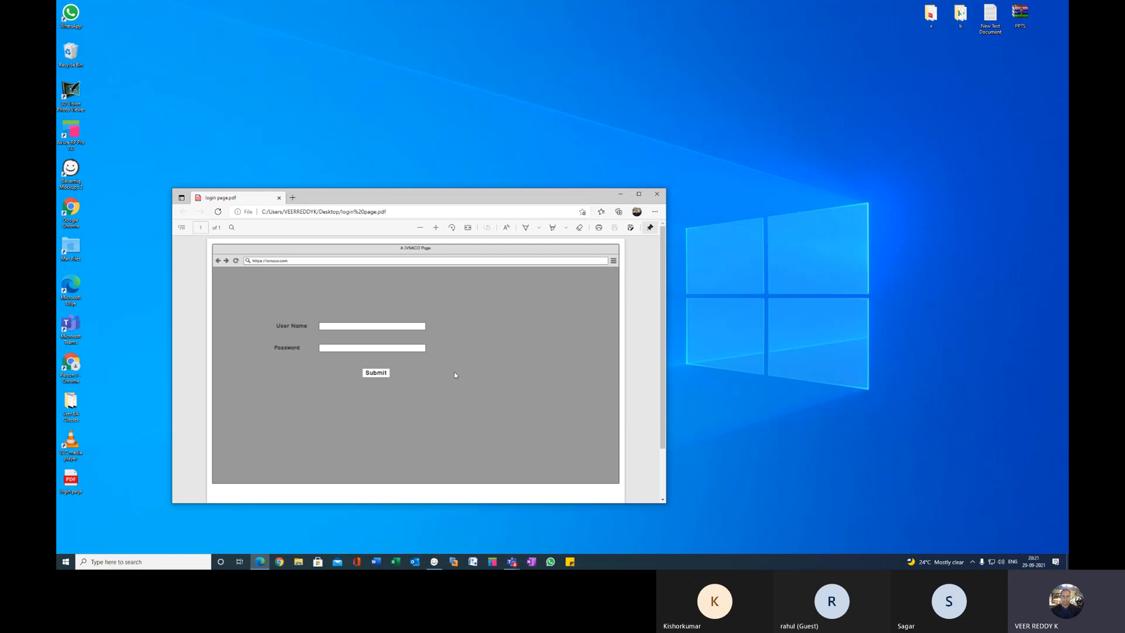
{"action": "left_click", "coordinate": [638, 194]}
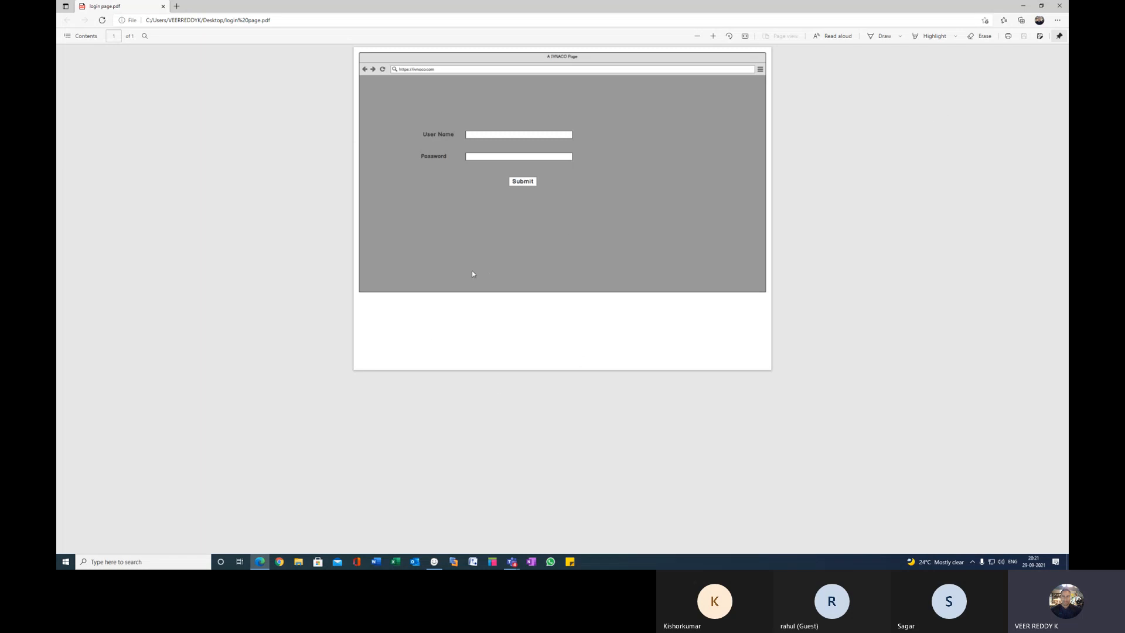
{"action": "left_click", "coordinate": [1059, 6]}
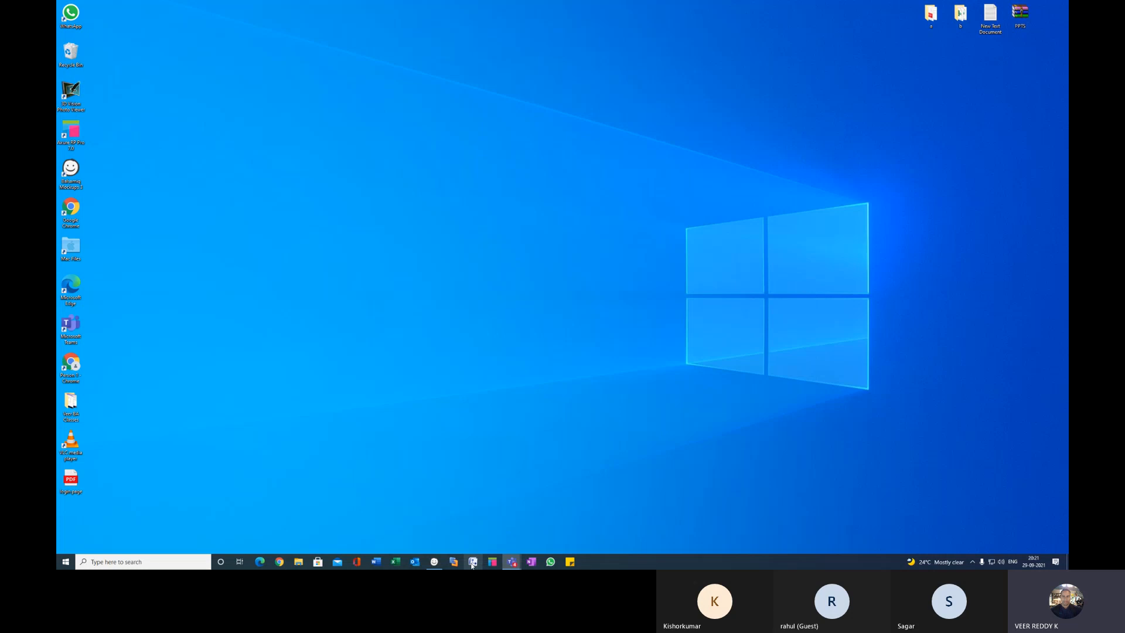
{"action": "left_click", "coordinate": [434, 563]}
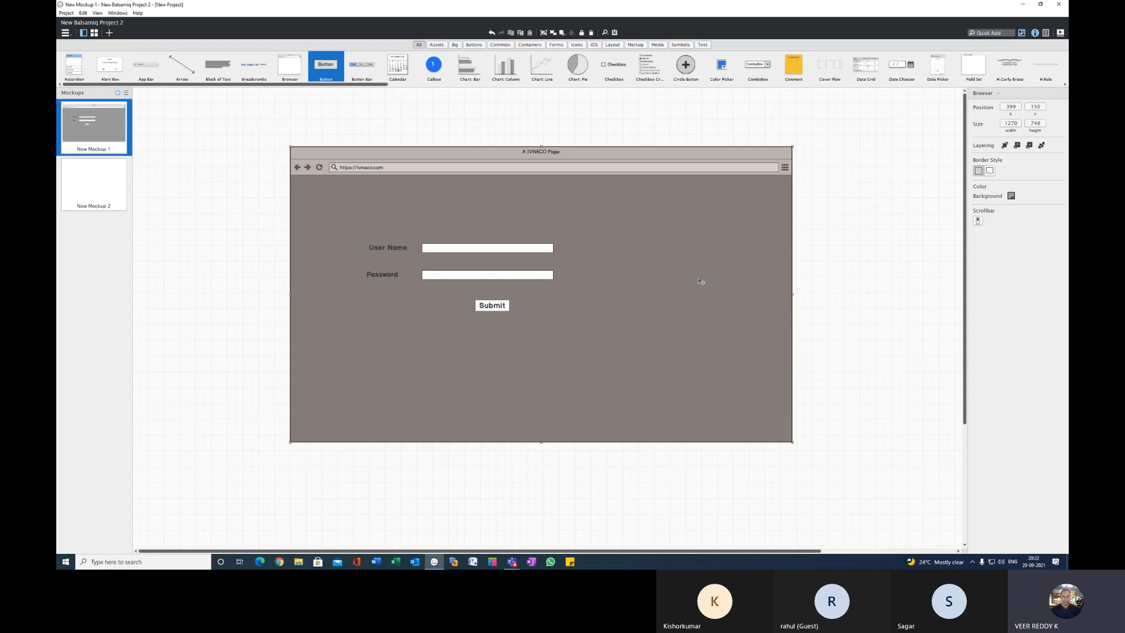
Add a pie chart to New Mockup 2 at about x 878, y 424 and enlarge it to about 330 by 248
{"action": "left_click", "coordinate": [98, 189]}
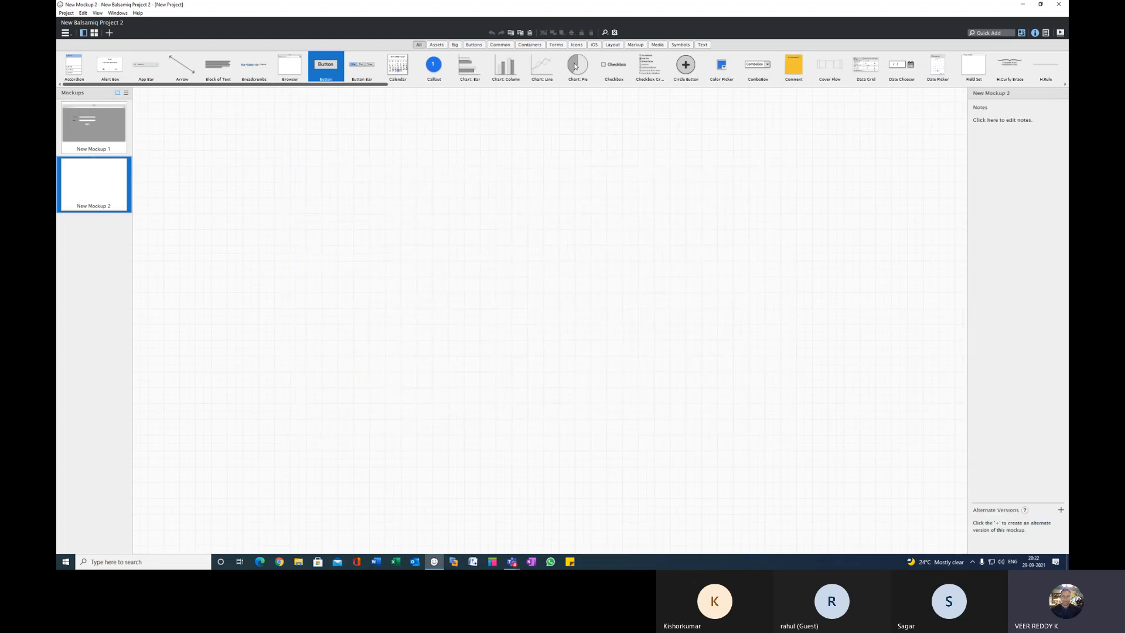
{"action": "left_click_drag", "start_coordinate": [574, 66], "coordinate": [515, 290]}
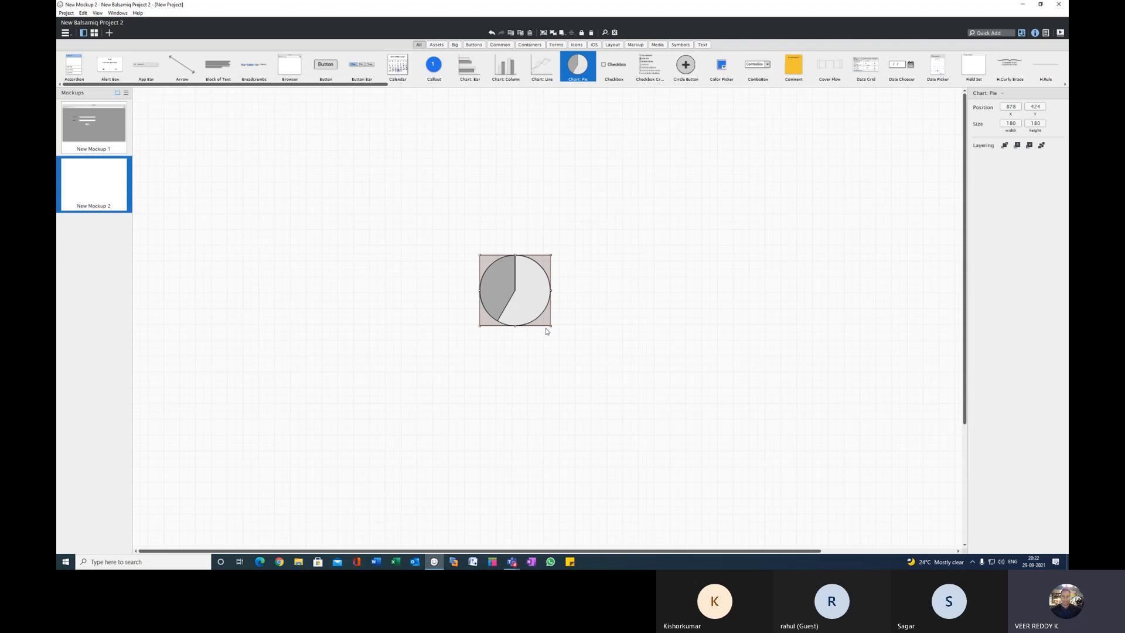
{"action": "left_click_drag", "start_coordinate": [551, 326], "coordinate": [609, 352]}
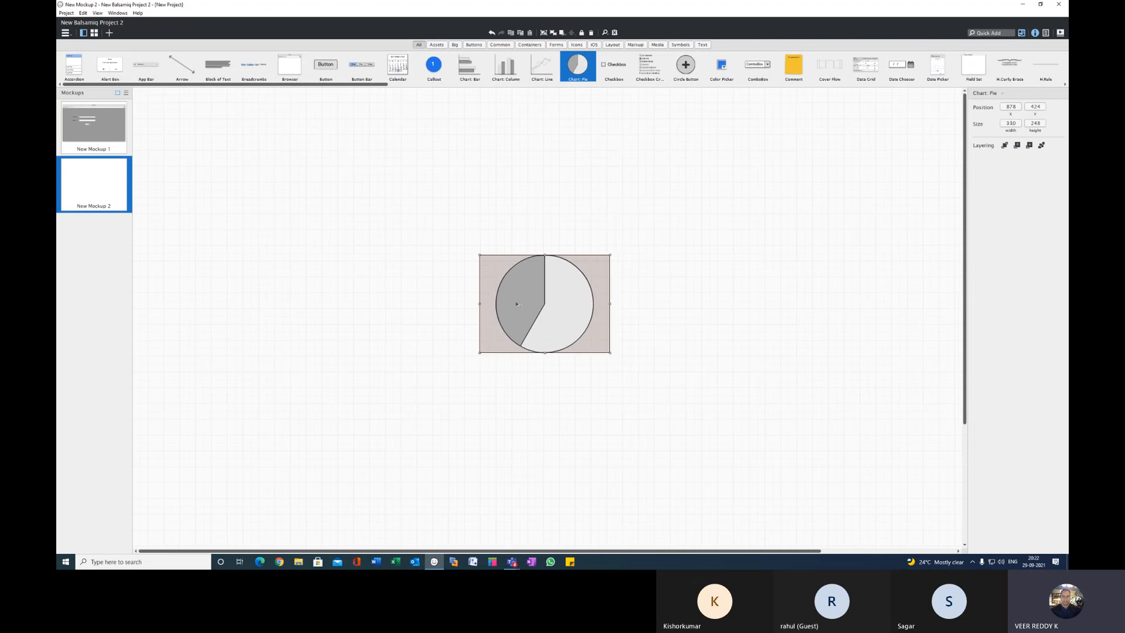
{"action": "left_click", "coordinate": [745, 268]}
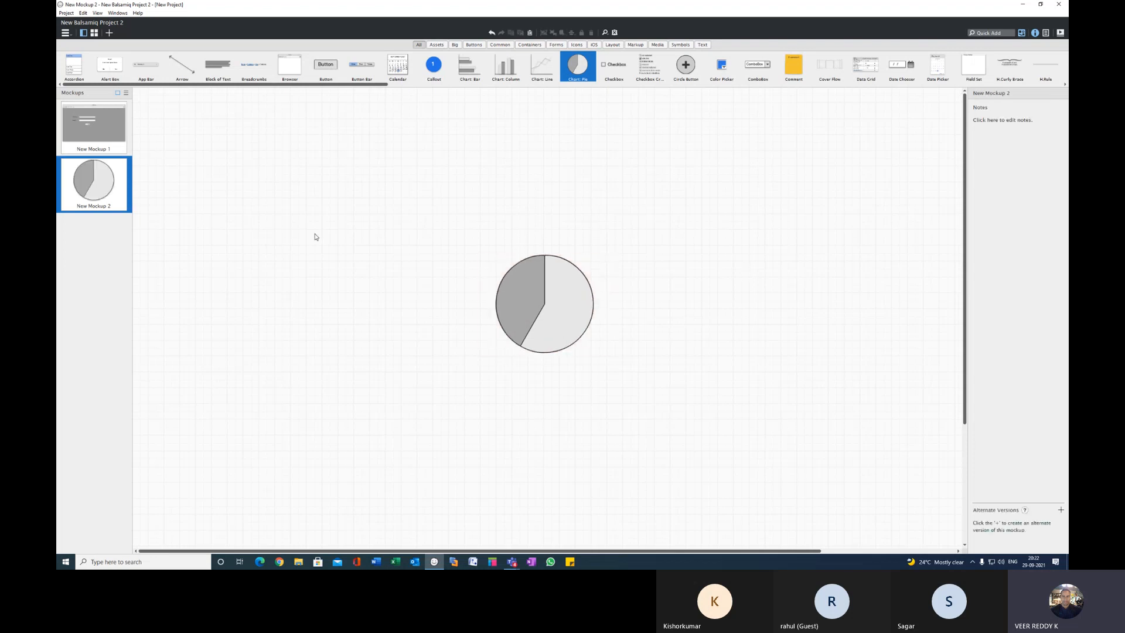
Link the Submit button in New Mockup 1 to New Mockup 2
{"action": "left_click", "coordinate": [103, 131]}
{"action": "left_click", "coordinate": [454, 258]}
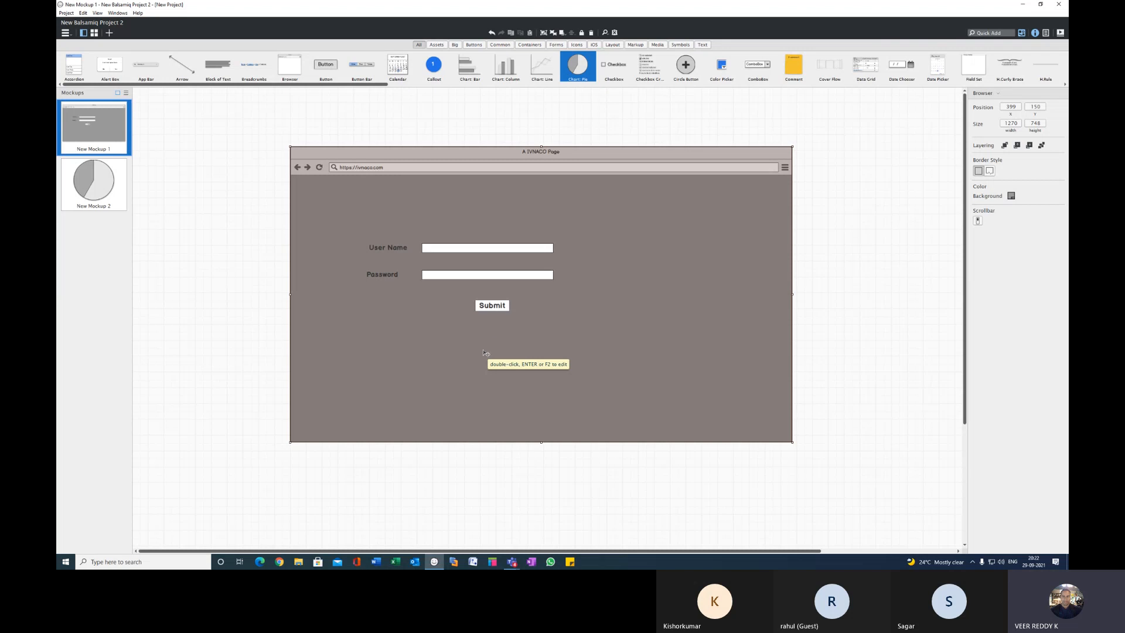
{"action": "left_click", "coordinate": [491, 306]}
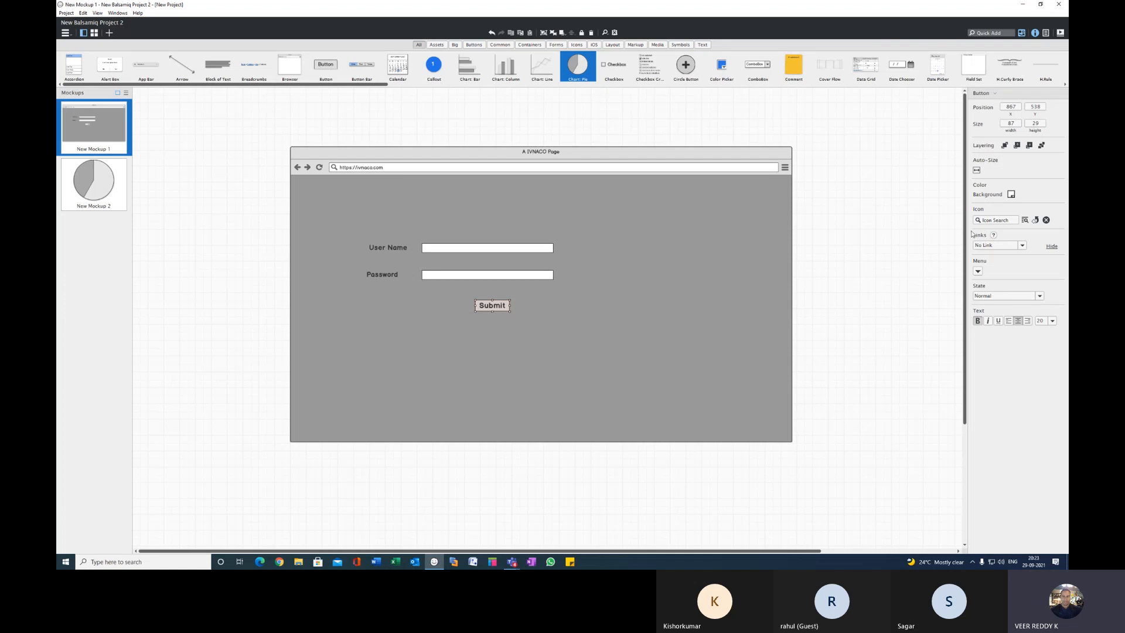
{"action": "left_click", "coordinate": [1022, 246]}
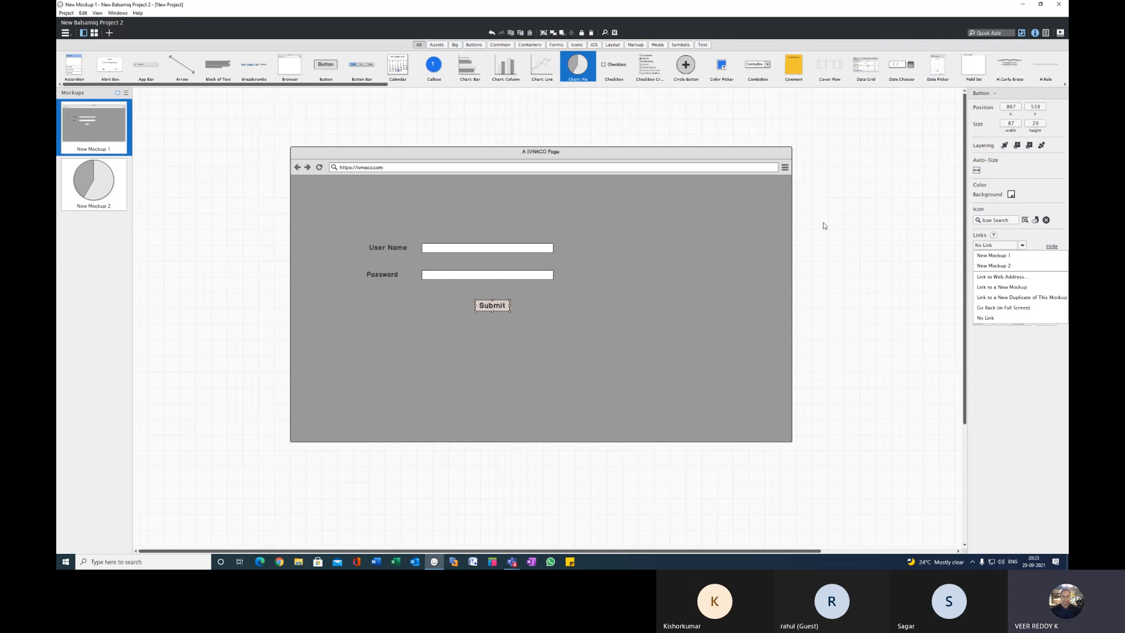
{"action": "left_click", "coordinate": [982, 267]}
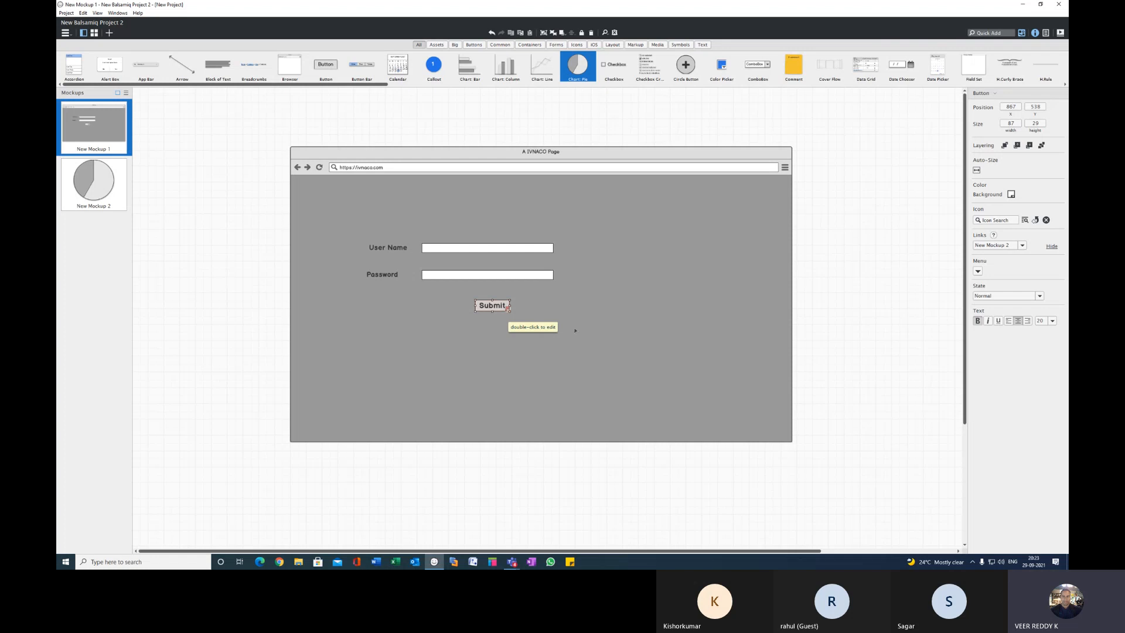
{"action": "left_click", "coordinate": [798, 264]}
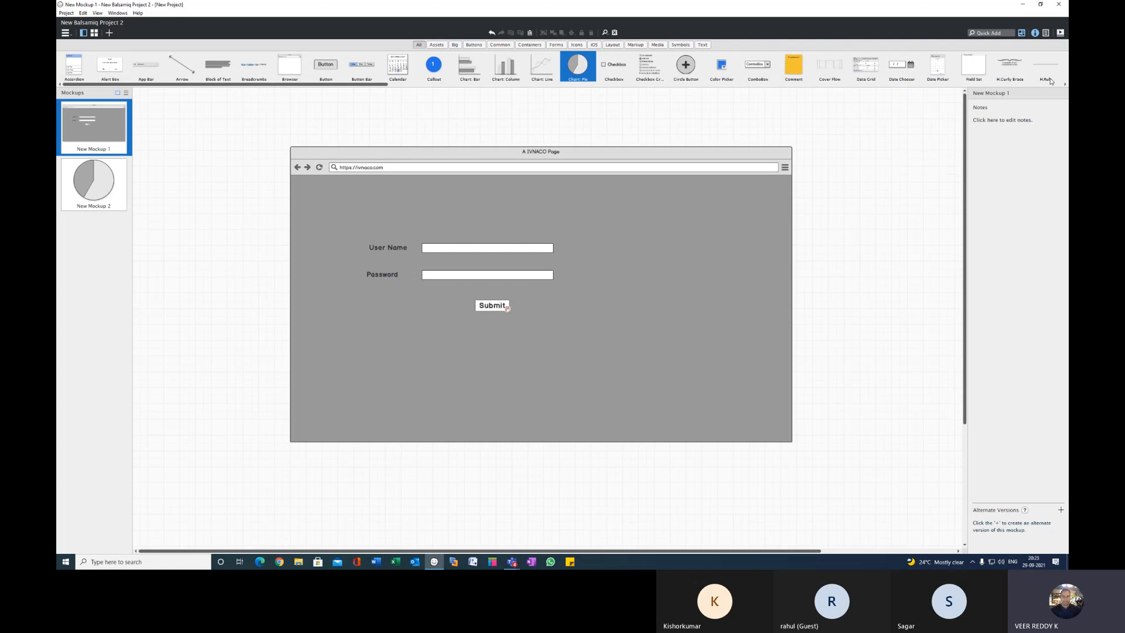
Test the Submit button's link in full-screen presentation mode and exit the preview
{"action": "left_click", "coordinate": [1062, 33]}
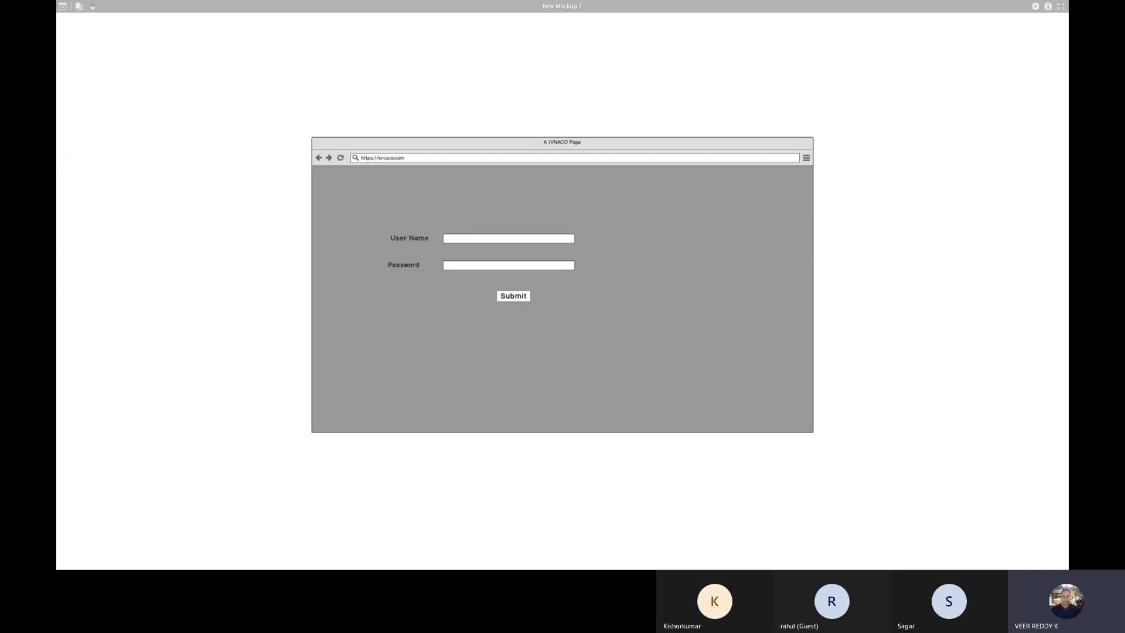
{"action": "left_click", "coordinate": [512, 298]}
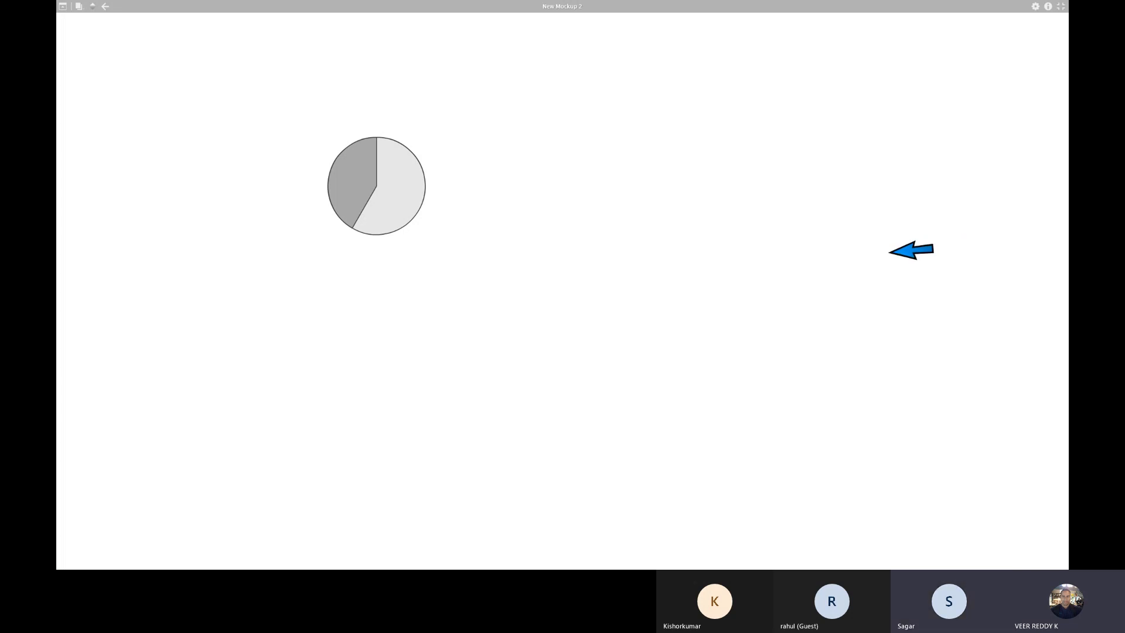
{"action": "left_click", "coordinate": [1062, 11]}
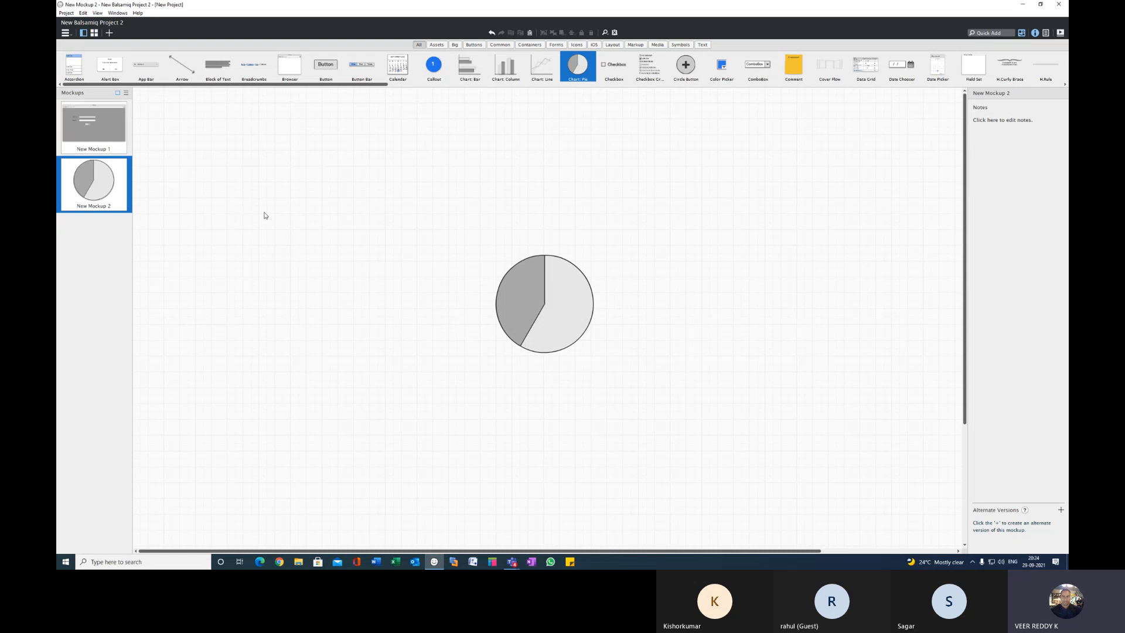
Look at the web address link option for the Submit button in New Mockup 1 and close its dialog without entering a URL
{"action": "left_click", "coordinate": [107, 124]}
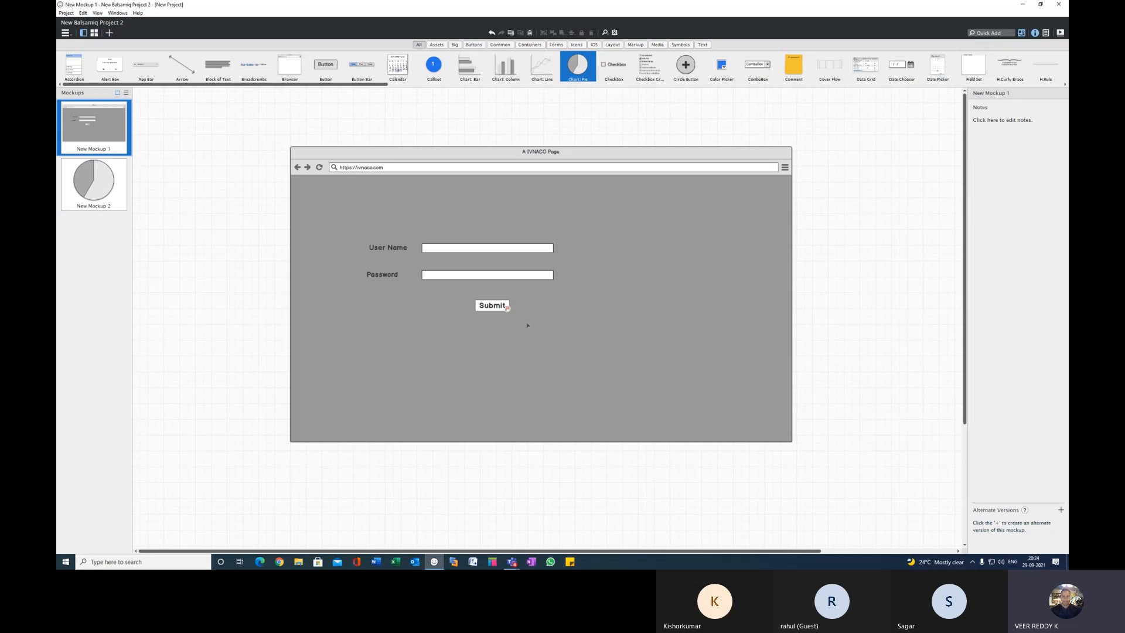
{"action": "left_click", "coordinate": [493, 310]}
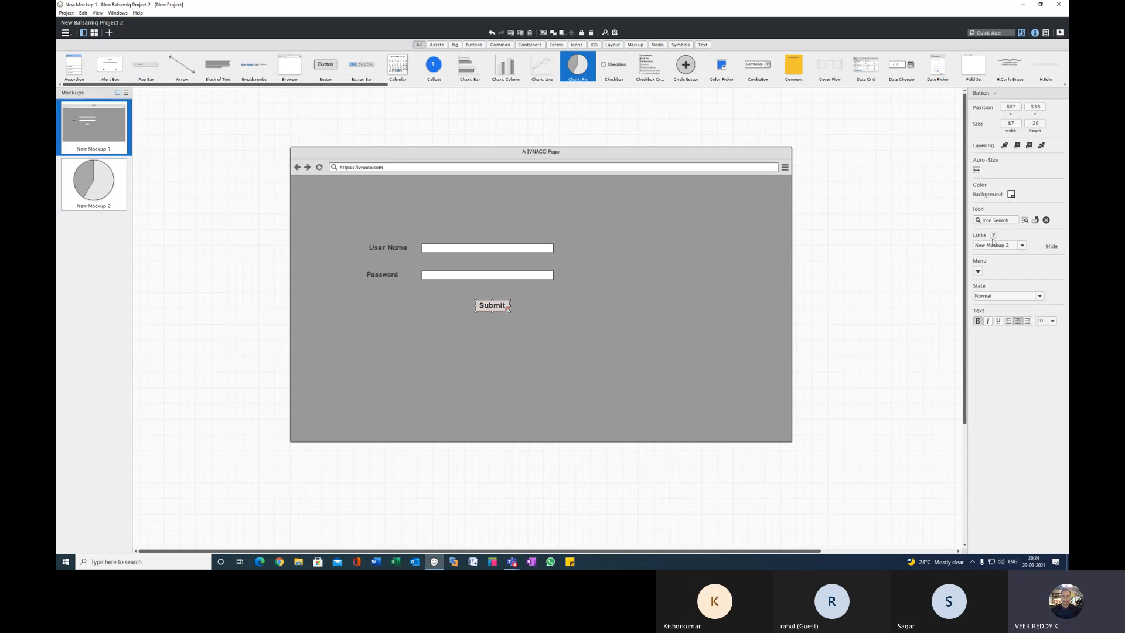
{"action": "left_click", "coordinate": [1022, 246]}
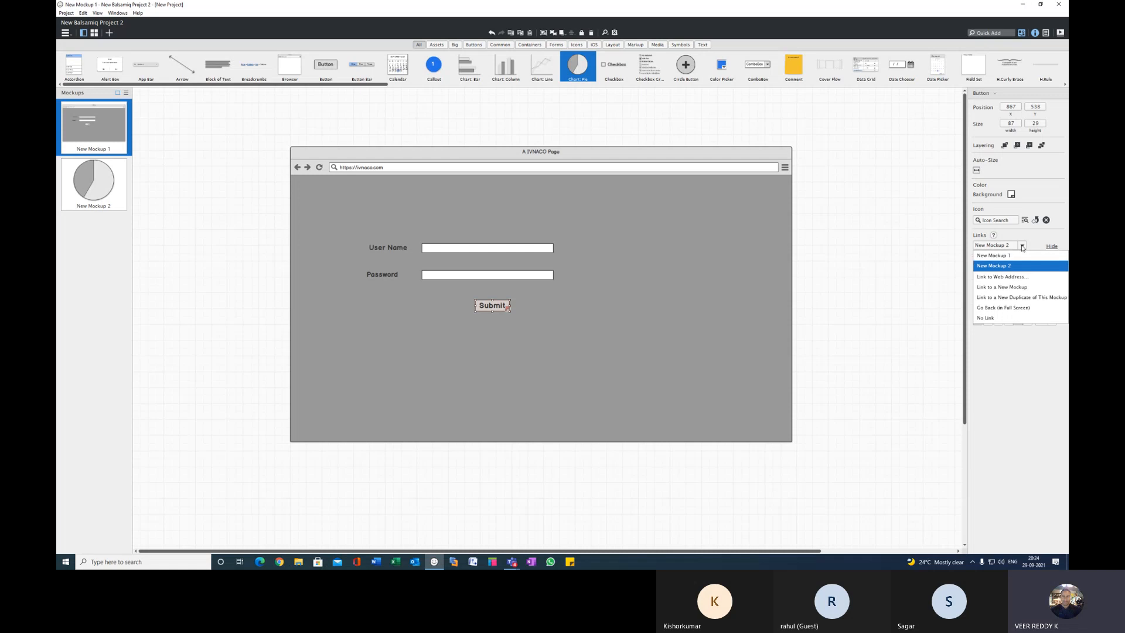
{"action": "left_click", "coordinate": [999, 278]}
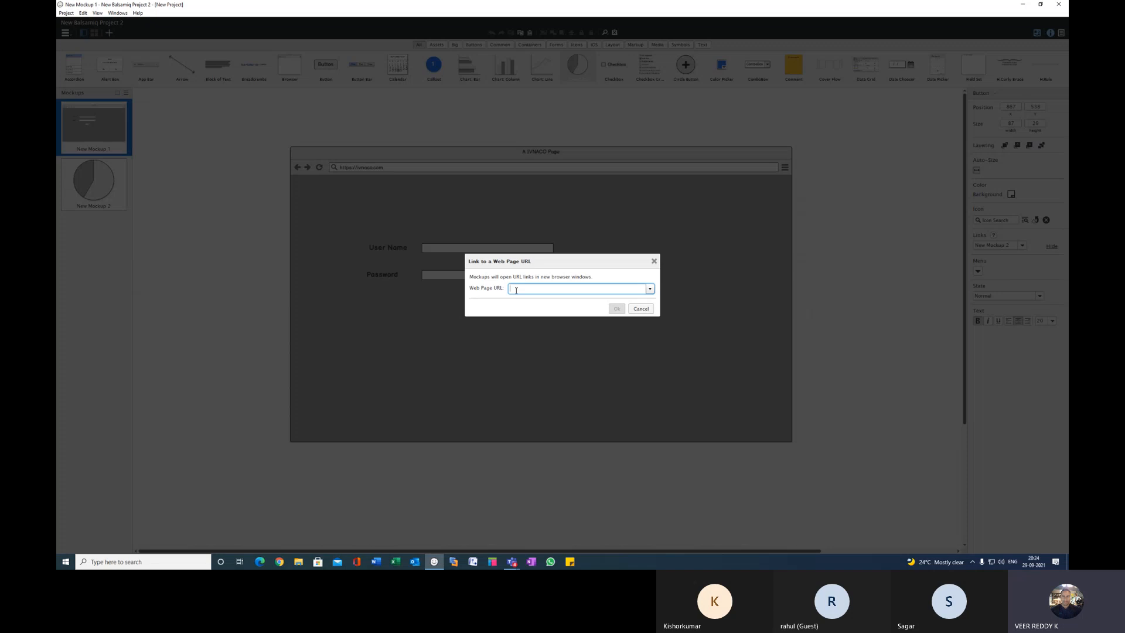
{"action": "left_click", "coordinate": [655, 263]}
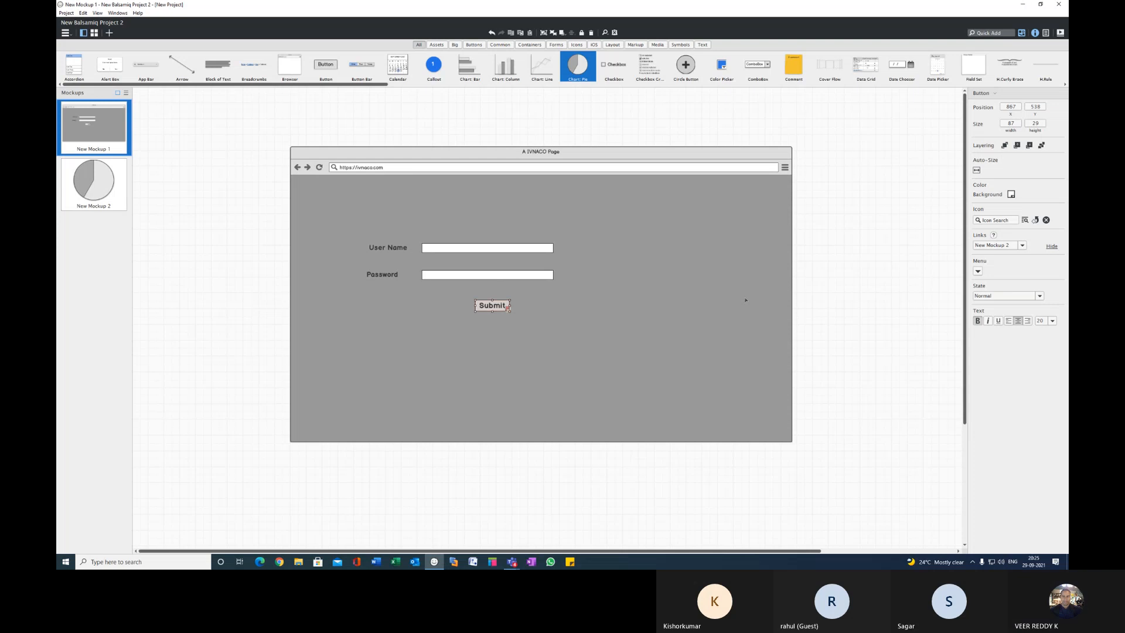
{"action": "left_click", "coordinate": [977, 511]}
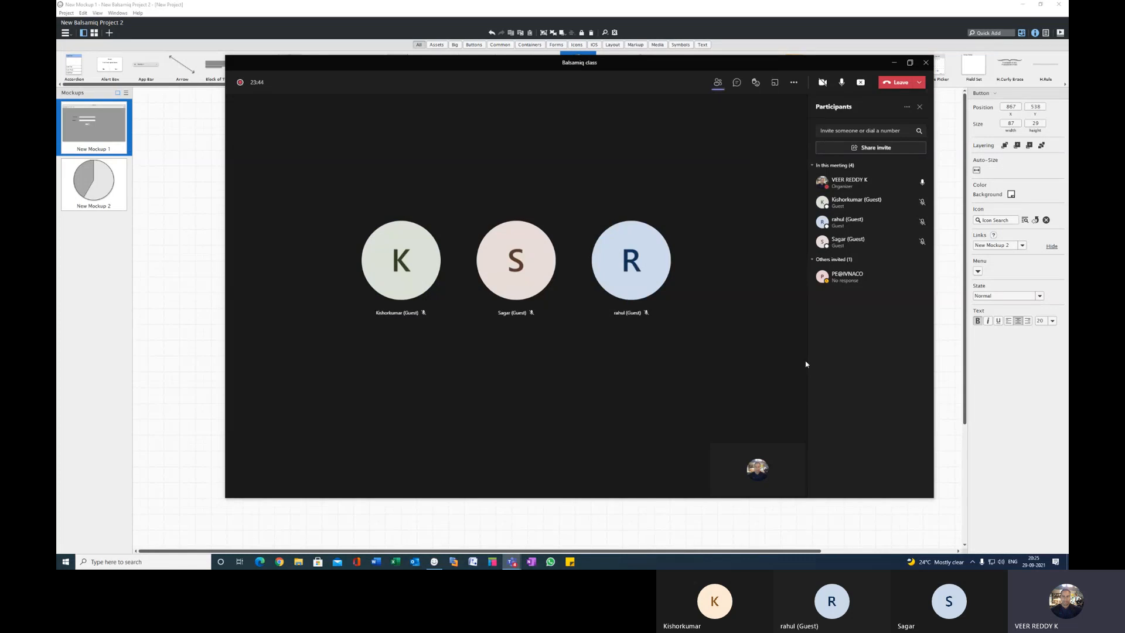
{"action": "left_click", "coordinate": [190, 274]}
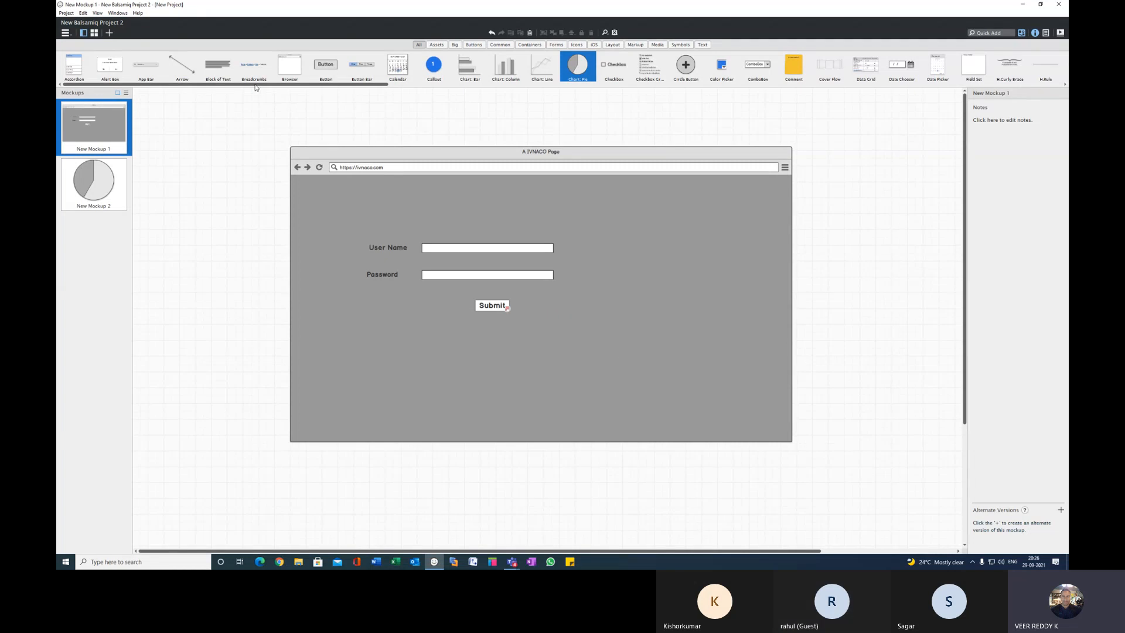
Create a new blank mockup and add an iPhone from the iOS controls at about x 717, y 37
{"action": "left_click_drag", "start_coordinate": [256, 87], "coordinate": [685, 144]}
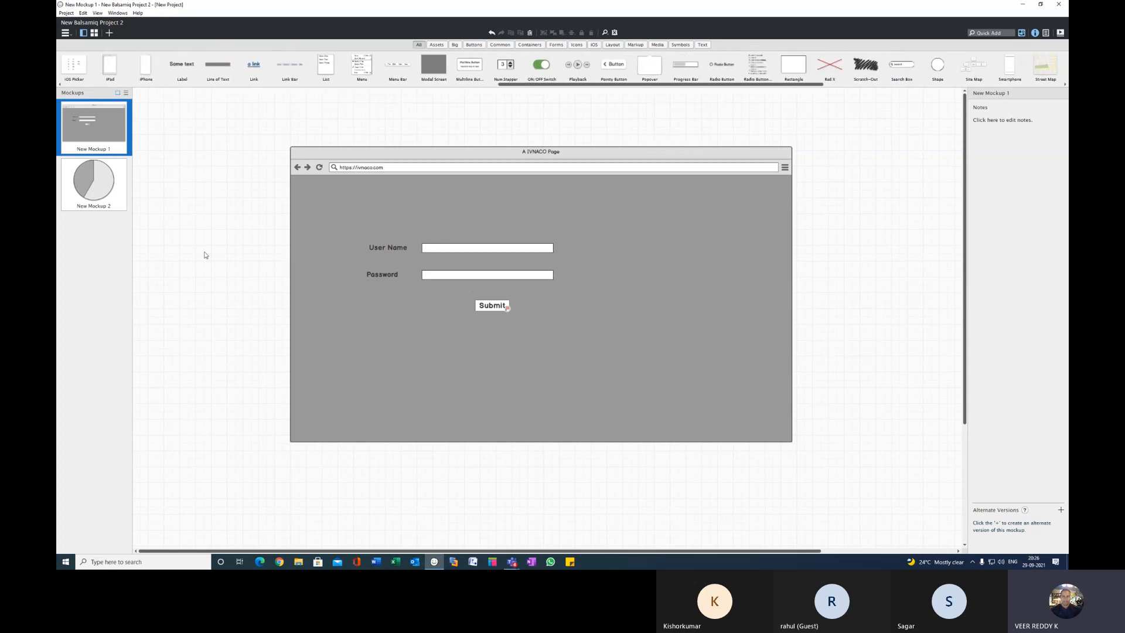
{"action": "left_click", "coordinate": [105, 183]}
{"action": "left_click", "coordinate": [109, 33]}
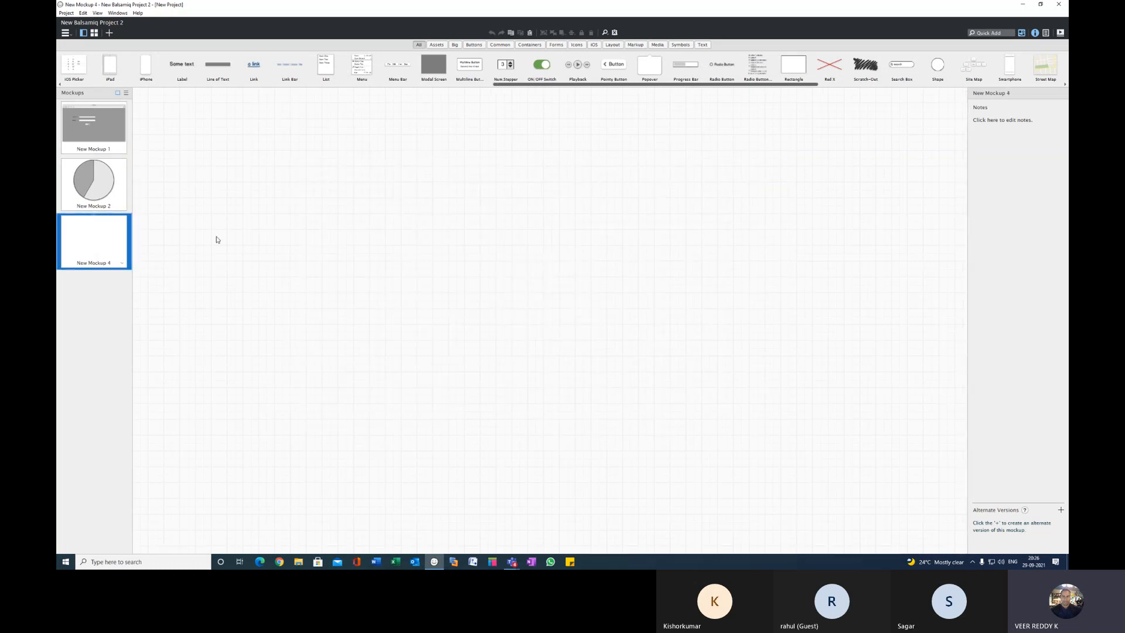
{"action": "left_click", "coordinate": [594, 45]}
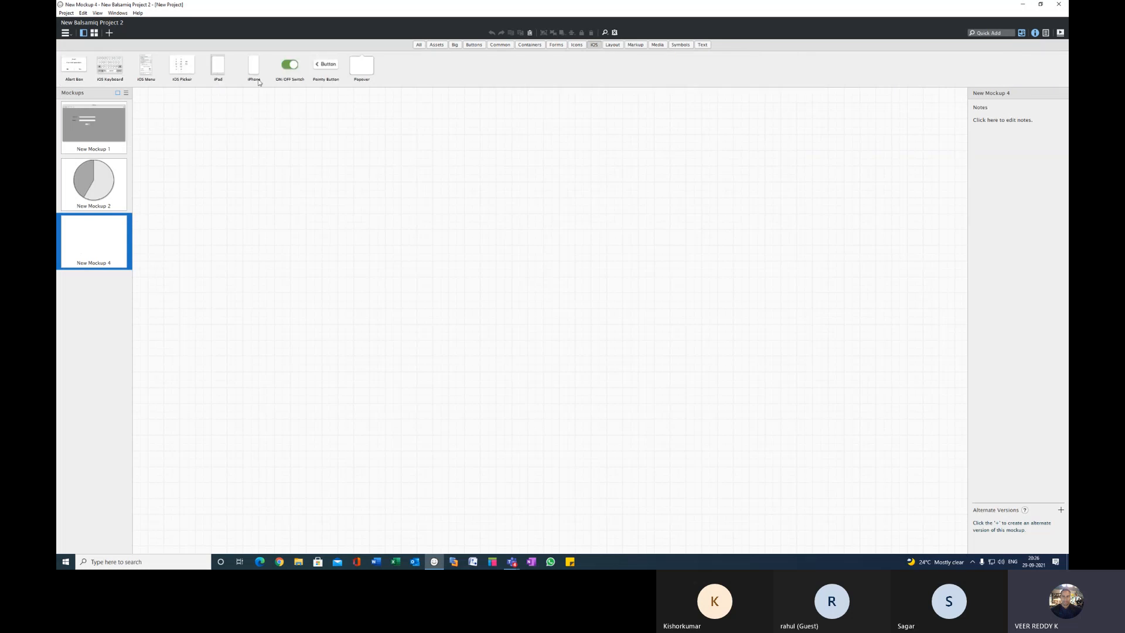
{"action": "left_click_drag", "start_coordinate": [256, 69], "coordinate": [417, 105]}
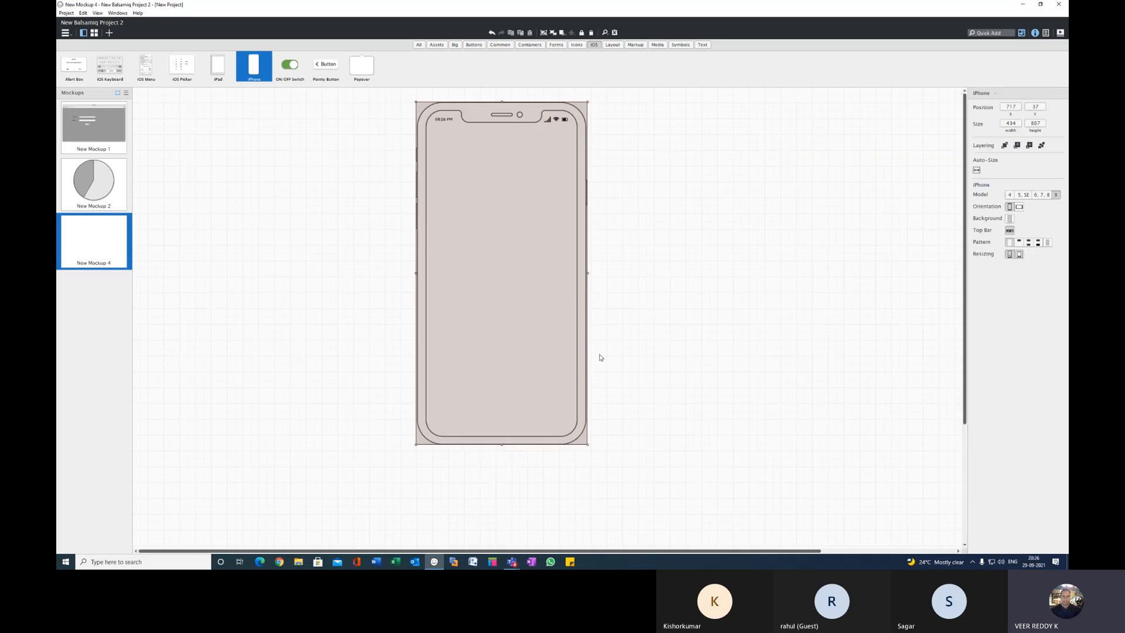
{"action": "left_click", "coordinate": [310, 234]}
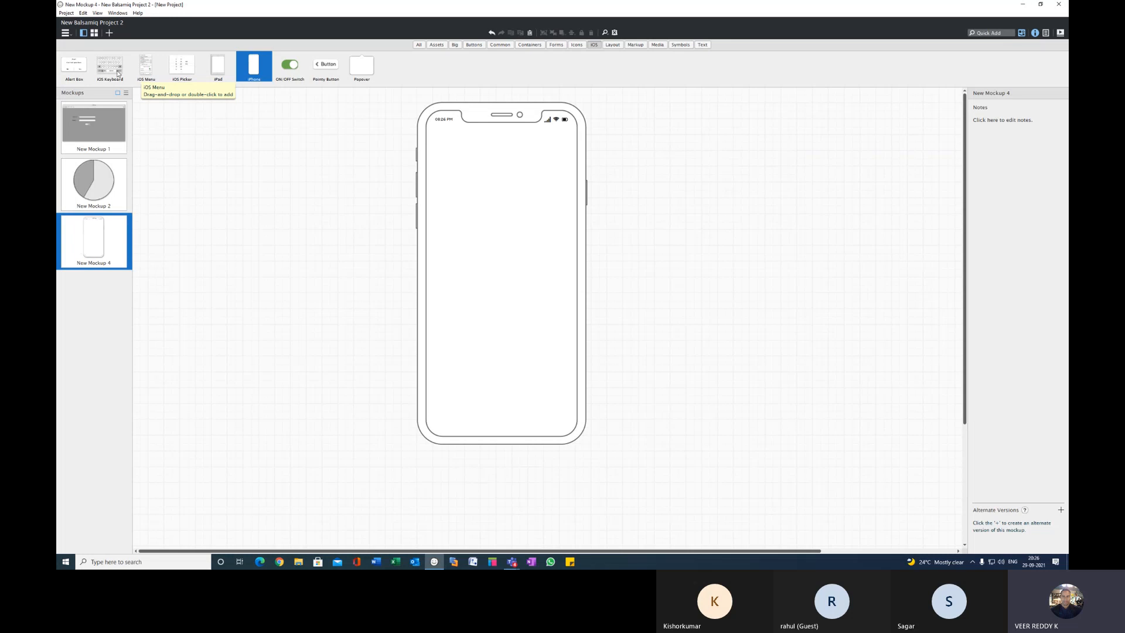
Add an iOS keyboard to the lower part of the iPhone screen and stretch it to about 381 wide, nearly reaching the screen's bottom edge
{"action": "left_click_drag", "start_coordinate": [117, 73], "coordinate": [458, 353]}
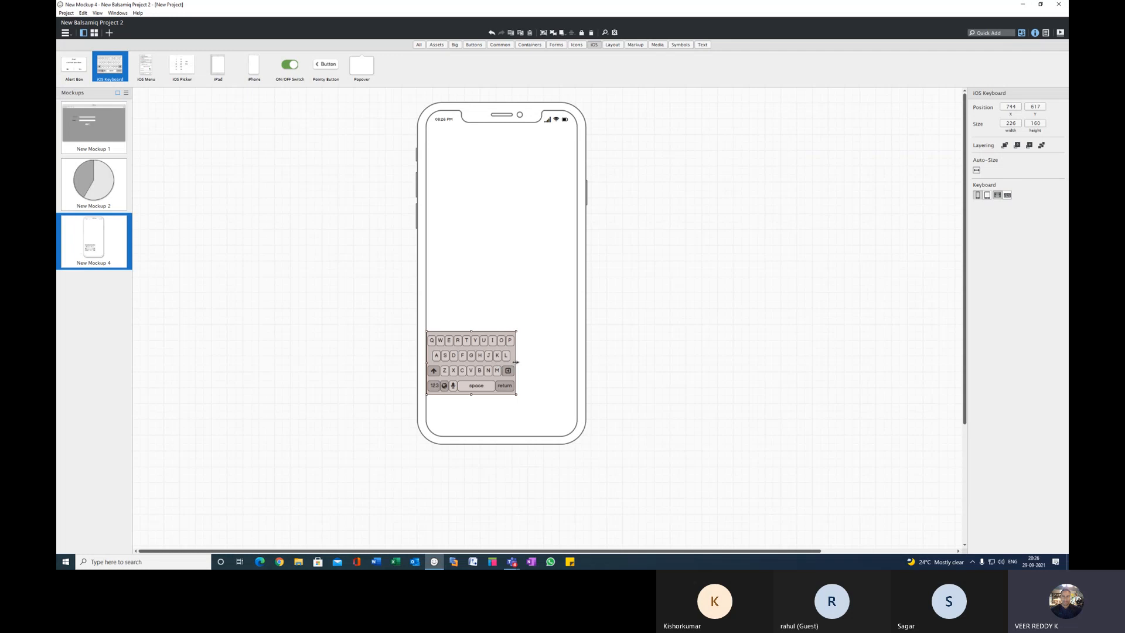
{"action": "left_click_drag", "start_coordinate": [515, 362], "coordinate": [578, 361]}
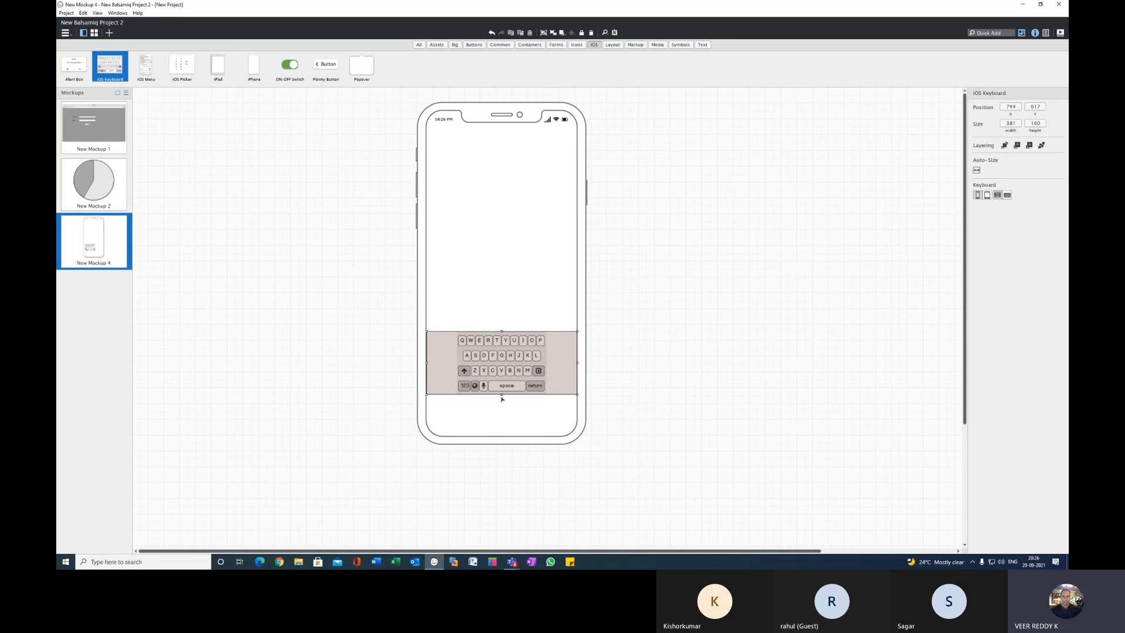
{"action": "left_click_drag", "start_coordinate": [502, 397], "coordinate": [496, 425]}
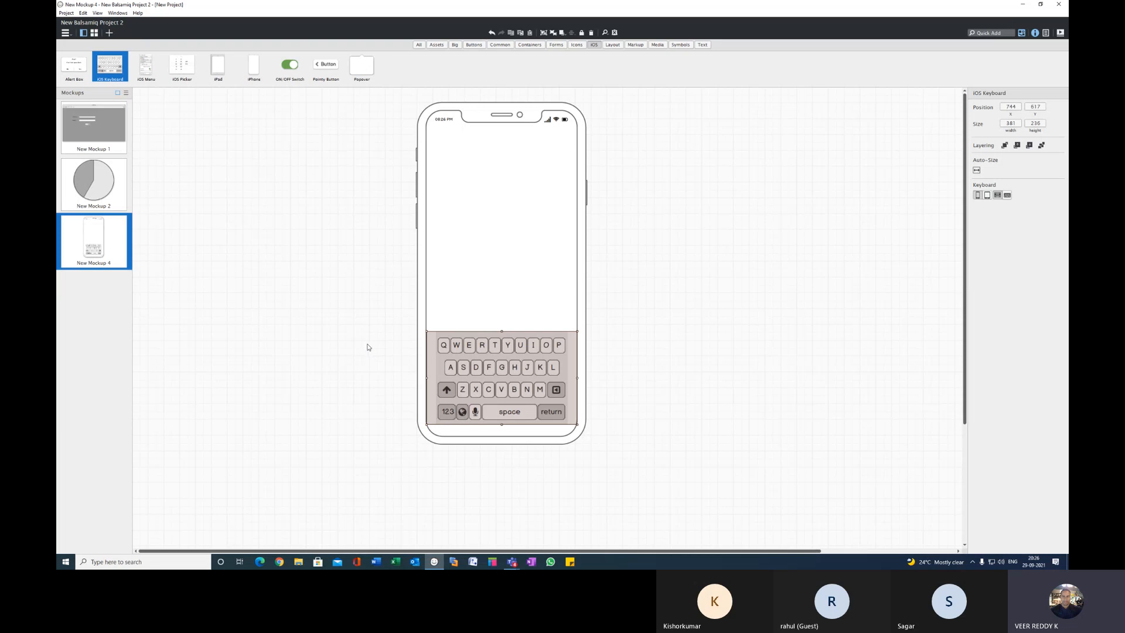
Place an ON/OFF switch in the upper-right corner of the iPhone screen, just below the status icons
{"action": "left_click_drag", "start_coordinate": [290, 65], "coordinate": [555, 129]}
{"action": "left_click", "coordinate": [524, 219]}
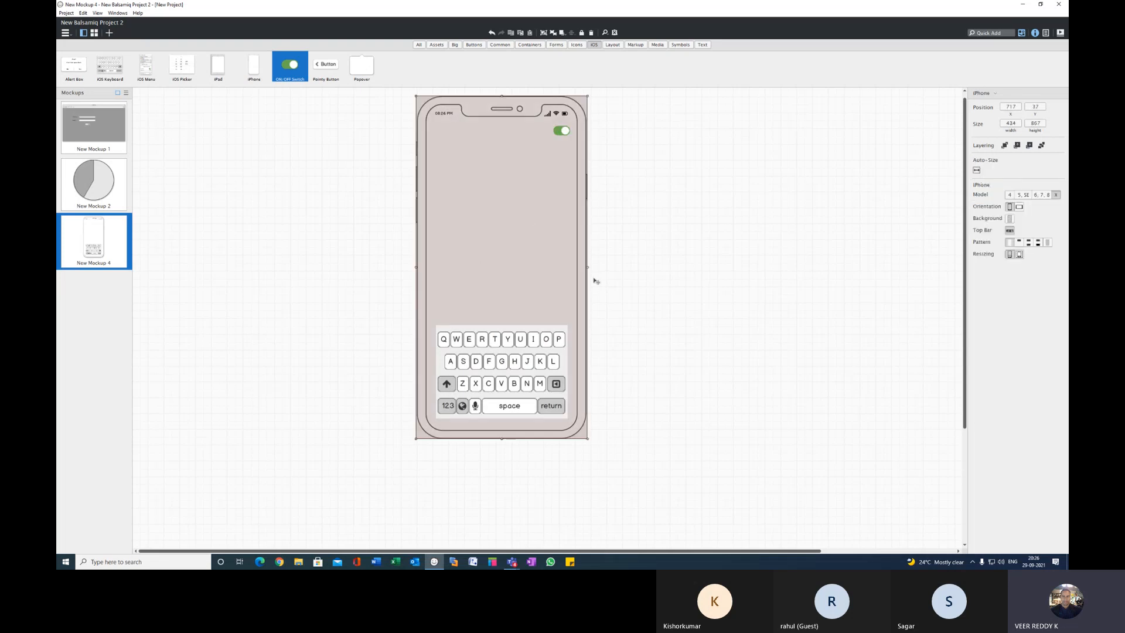
{"action": "left_click", "coordinate": [675, 297]}
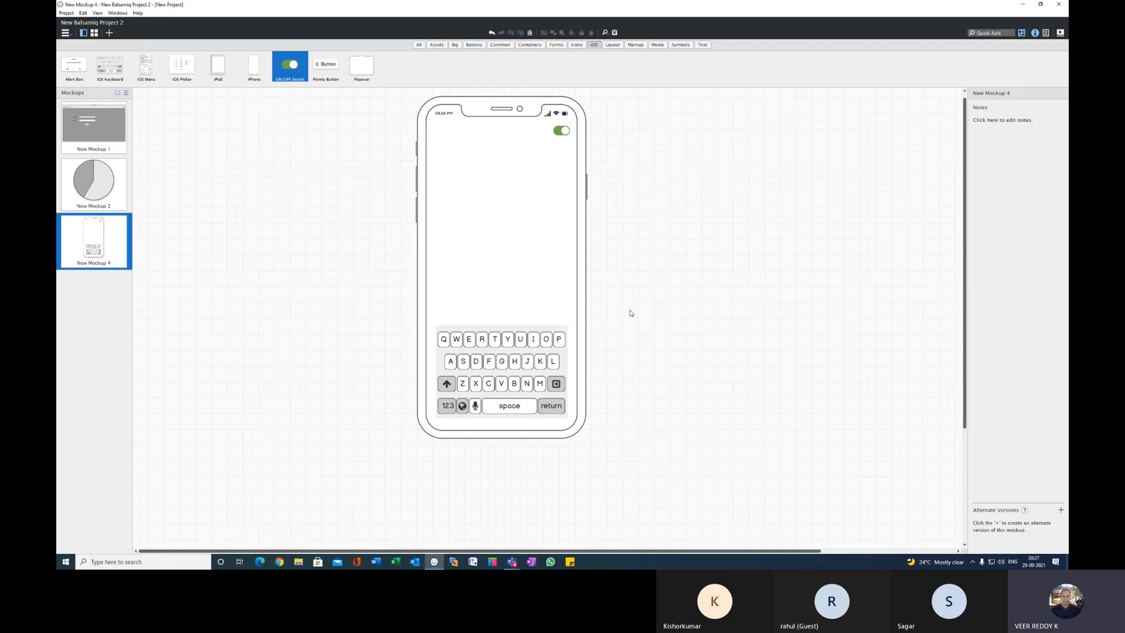
Add an alert box to the upper part of the iPhone screen with the message "Alert from IVNACO"
{"action": "left_click_drag", "start_coordinate": [76, 68], "coordinate": [454, 151]}
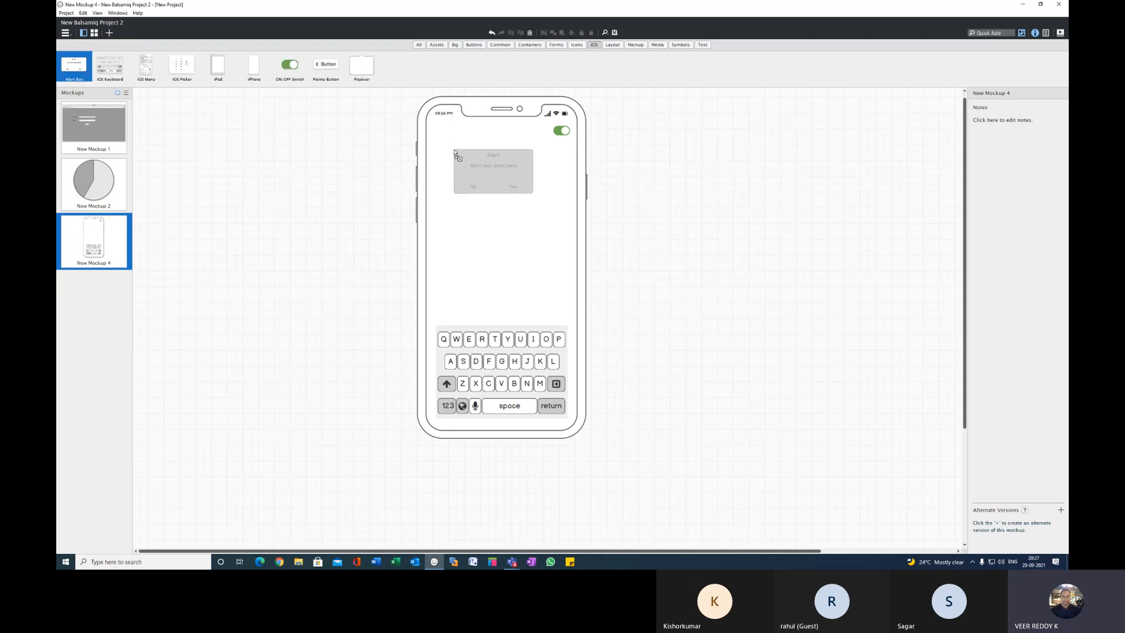
{"action": "double_click", "coordinate": [491, 181]}
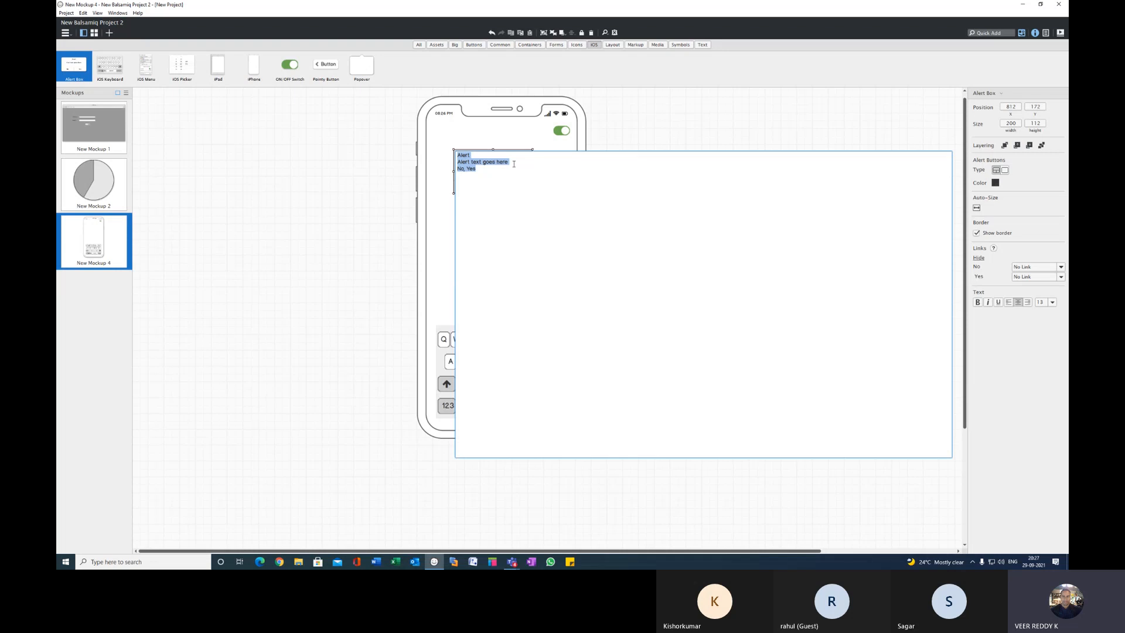
{"action": "left_click", "coordinate": [511, 163]}
{"action": "left_click_drag", "start_coordinate": [511, 162], "coordinate": [471, 163]}
{"action": "type", "text": "from IVN"}
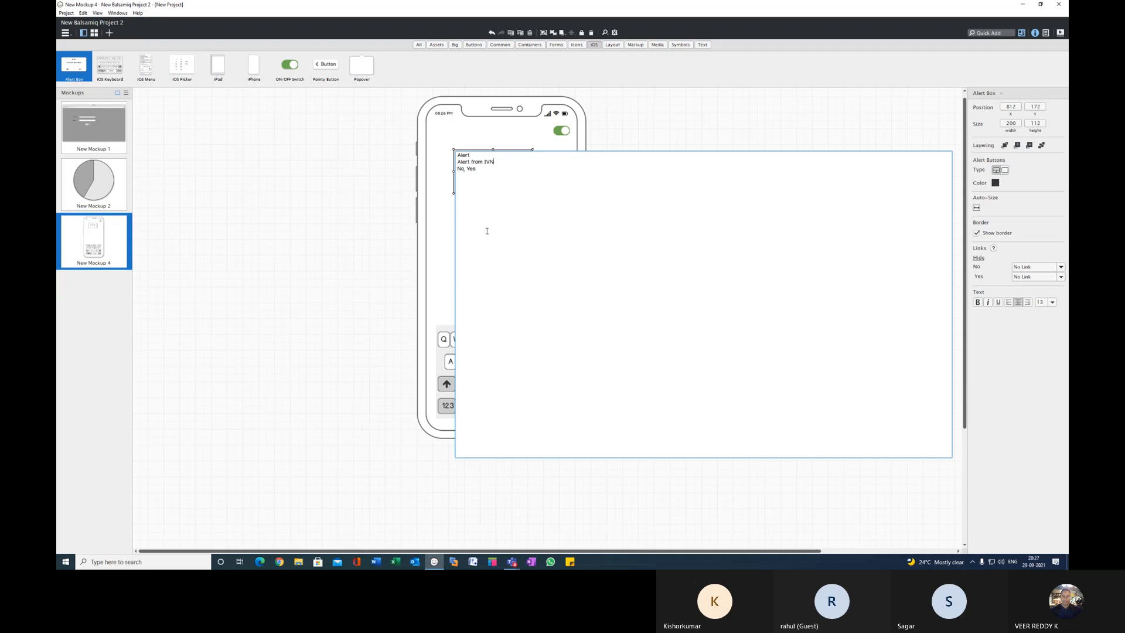
{"action": "type", "text": "ACO"}
{"action": "left_click", "coordinate": [444, 183]}
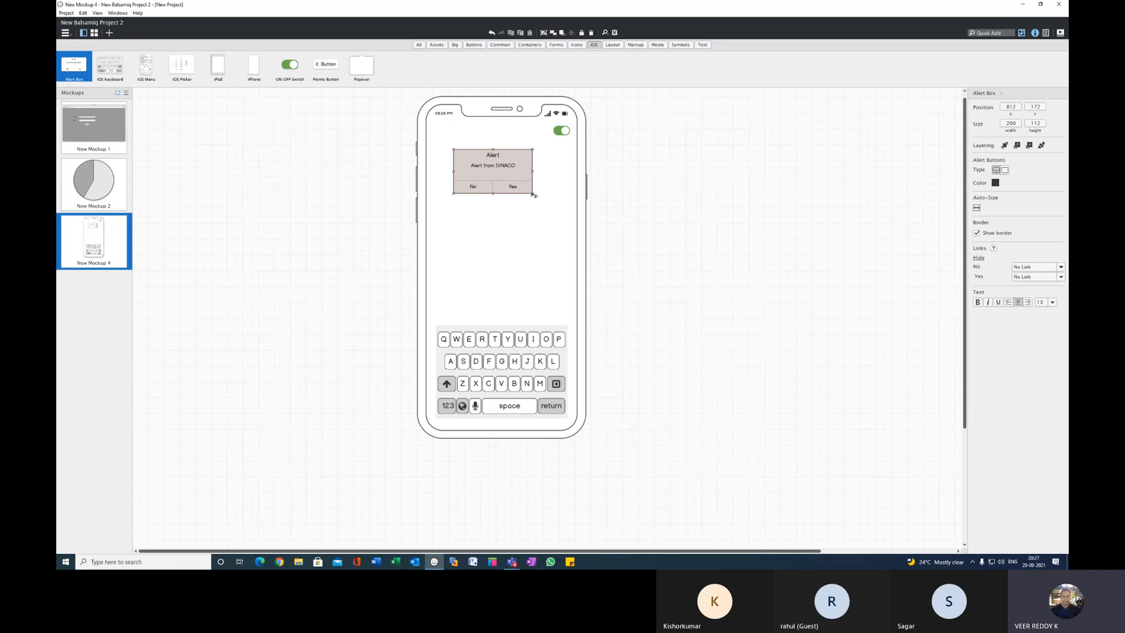
Enlarge the alert box to about 266 by 155, then delete it from the iPhone screen
{"action": "left_click_drag", "start_coordinate": [531, 193], "coordinate": [505, 182]}
{"action": "left_click", "coordinate": [641, 372]}
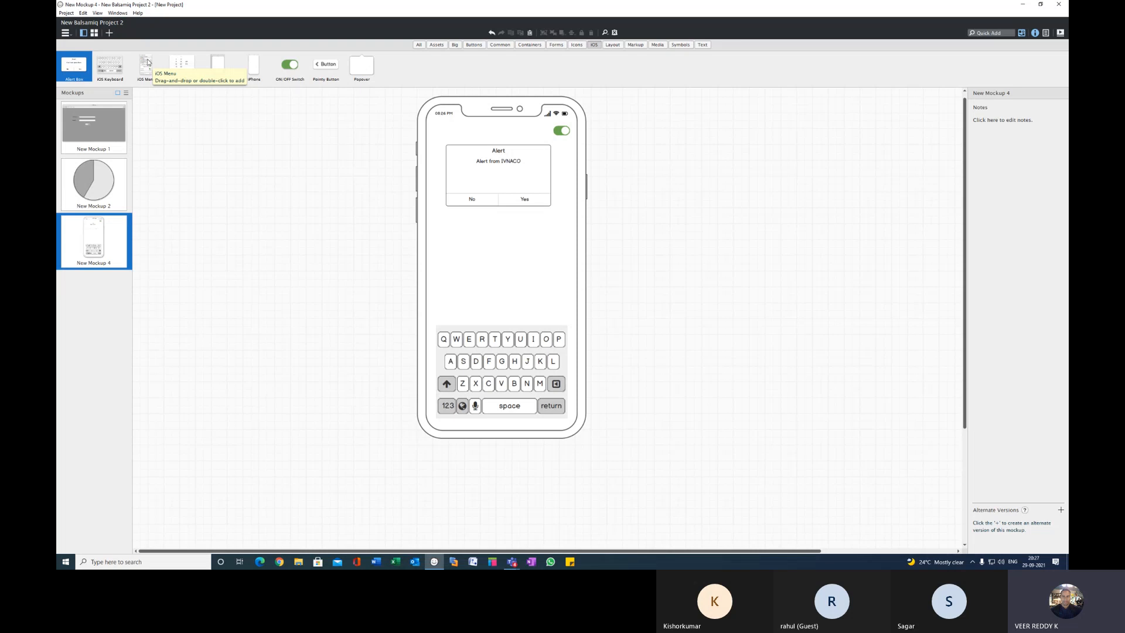
{"action": "left_click", "coordinate": [484, 170]}
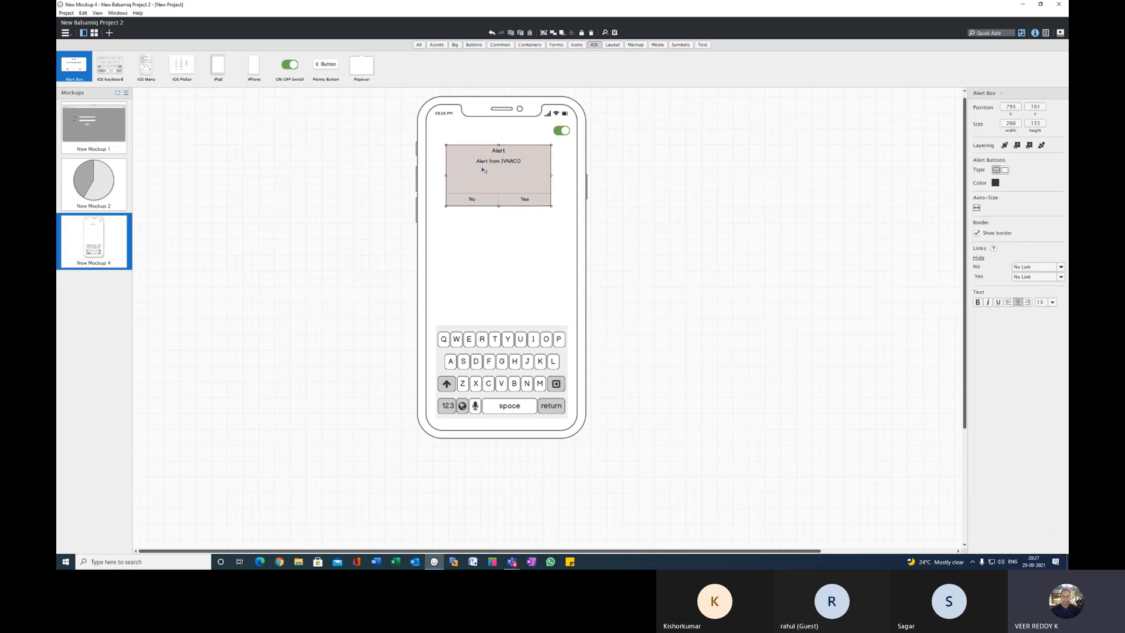
{"action": "key", "text": "Delete"}
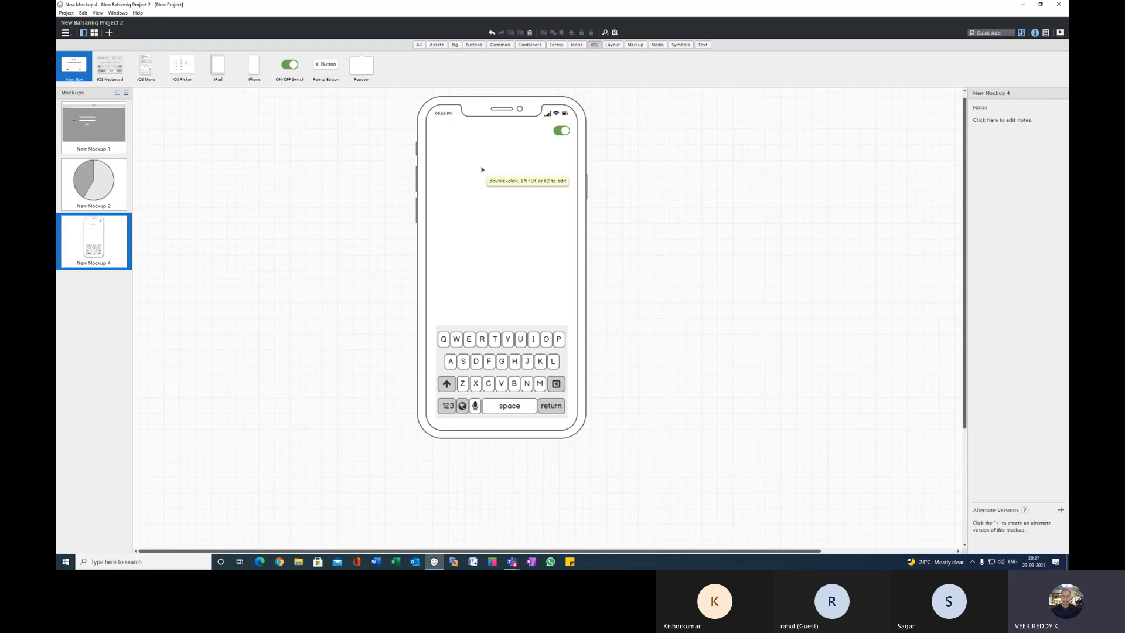
Add an iOS menu below the iPhone's status bar and remove its last entry, "An empty row (above)"
{"action": "left_click_drag", "start_coordinate": [146, 66], "coordinate": [434, 137]}
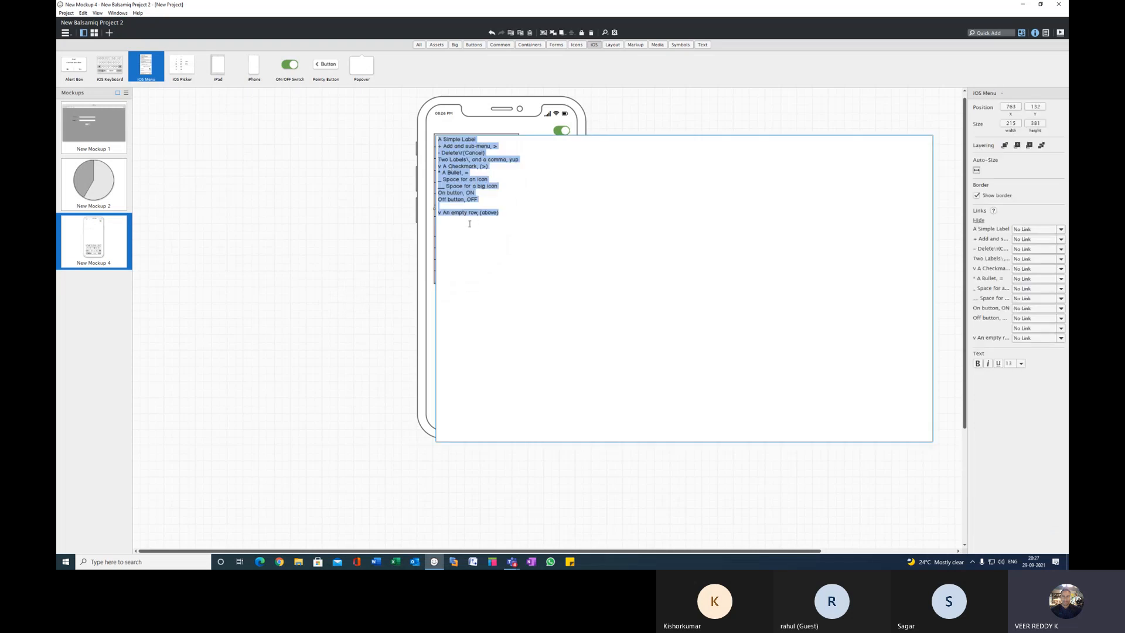
{"action": "left_click", "coordinate": [702, 118]}
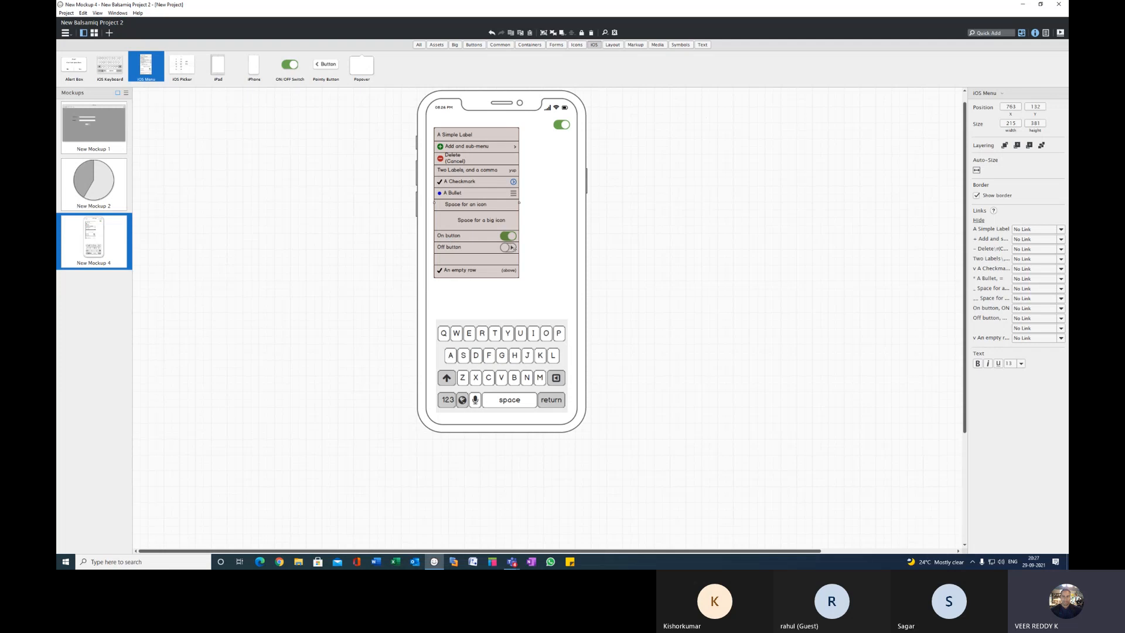
{"action": "double_click", "coordinate": [461, 194]}
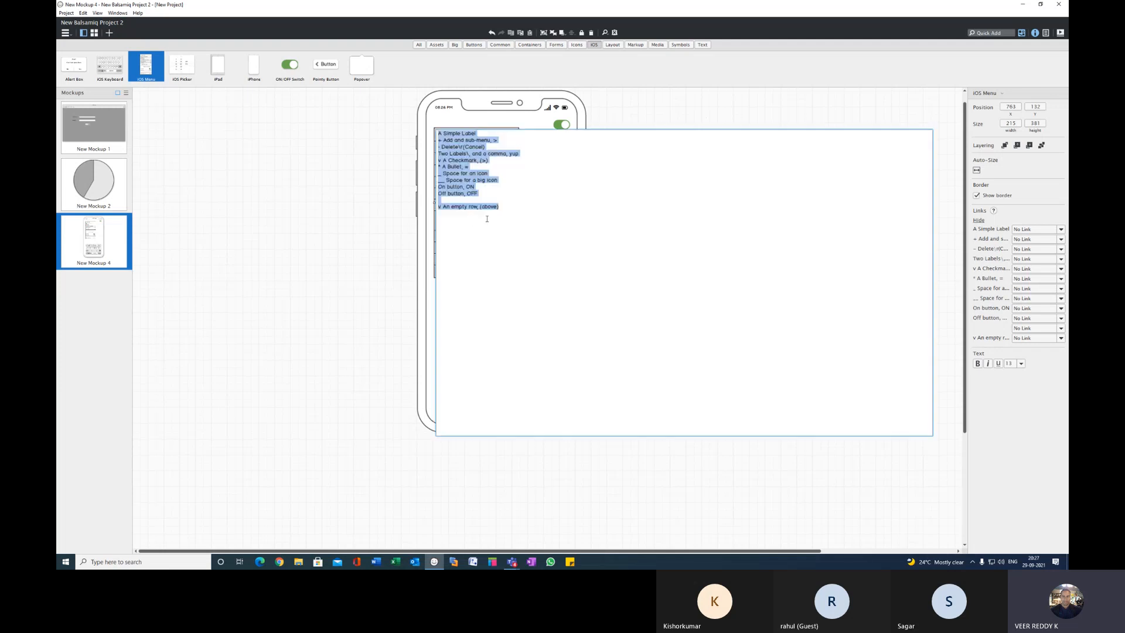
{"action": "left_click", "coordinate": [450, 193]}
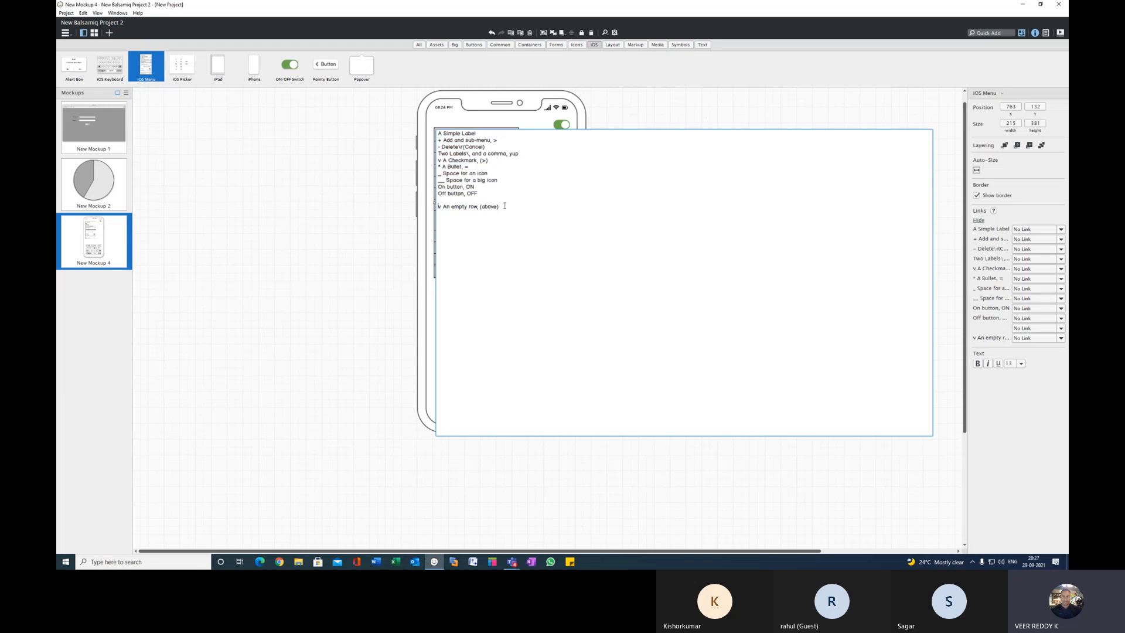
{"action": "left_click_drag", "start_coordinate": [500, 206], "coordinate": [437, 207]}
{"action": "key", "text": "BackSpace"}
{"action": "key", "text": "ctrl+Return"}
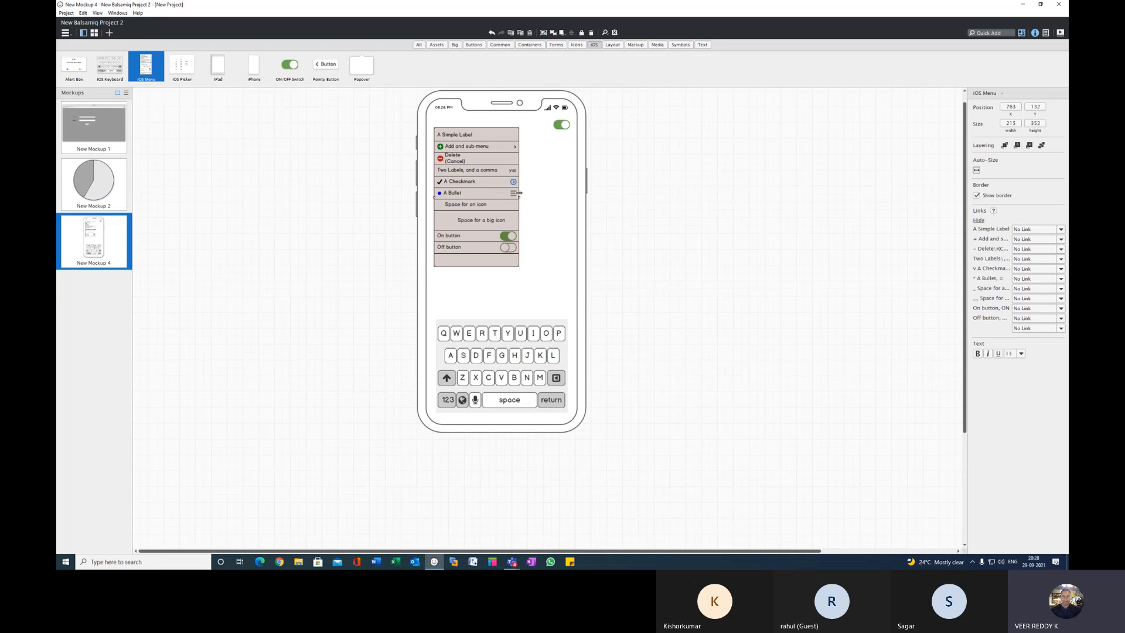
Widen the iOS menu to about 342 and move it slightly down to about y 153, below the ON/OFF switch
{"action": "left_click_drag", "start_coordinate": [519, 198], "coordinate": [544, 199]}
{"action": "left_click_drag", "start_coordinate": [570, 197], "coordinate": [568, 196]}
{"action": "left_click_drag", "start_coordinate": [512, 176], "coordinate": [512, 184]}
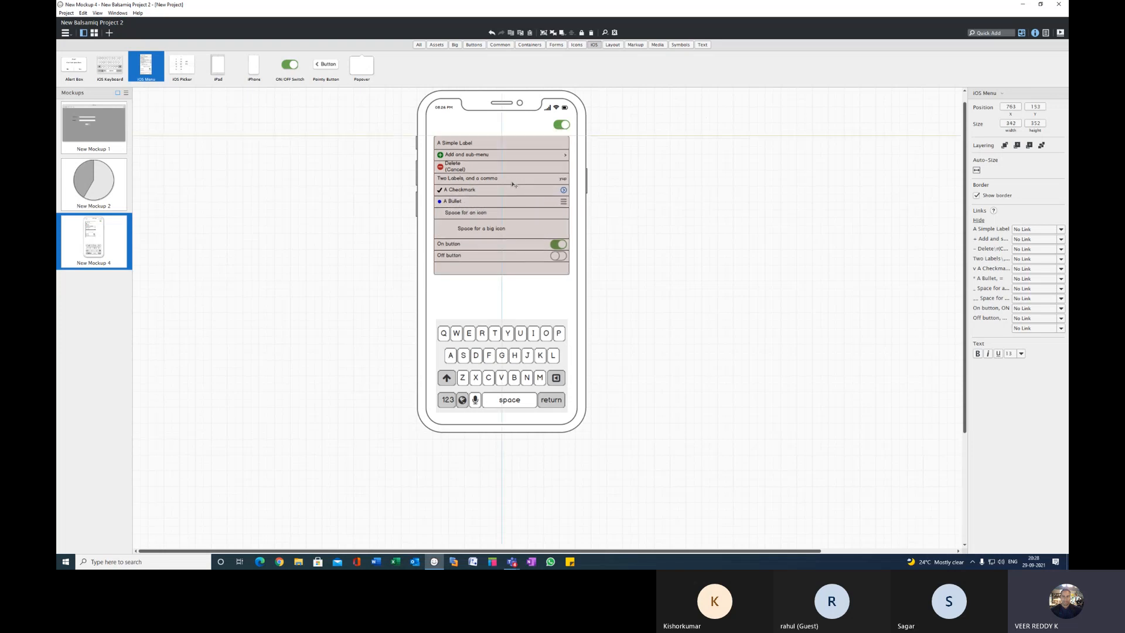
{"action": "left_click", "coordinate": [676, 227]}
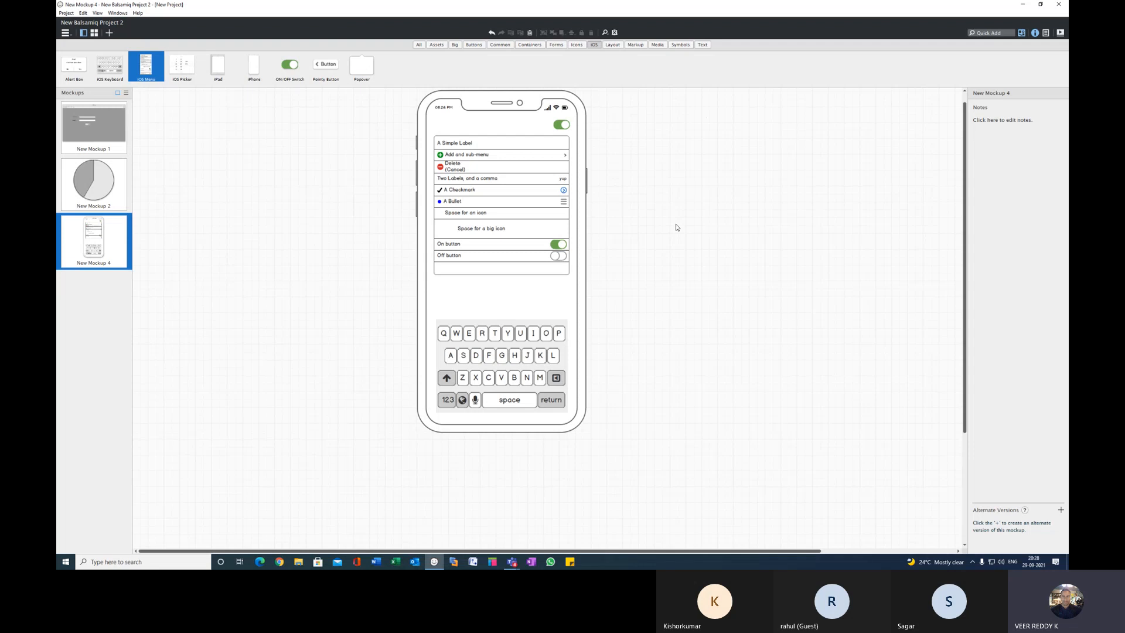
Export all mockups to a PDF named "login page 1" on the Desktop
{"action": "left_click", "coordinate": [66, 13]}
{"action": "left_click", "coordinate": [85, 154]}
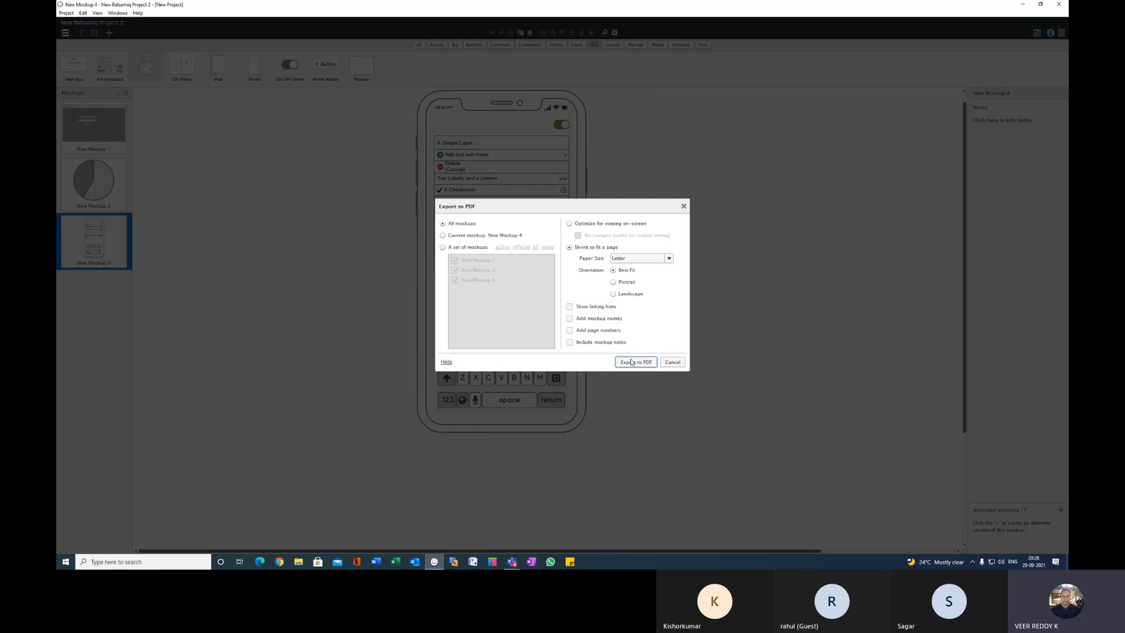
{"action": "left_click", "coordinate": [635, 362]}
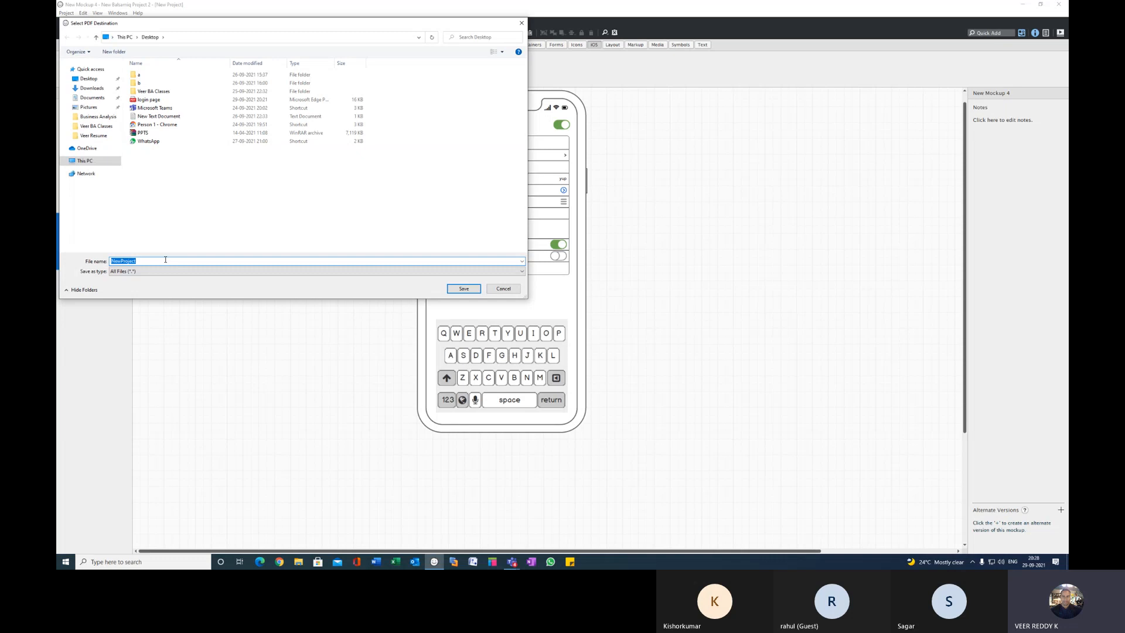
{"action": "left_click", "coordinate": [88, 79]}
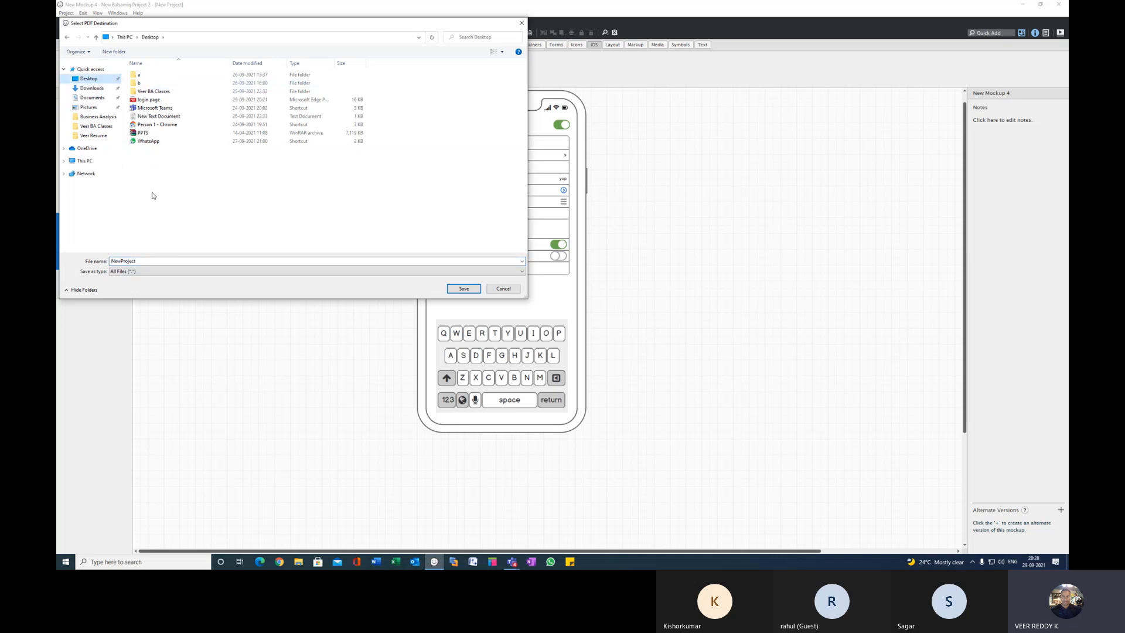
{"action": "left_click", "coordinate": [141, 260]}
{"action": "type", "text": "lo"}
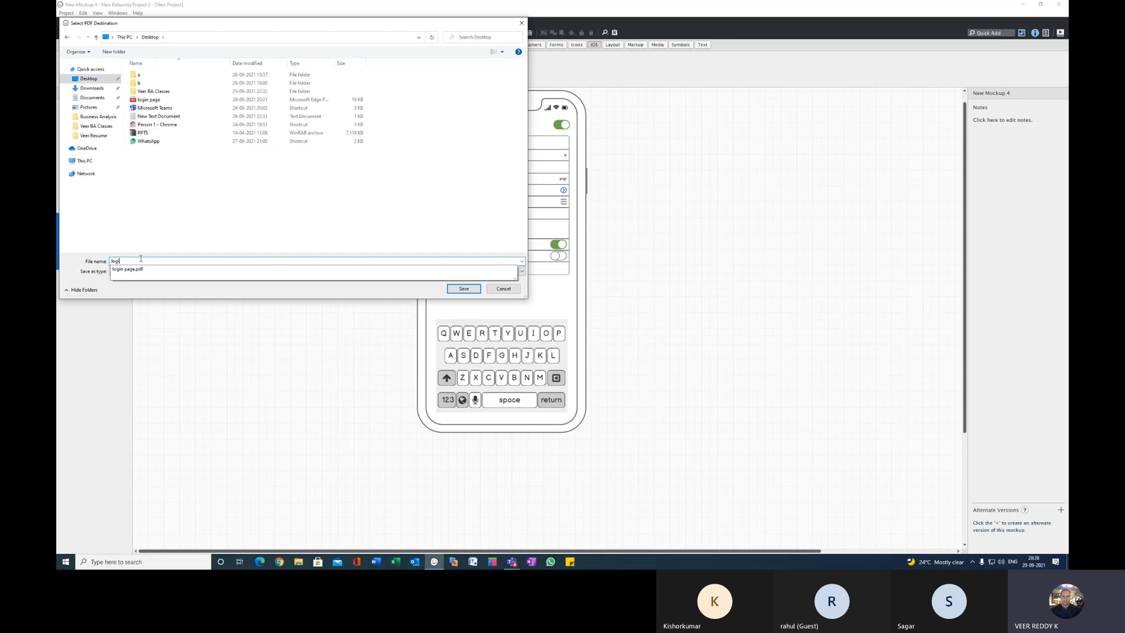
{"action": "type", "text": "gin page 1"}
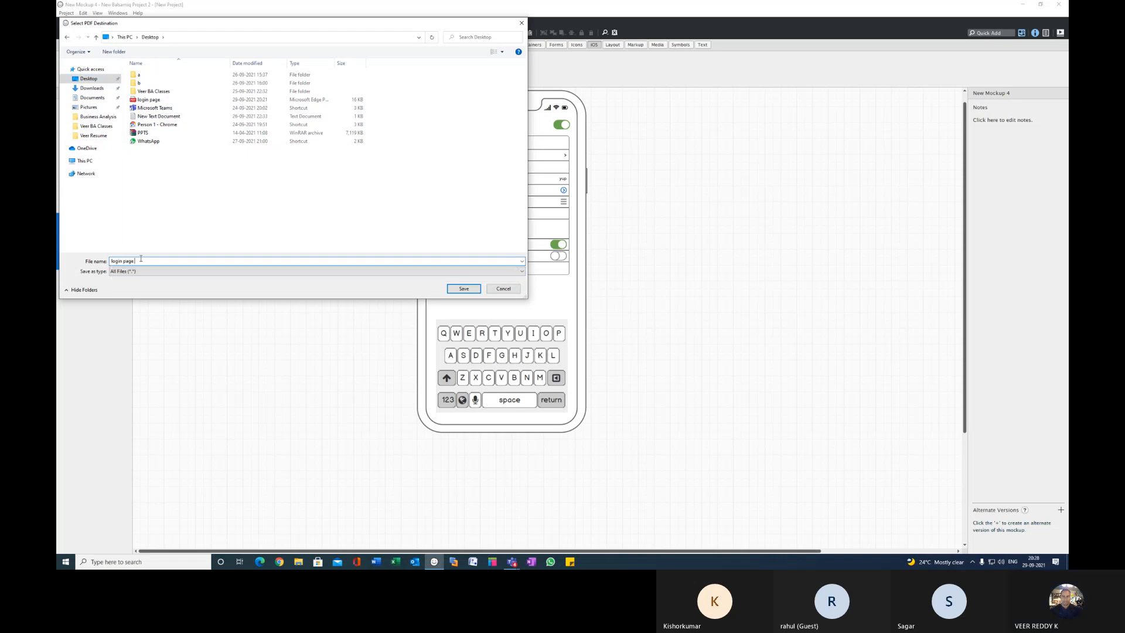
{"action": "left_click", "coordinate": [463, 289]}
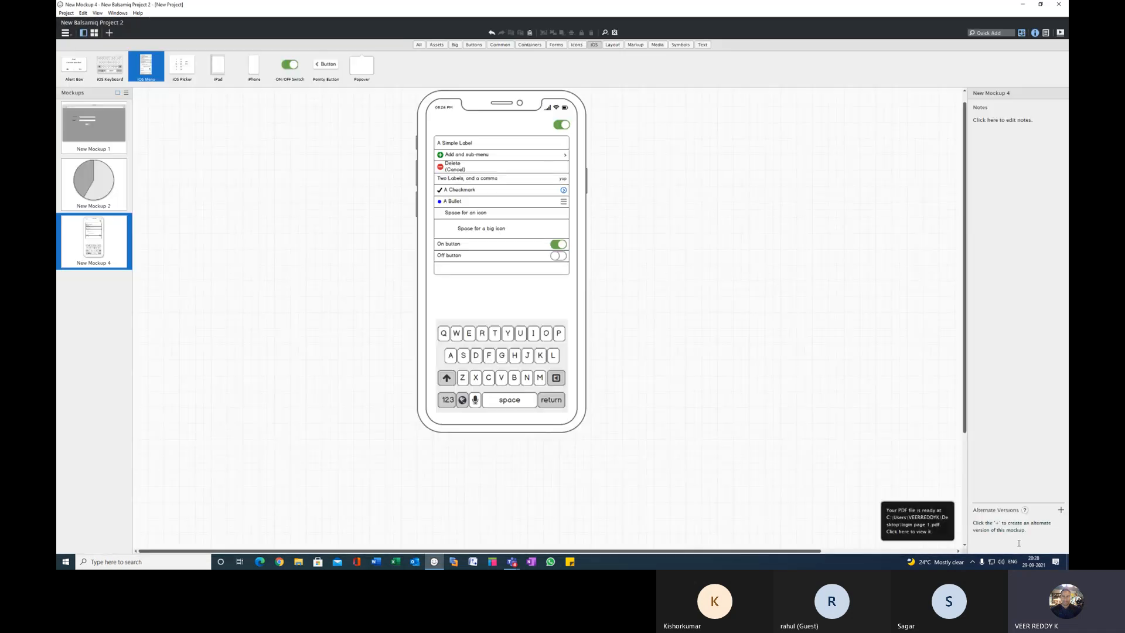
Open the exported "login page 1" PDF from the desktop, review its mockup pages and close it
{"action": "left_click", "coordinate": [1067, 562]}
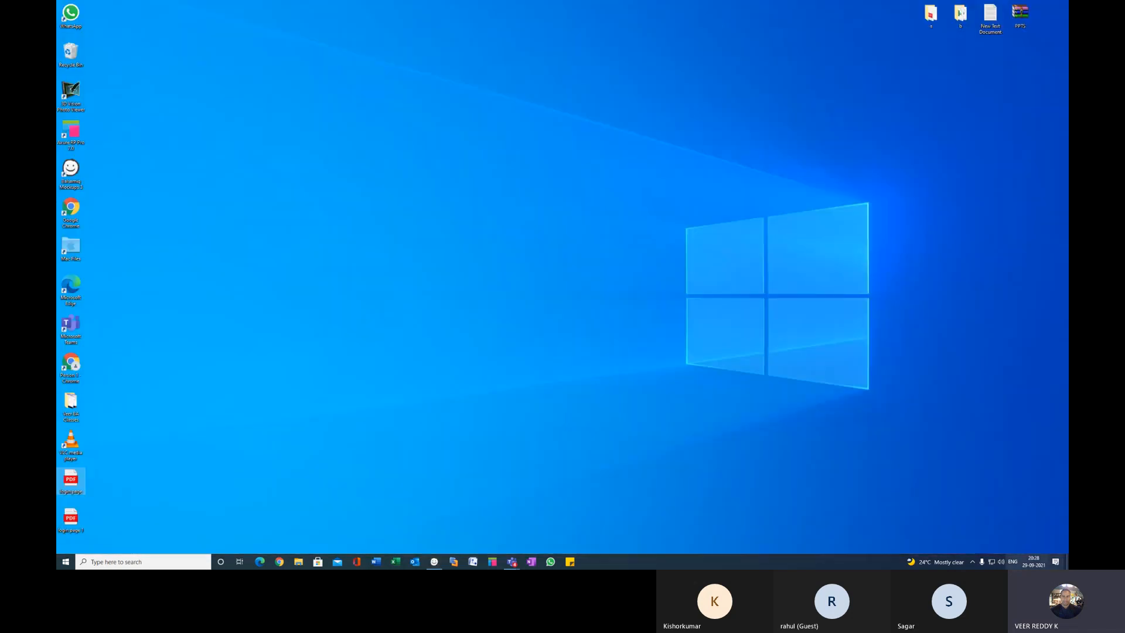
{"action": "double_click", "coordinate": [63, 517]}
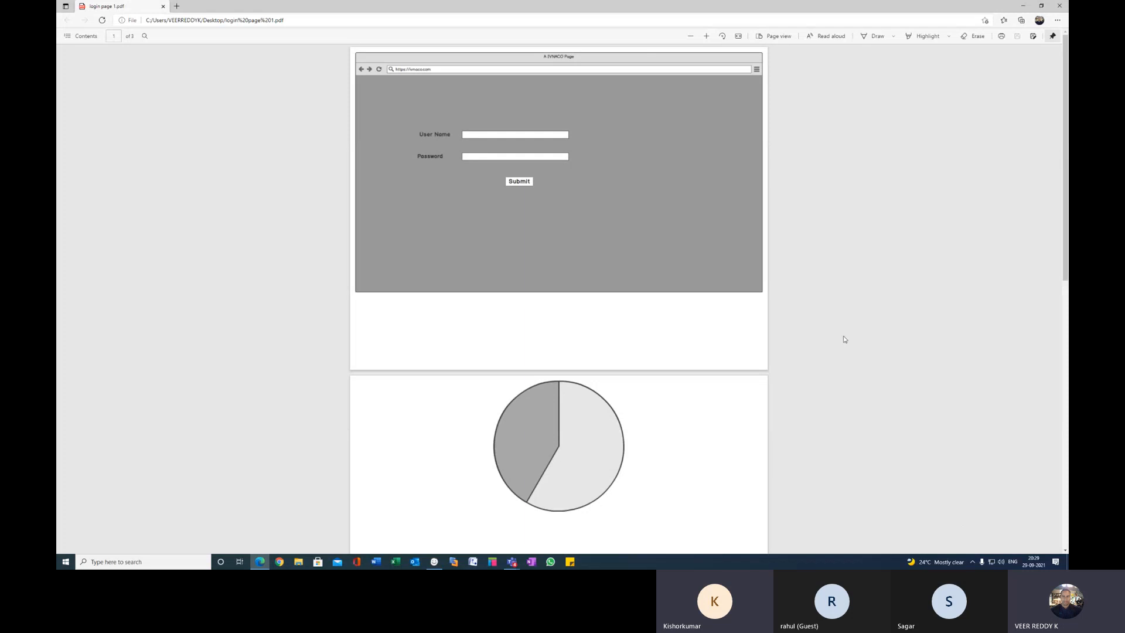
{"action": "left_click", "coordinate": [1059, 6]}
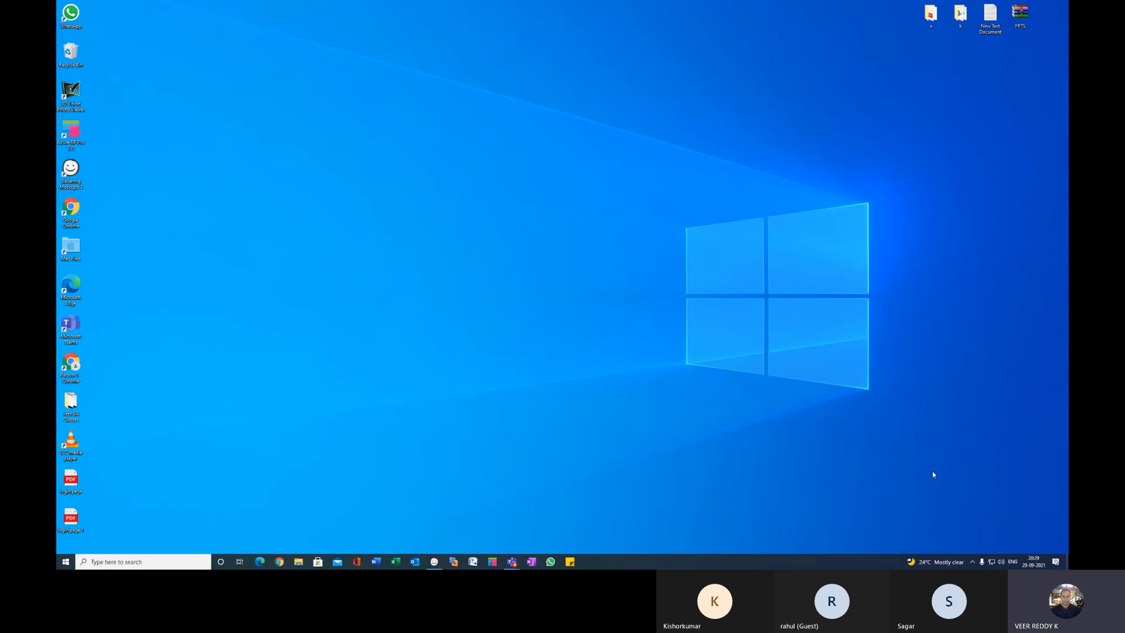
Switch to the Teams meeting window and choose to end the meeting for all participants
{"action": "left_click", "coordinate": [975, 511]}
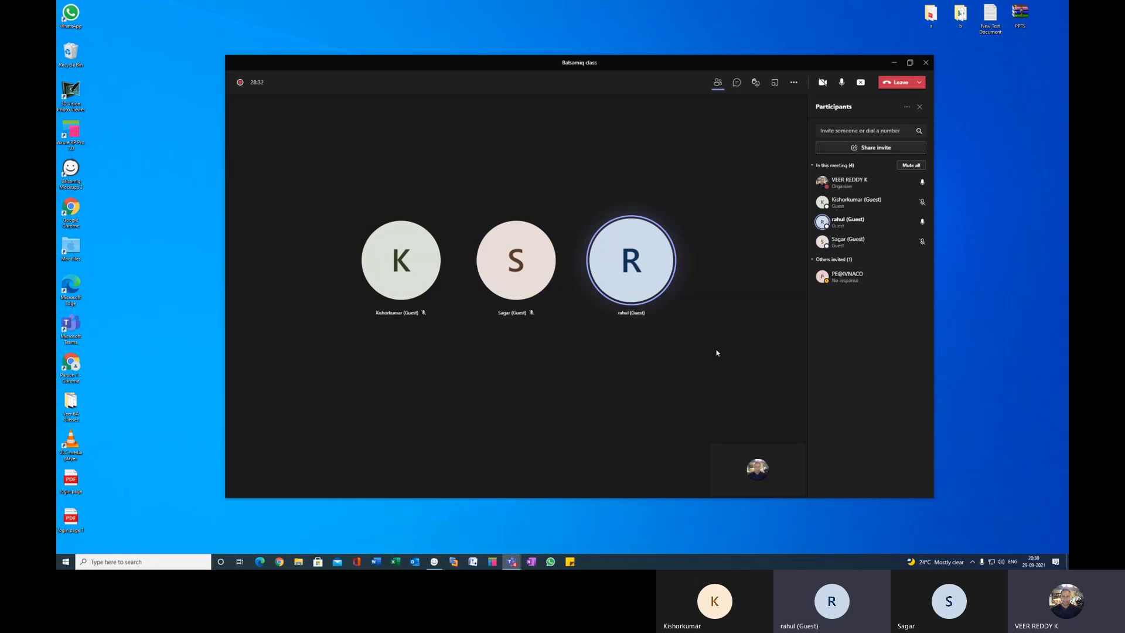
{"action": "left_click", "coordinate": [922, 83]}
{"action": "left_click", "coordinate": [911, 113]}
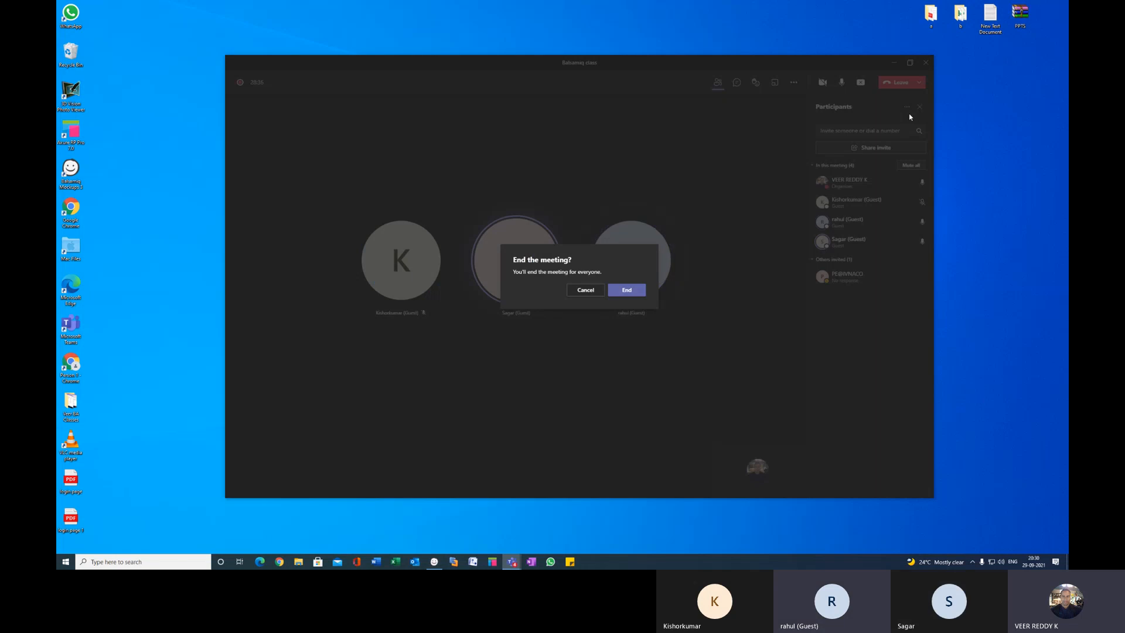